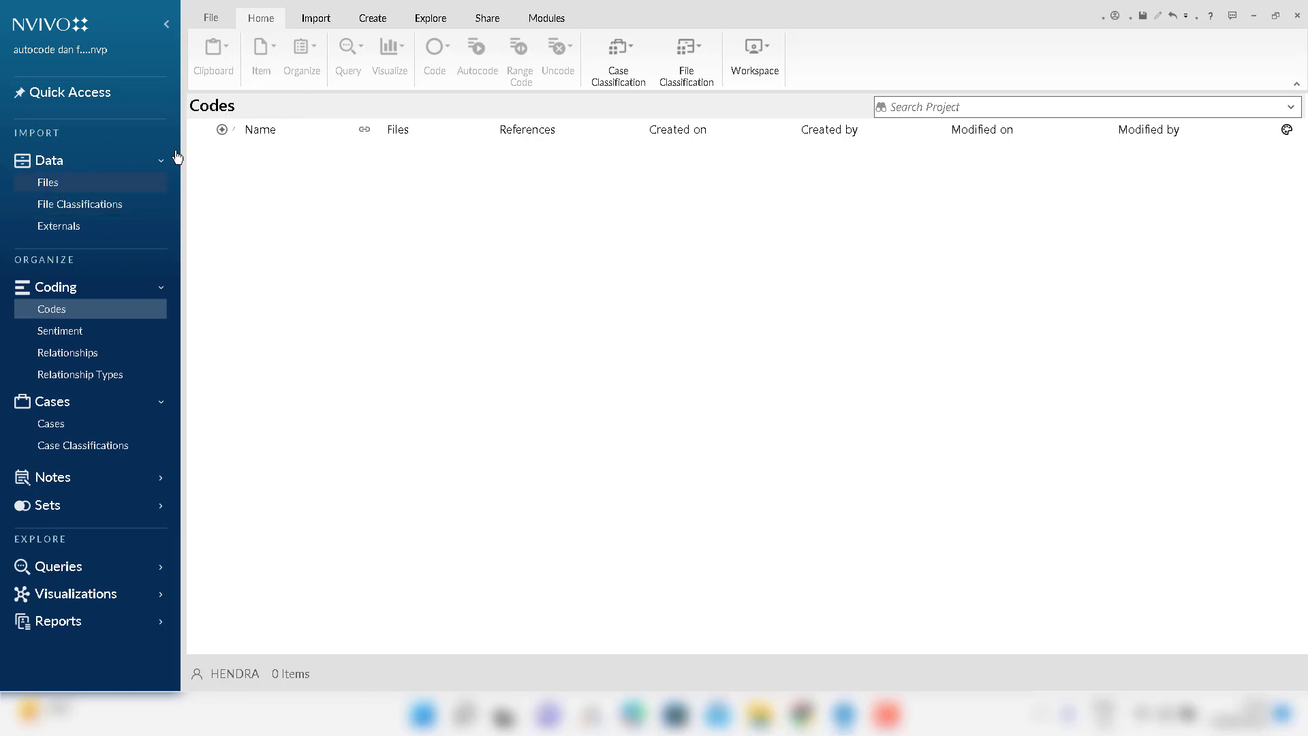
click(318, 18)
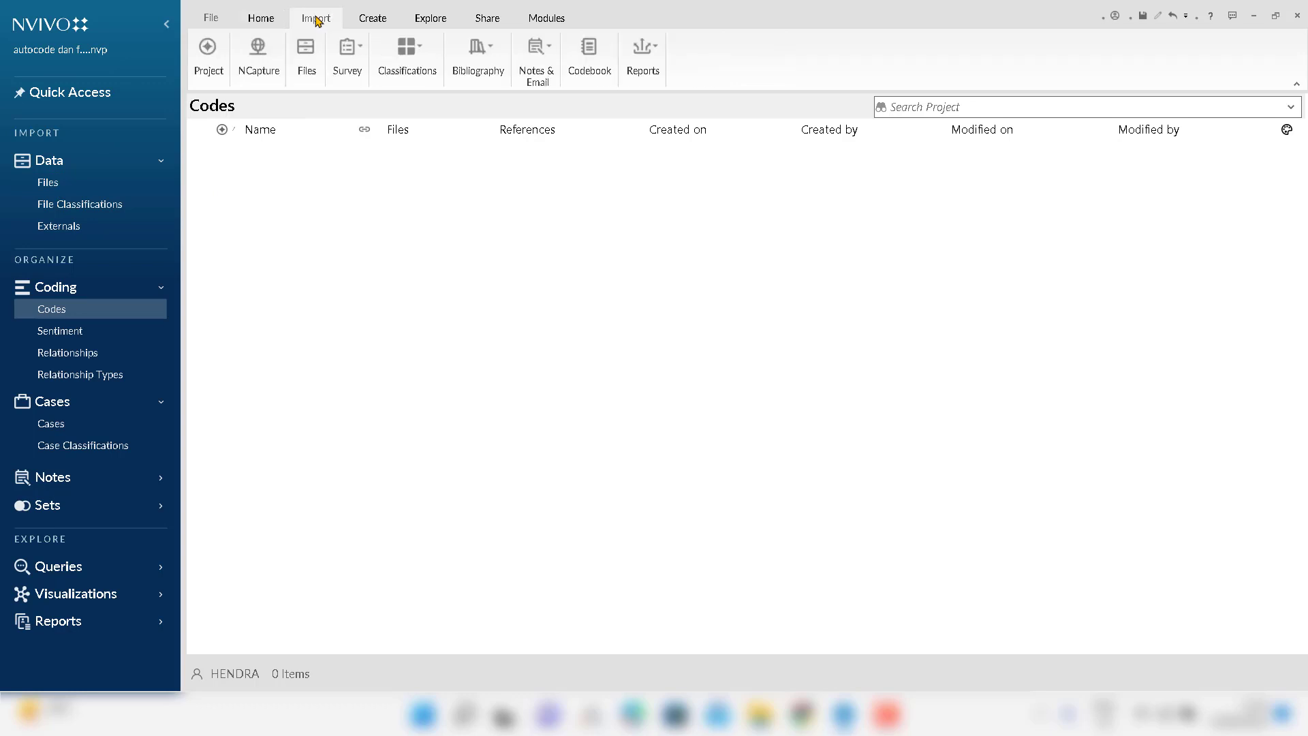
click(308, 62)
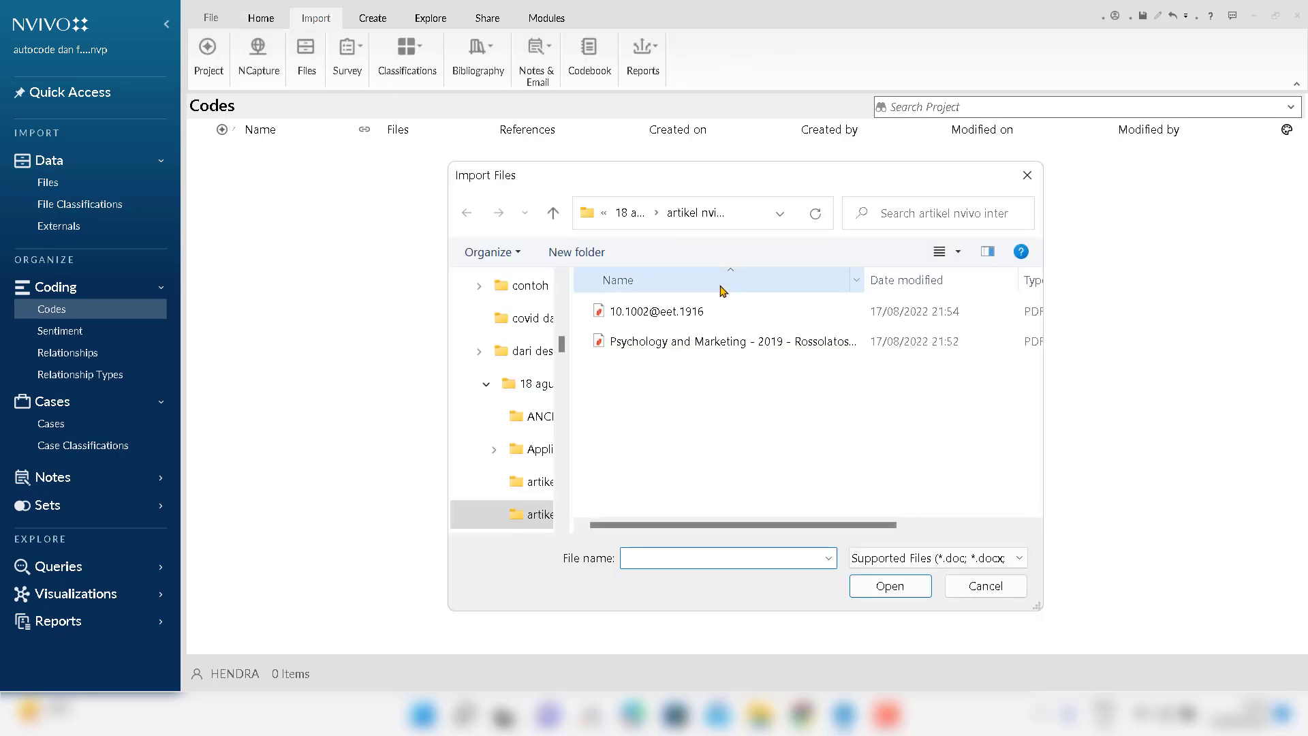
click(706, 312)
key(shift+Down)
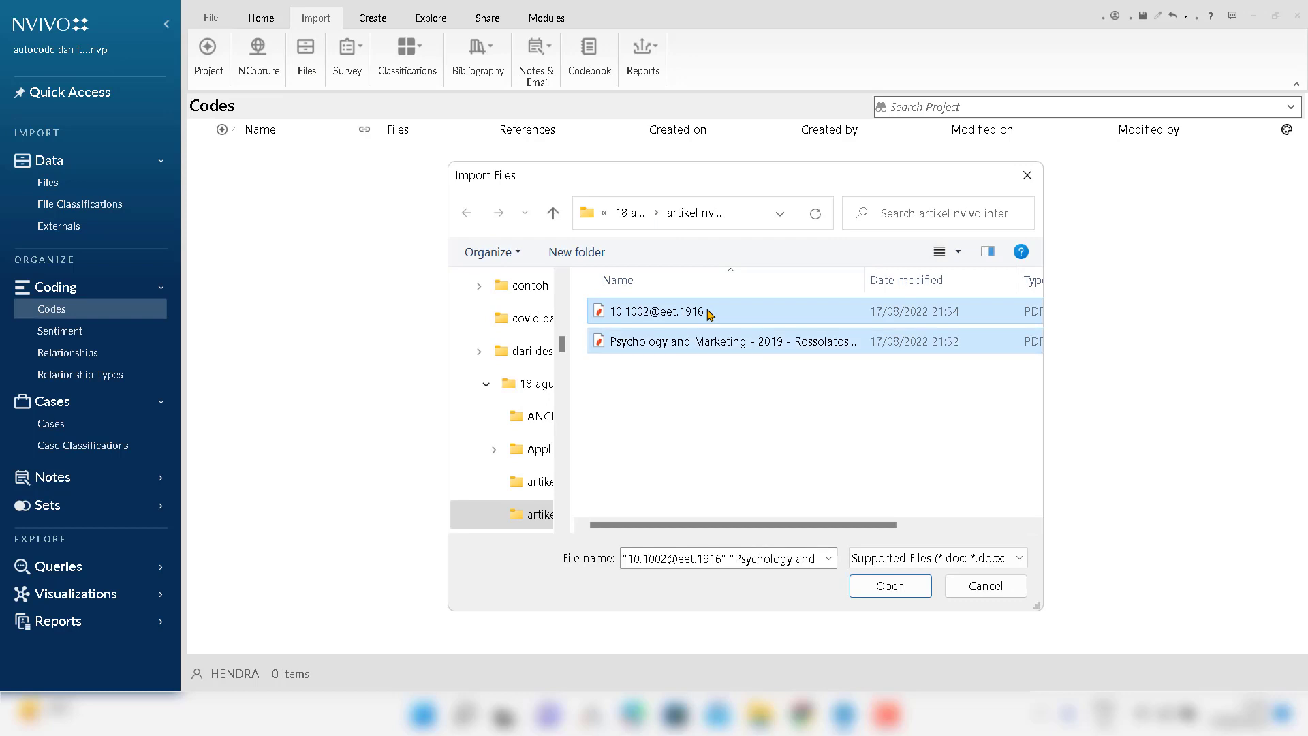
click(879, 587)
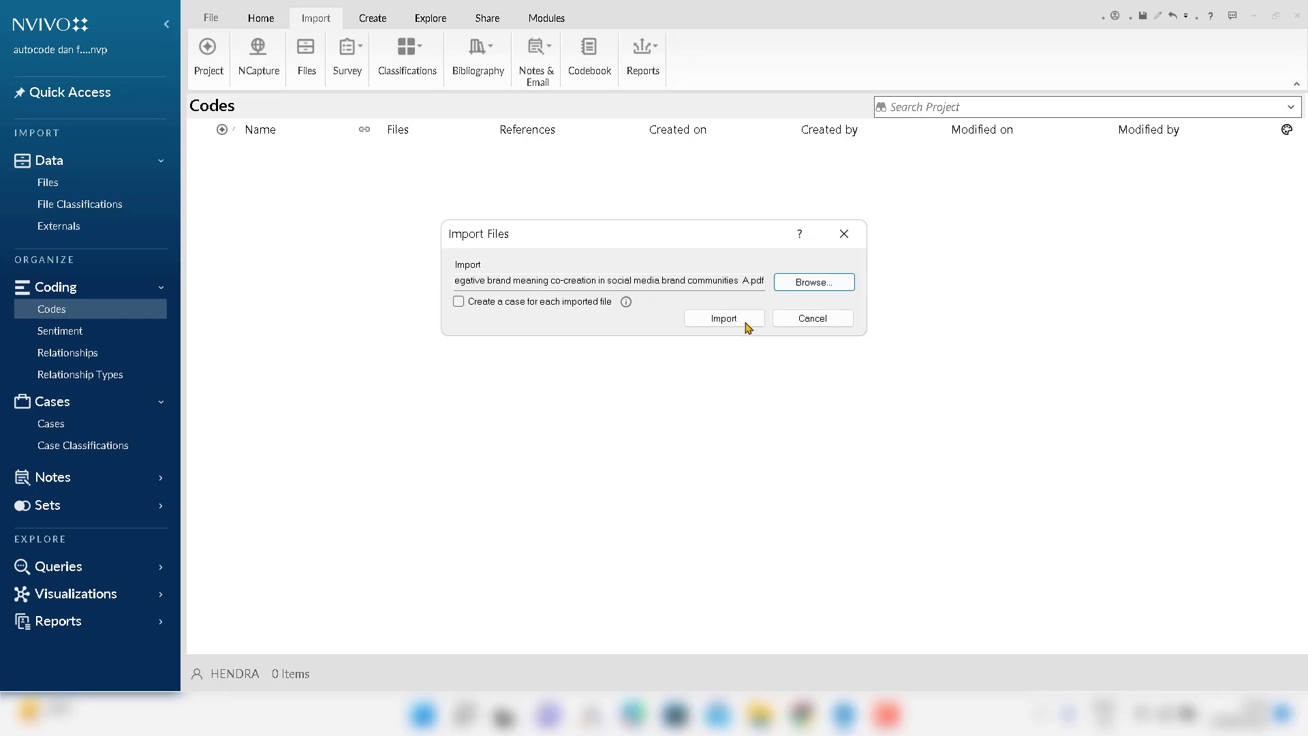
click(734, 321)
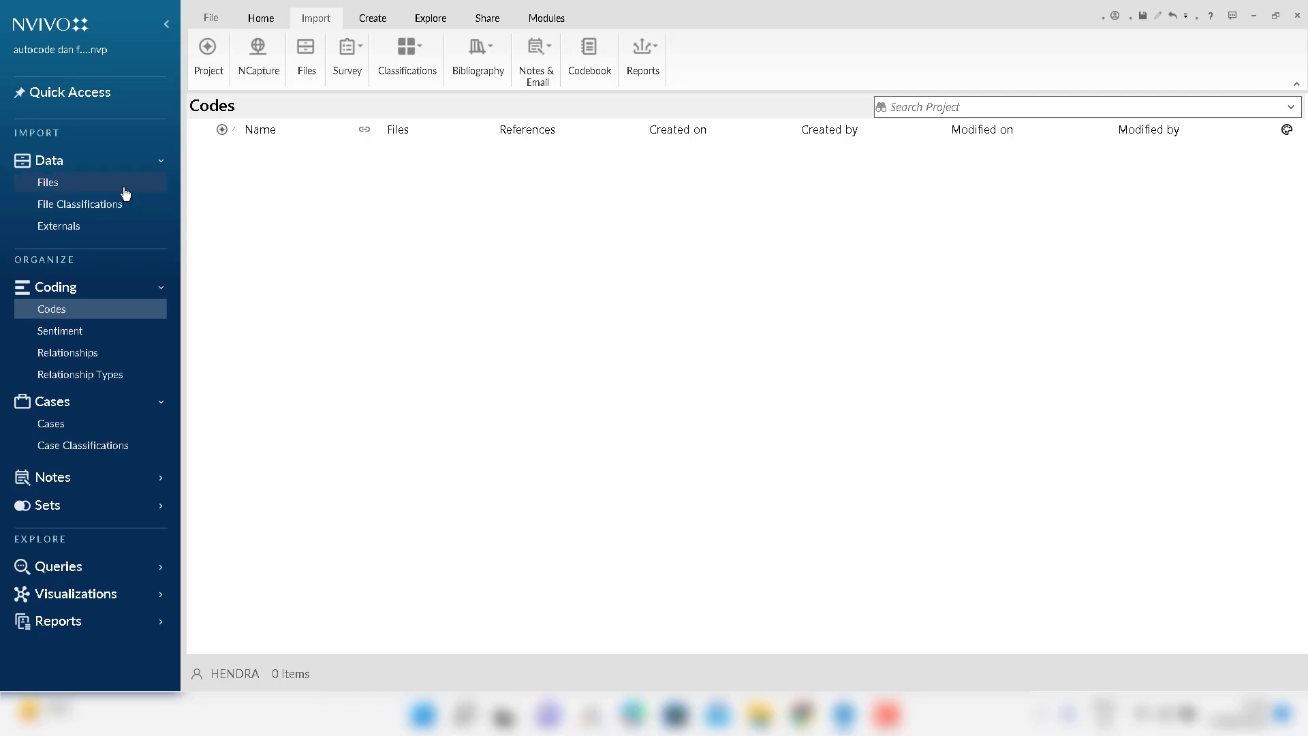
click(65, 183)
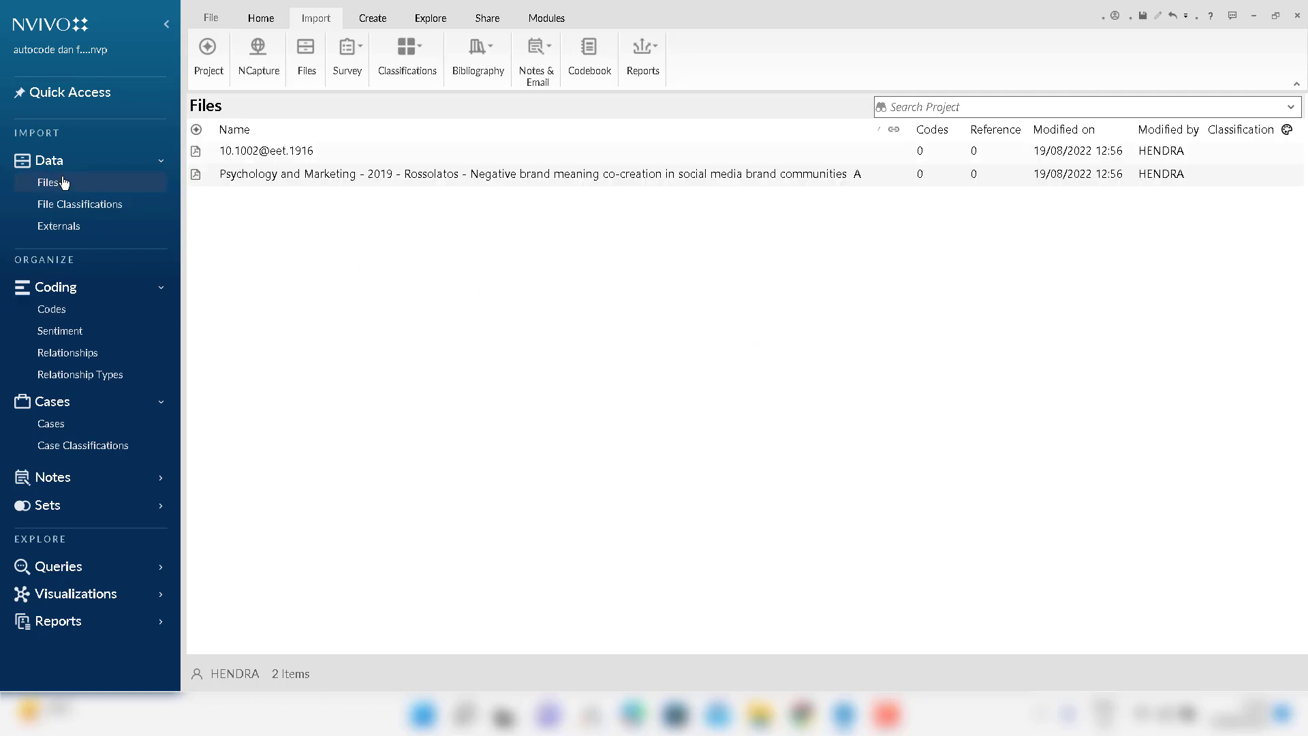
click(275, 158)
click(325, 173)
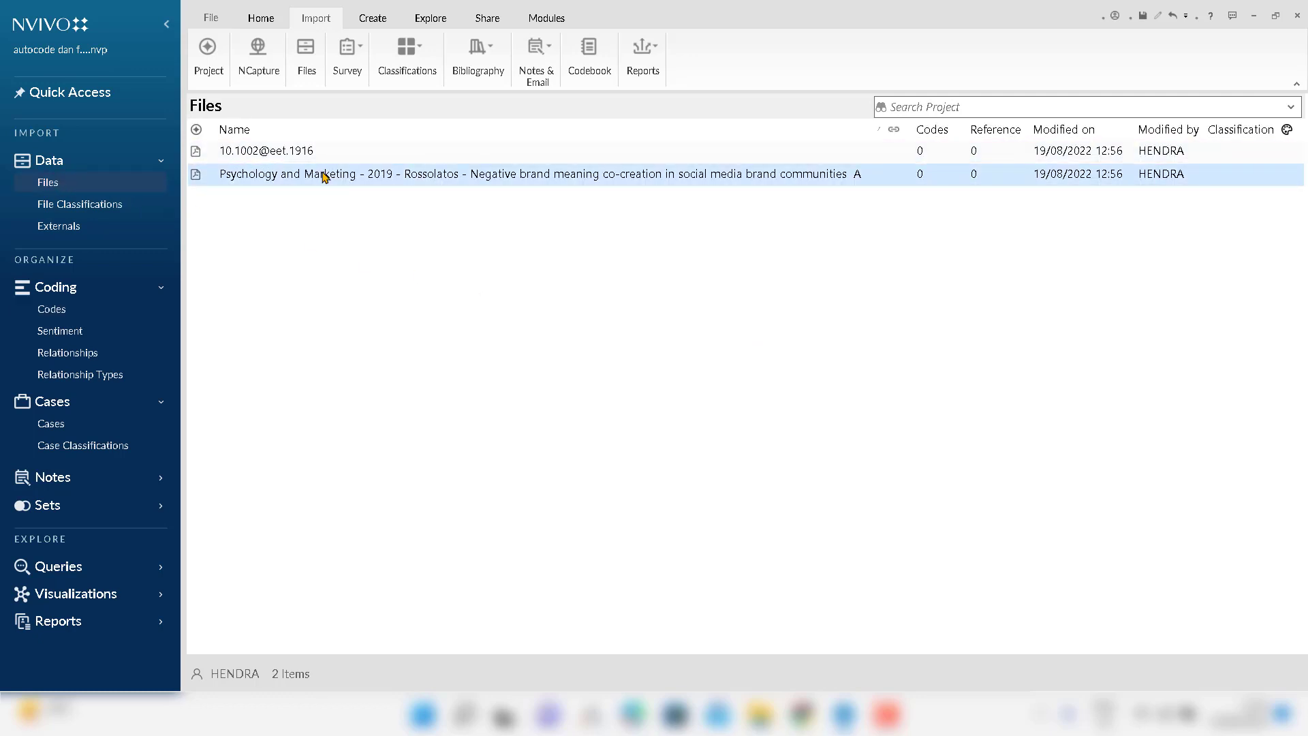
click(321, 160)
click(340, 178)
click(315, 161)
click(353, 175)
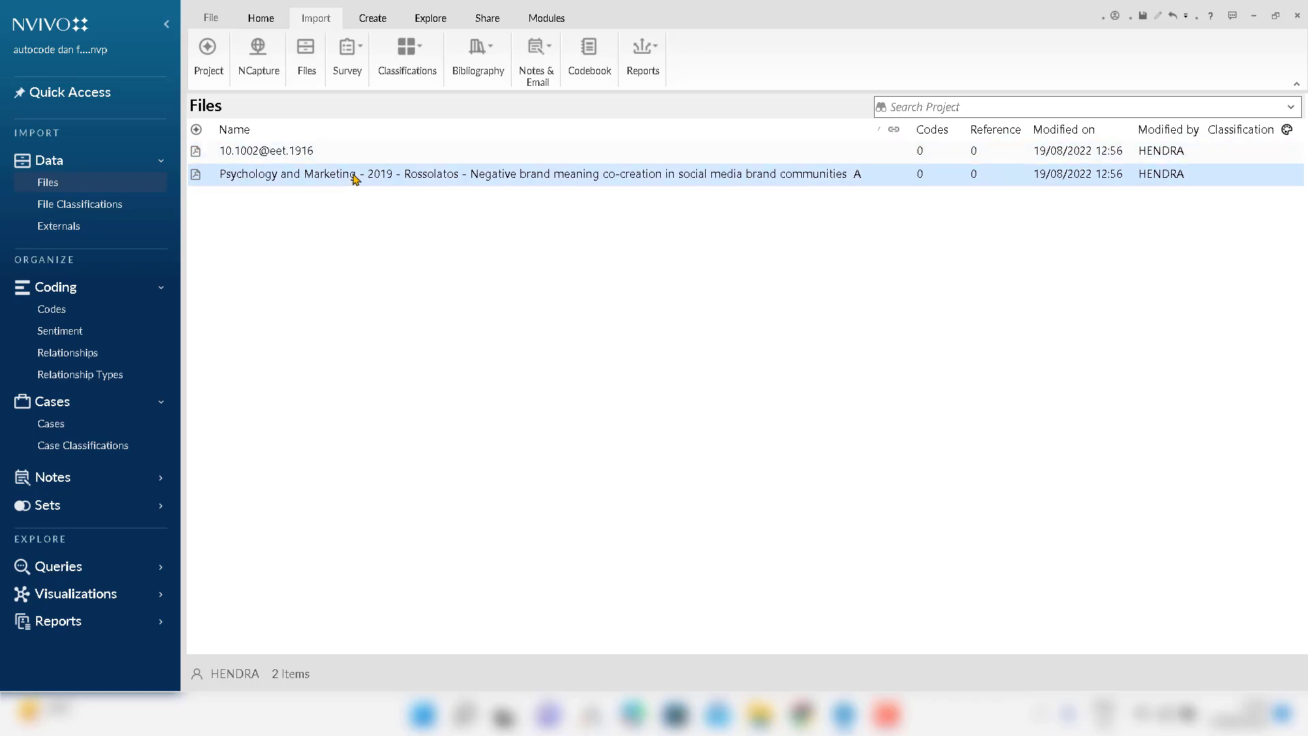
click(308, 161)
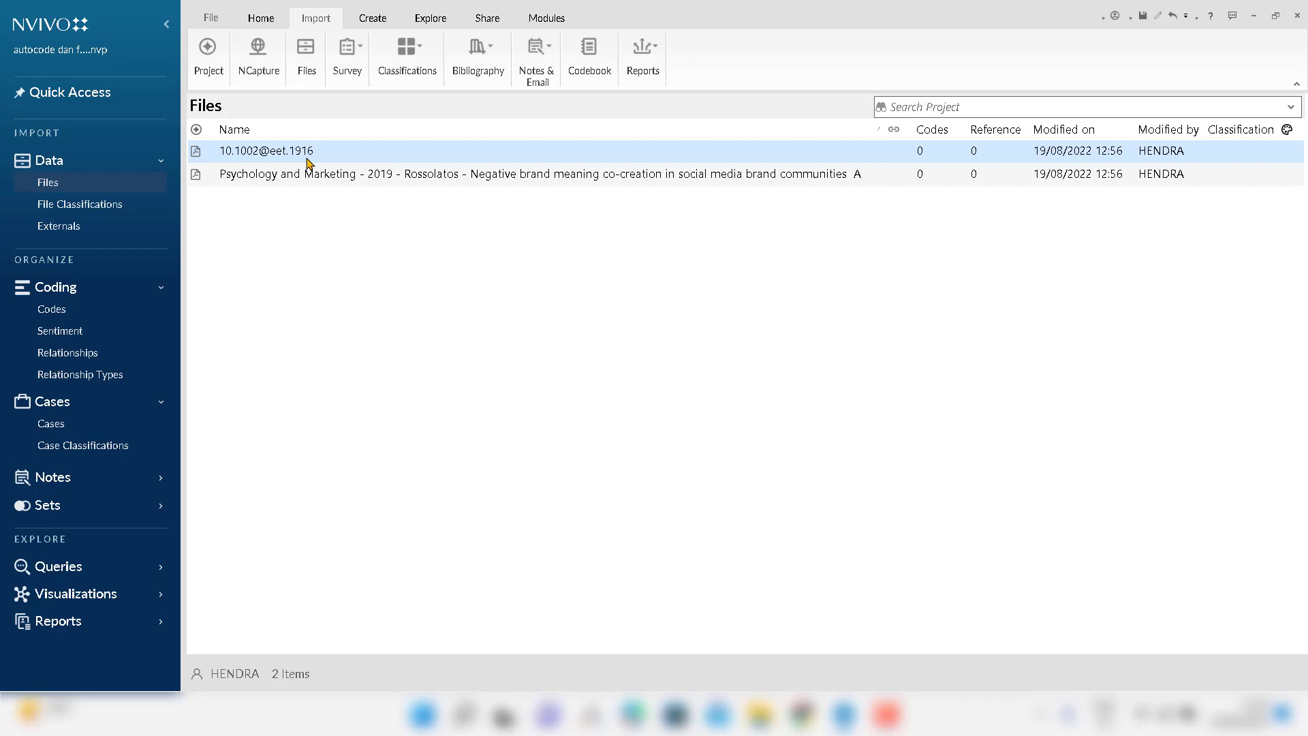
click(334, 236)
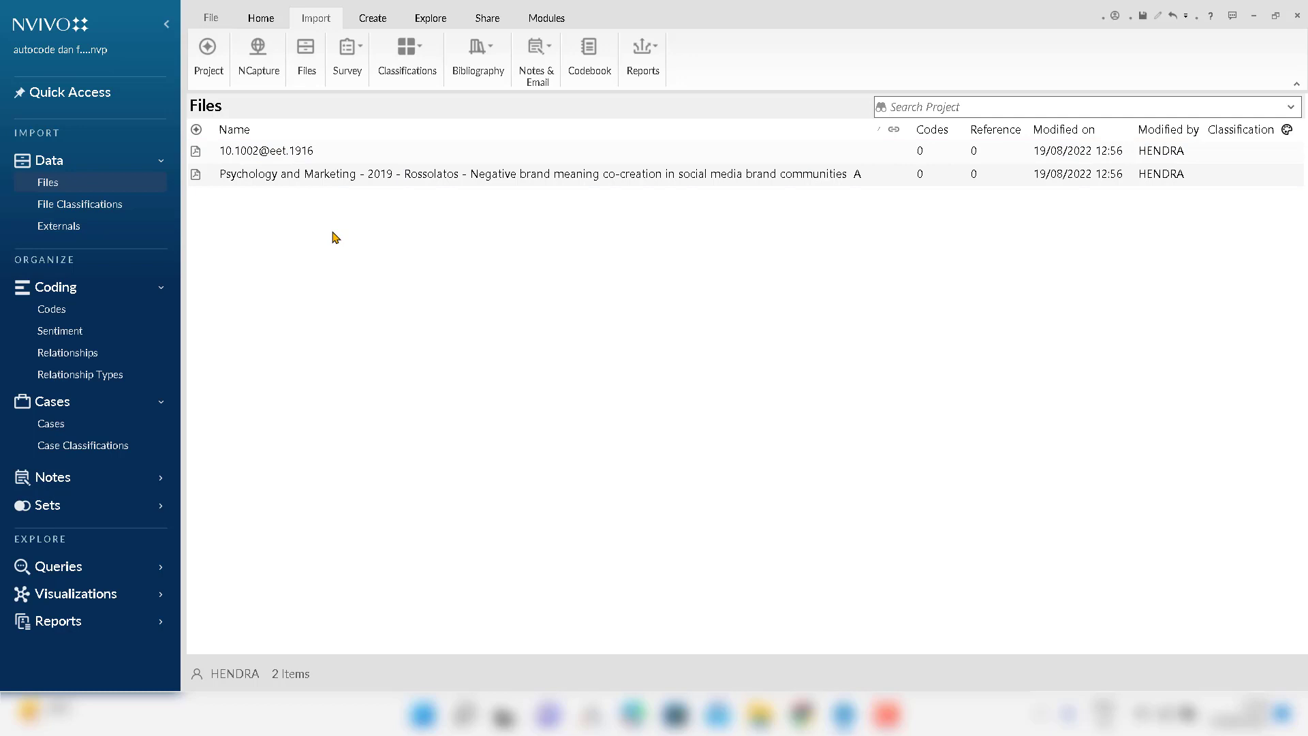
Select both imported PDF files and have the Autocode Wizard identify their themes.
click(315, 160)
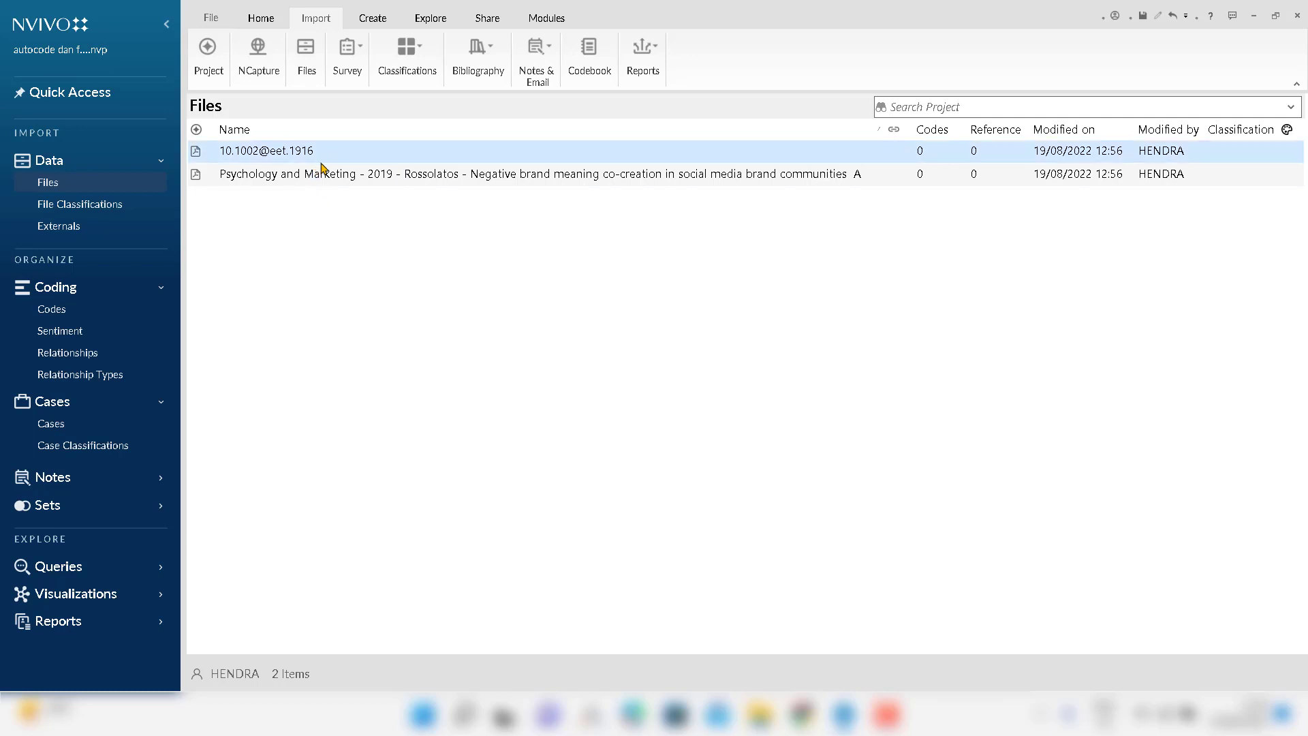
shift+click(334, 176)
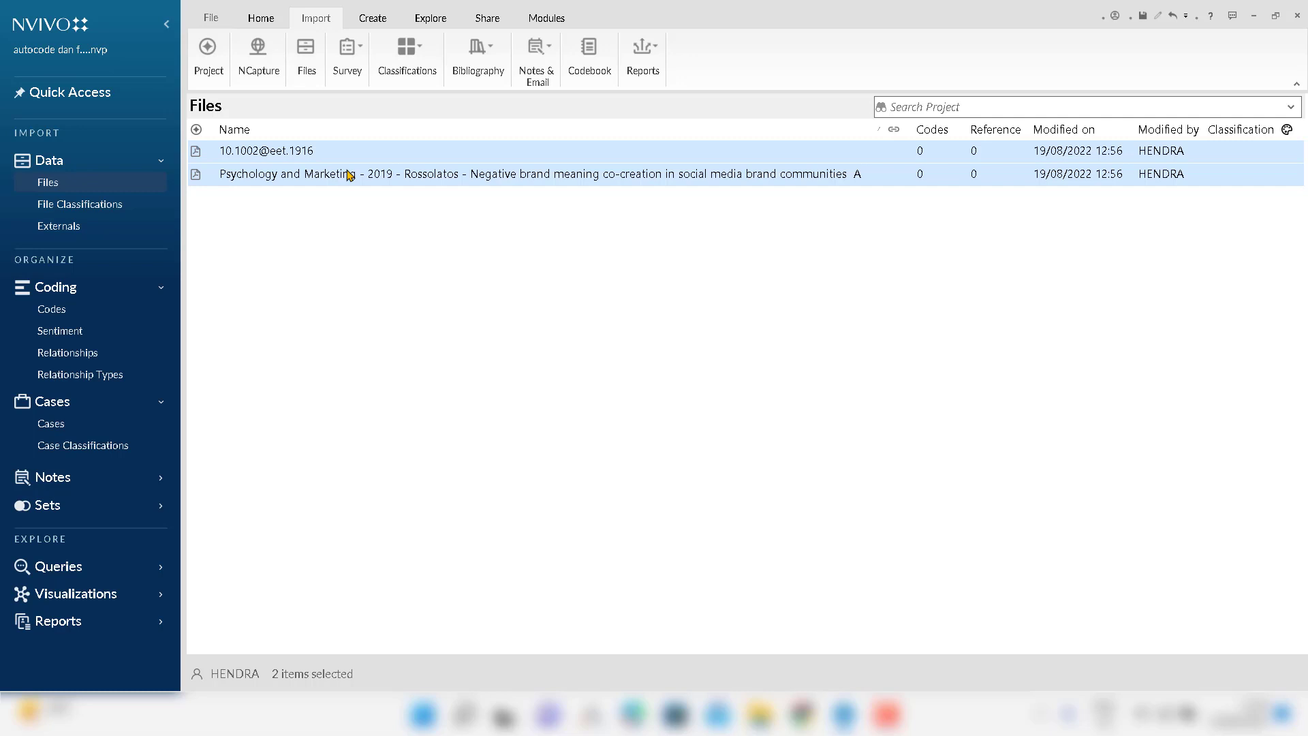
right_click(349, 174)
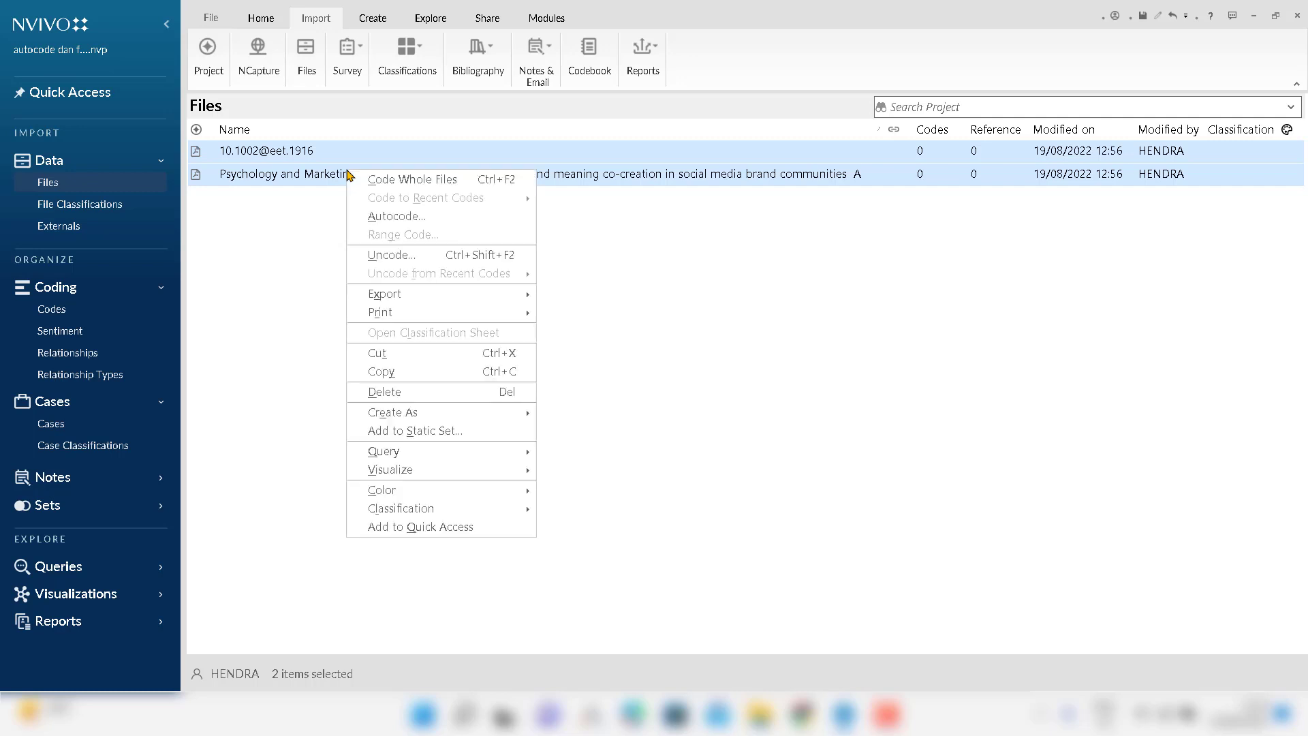
click(386, 217)
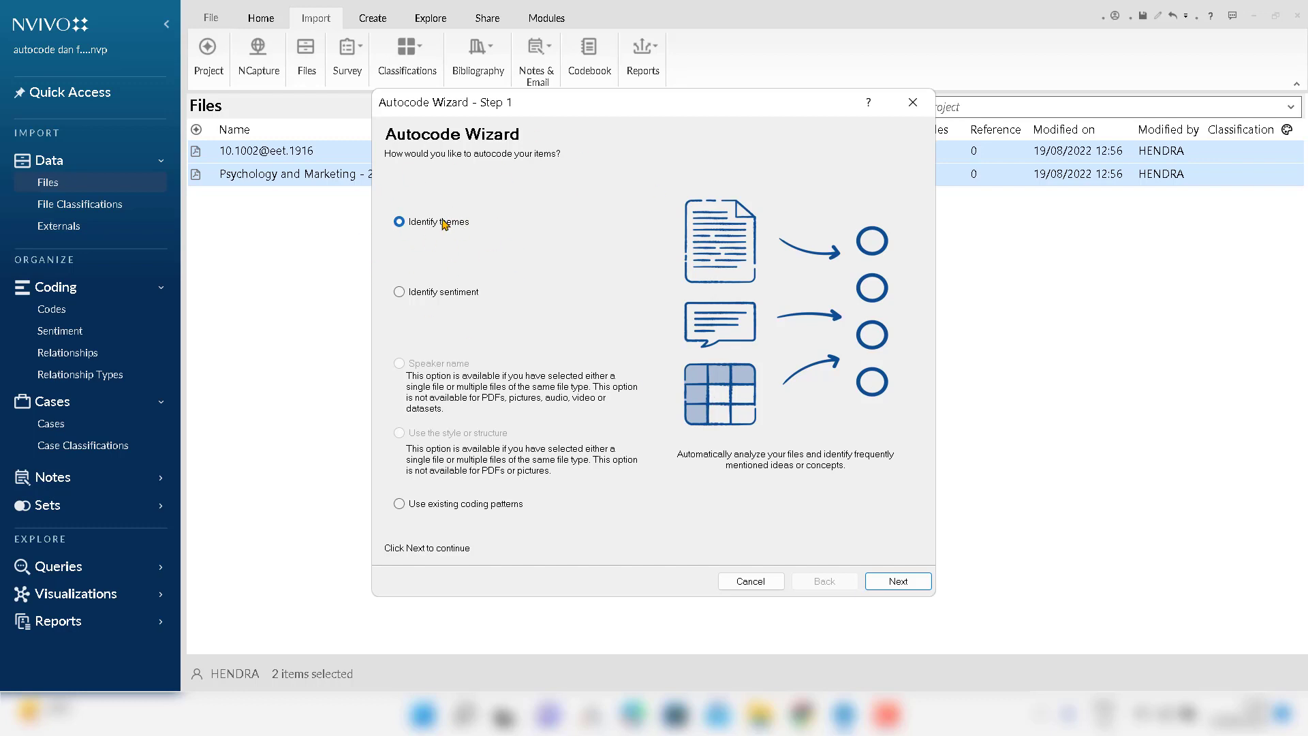
click(893, 583)
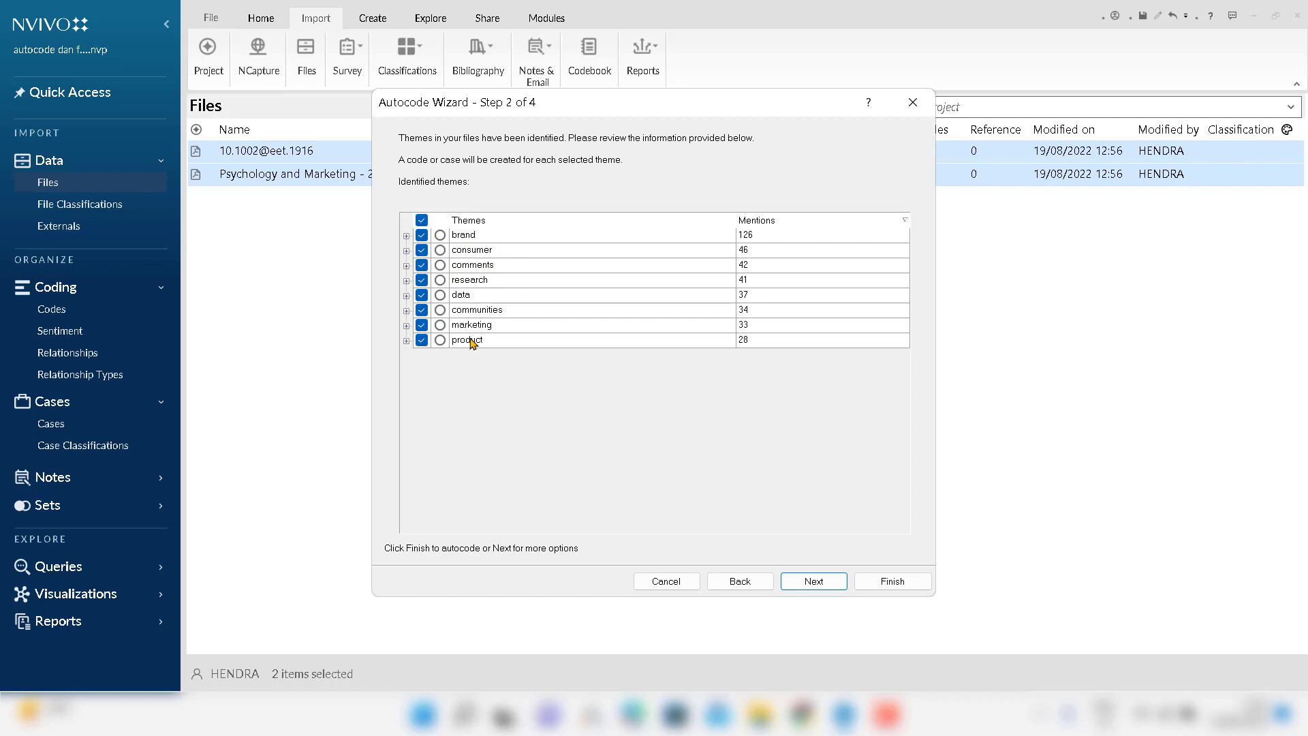
Review the subthemes under brand and autocode all identified themes into an Autocoded Themes folder under Codes.
click(407, 236)
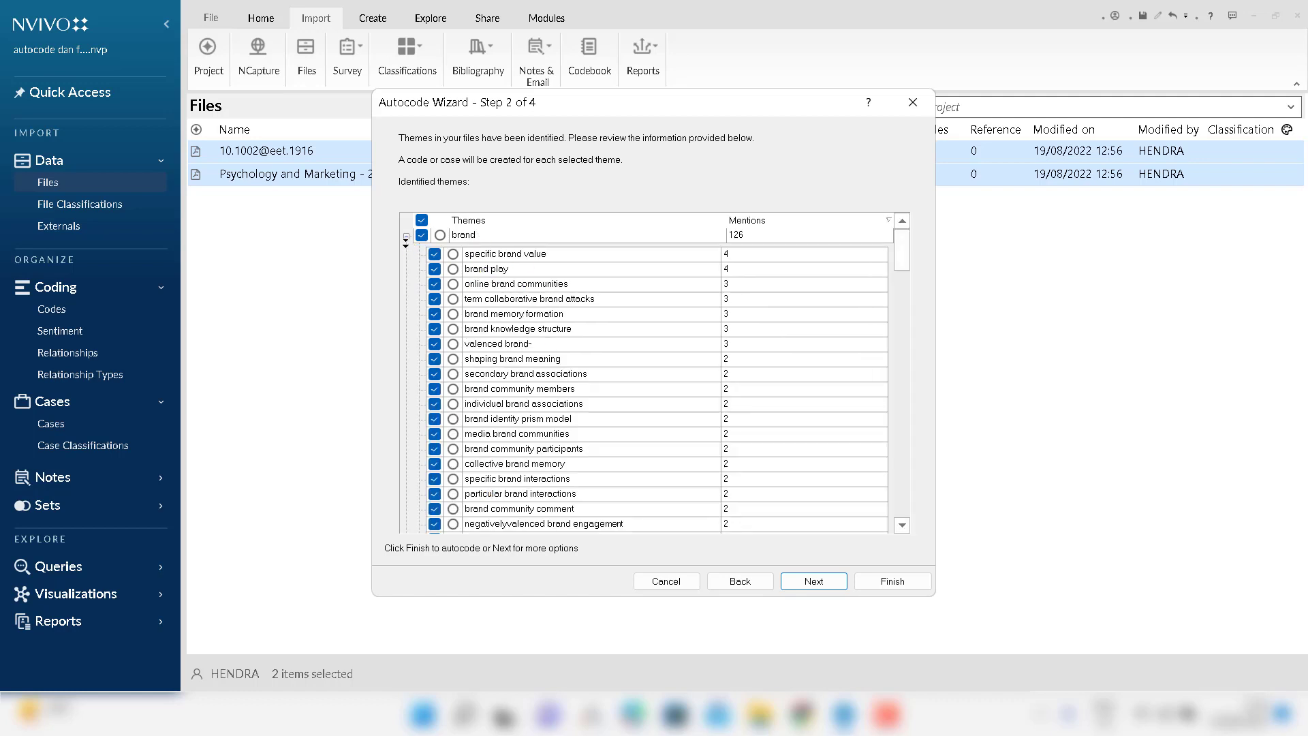
click(407, 236)
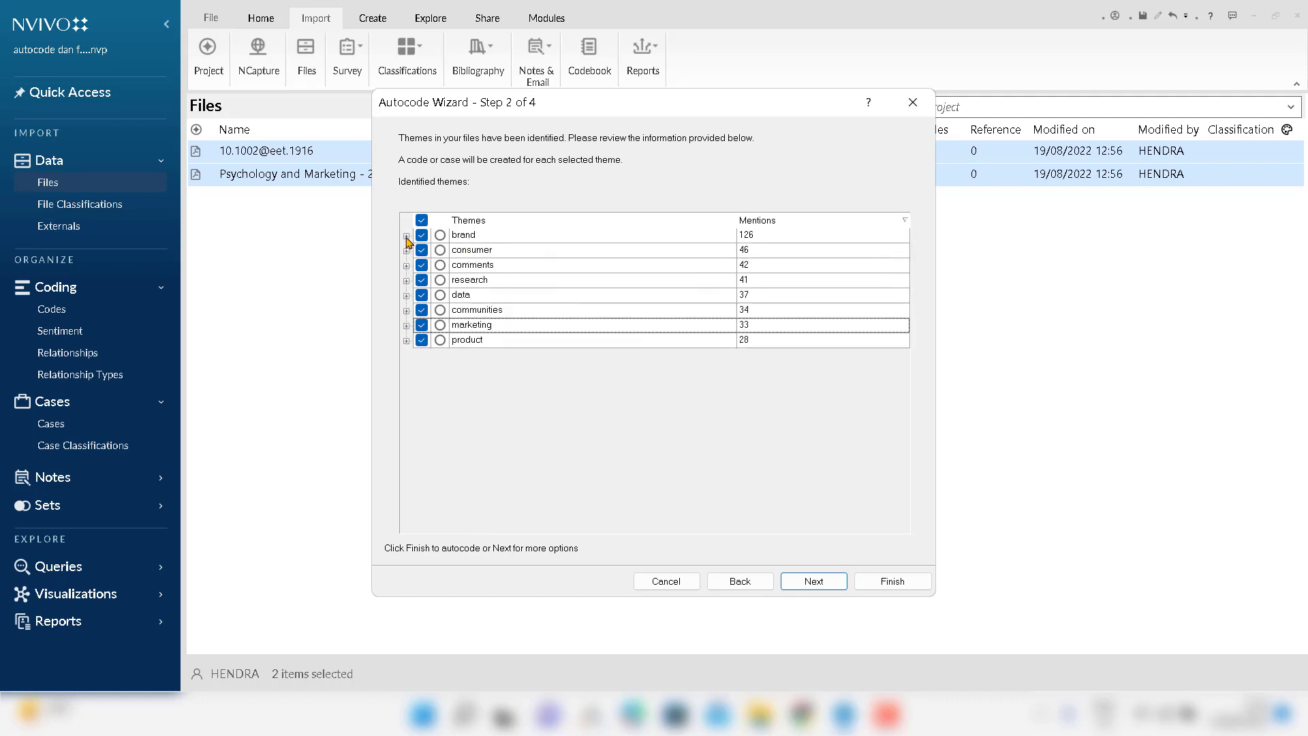
click(803, 584)
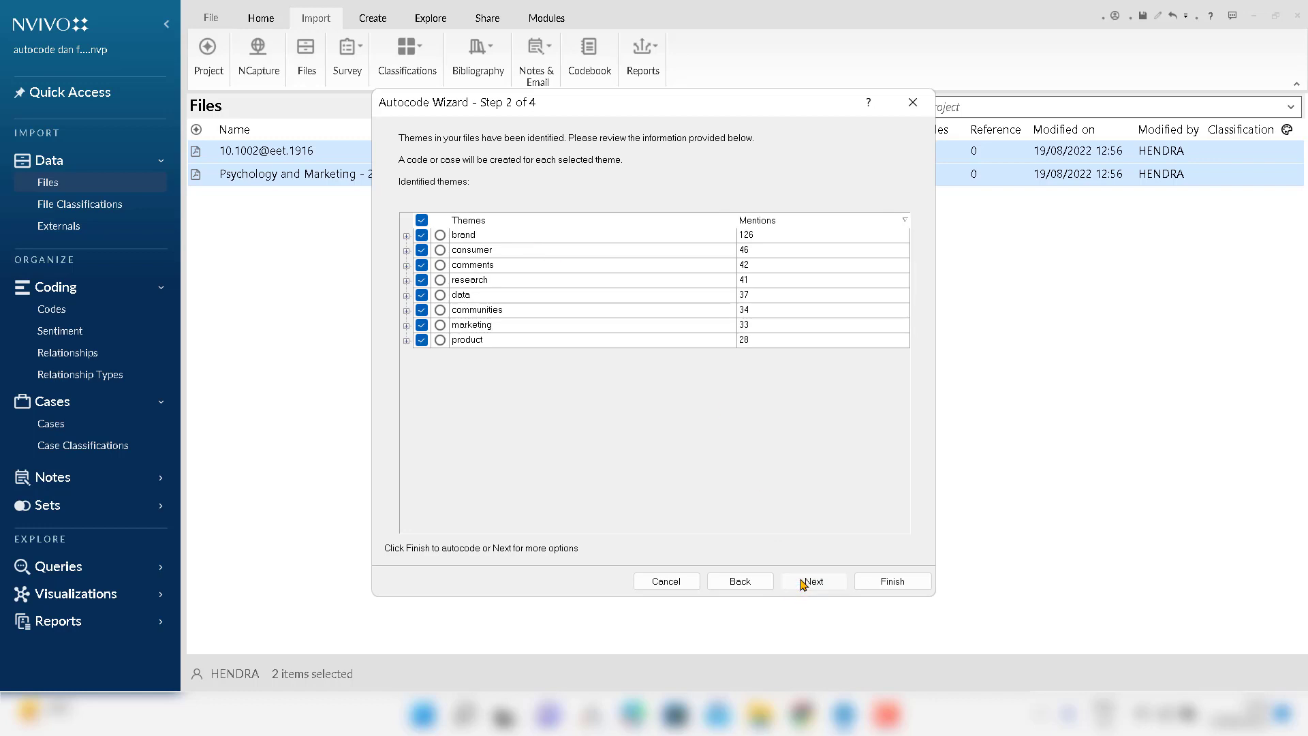
click(803, 583)
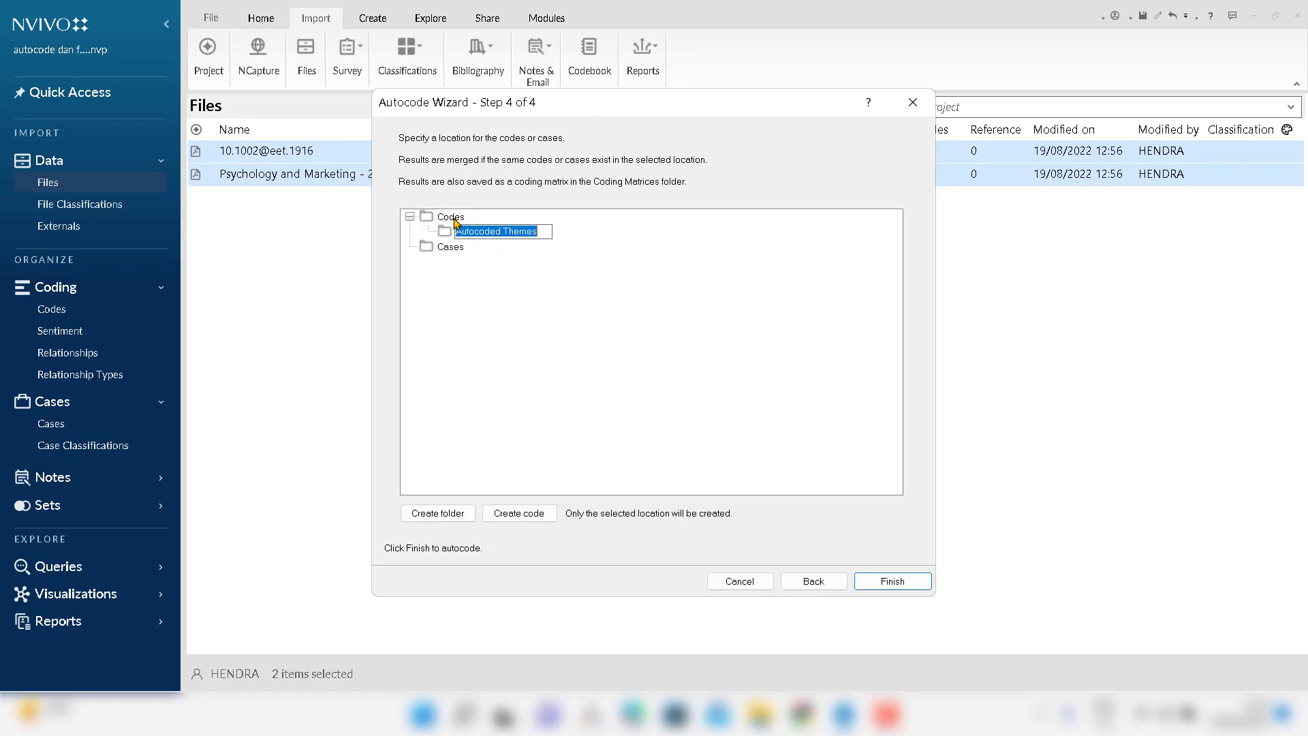
click(903, 580)
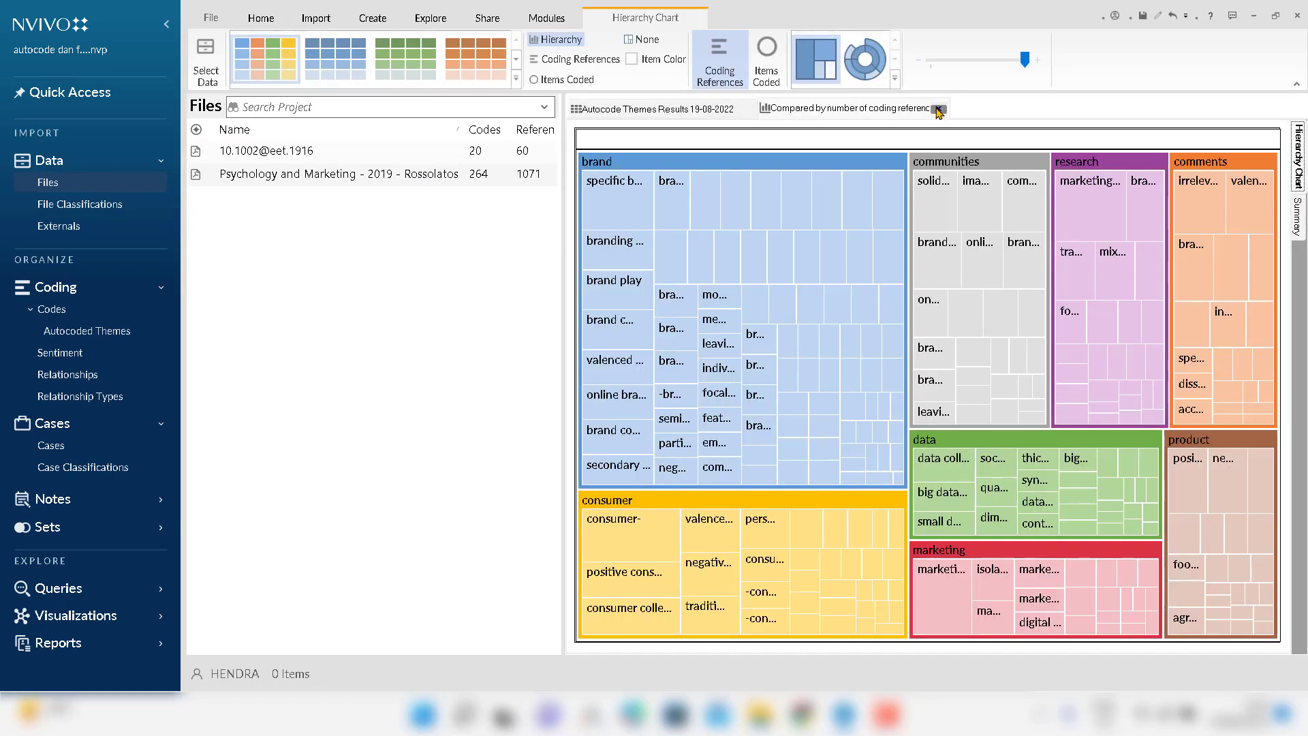
Close the autocode hierarchy chart and results matrix, and display the codes in the Autocoded Themes folder.
click(940, 109)
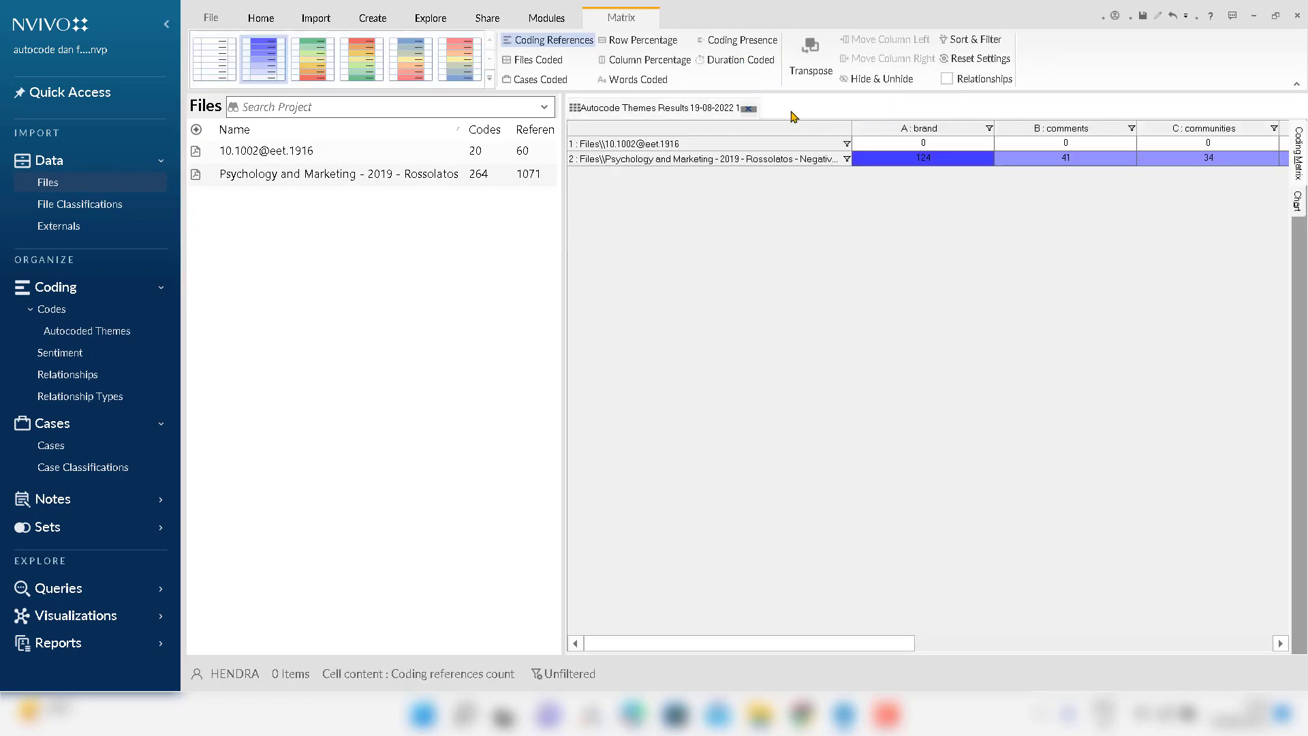
click(753, 111)
click(129, 332)
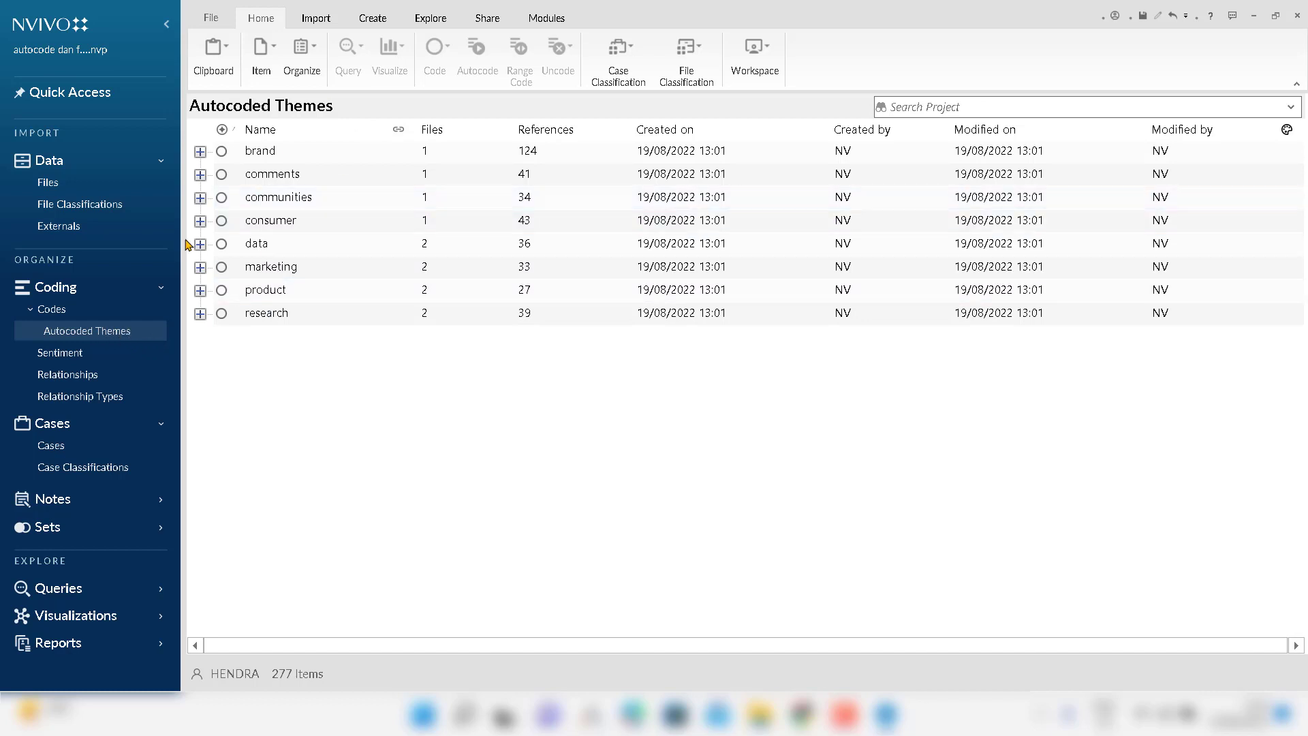
click(310, 401)
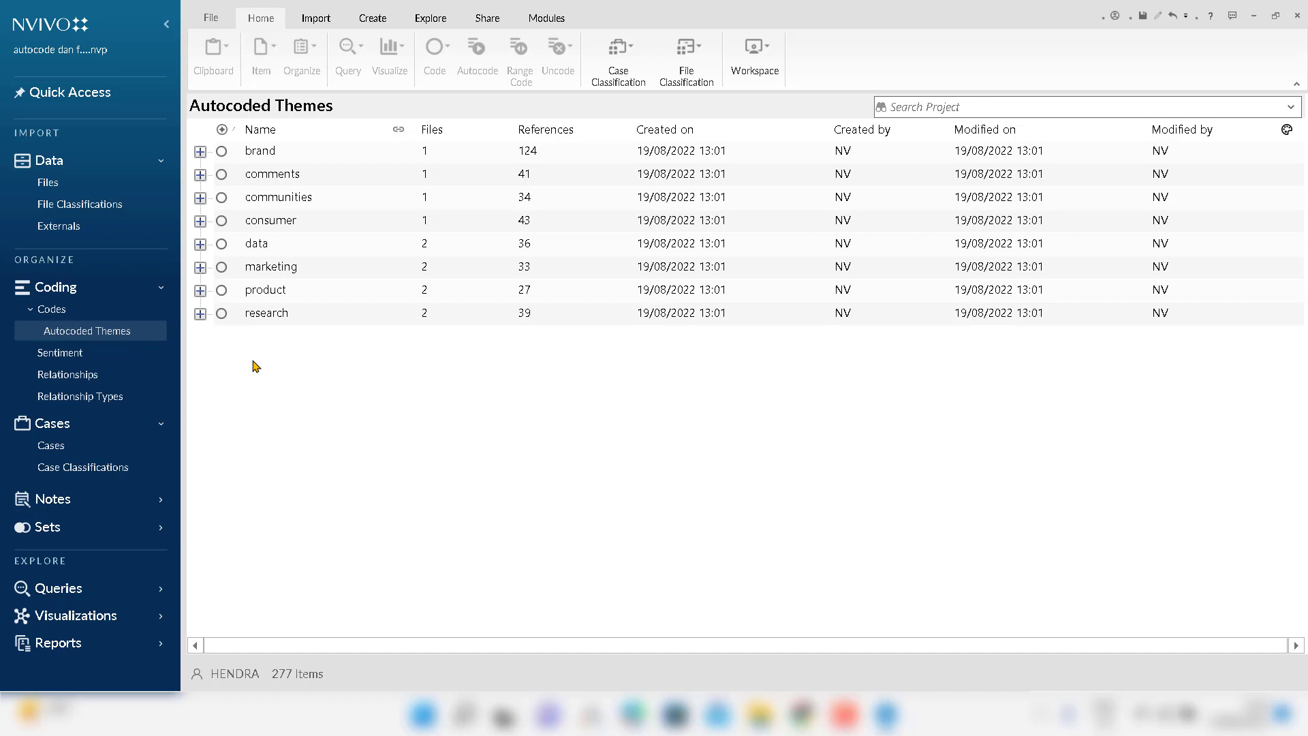
Review the introductions to File Classifications and Cases, and dismiss the File Classifications introduction to show its empty list.
click(95, 206)
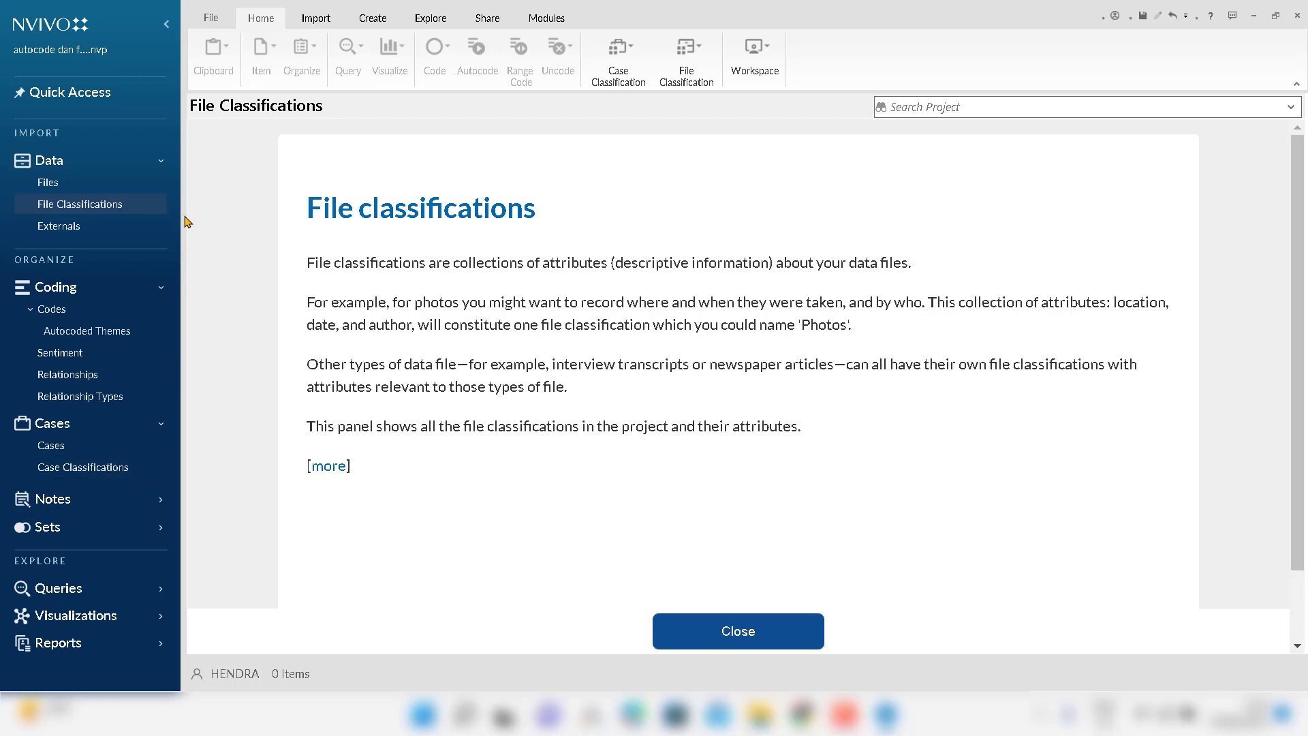
mouse_move(79, 473)
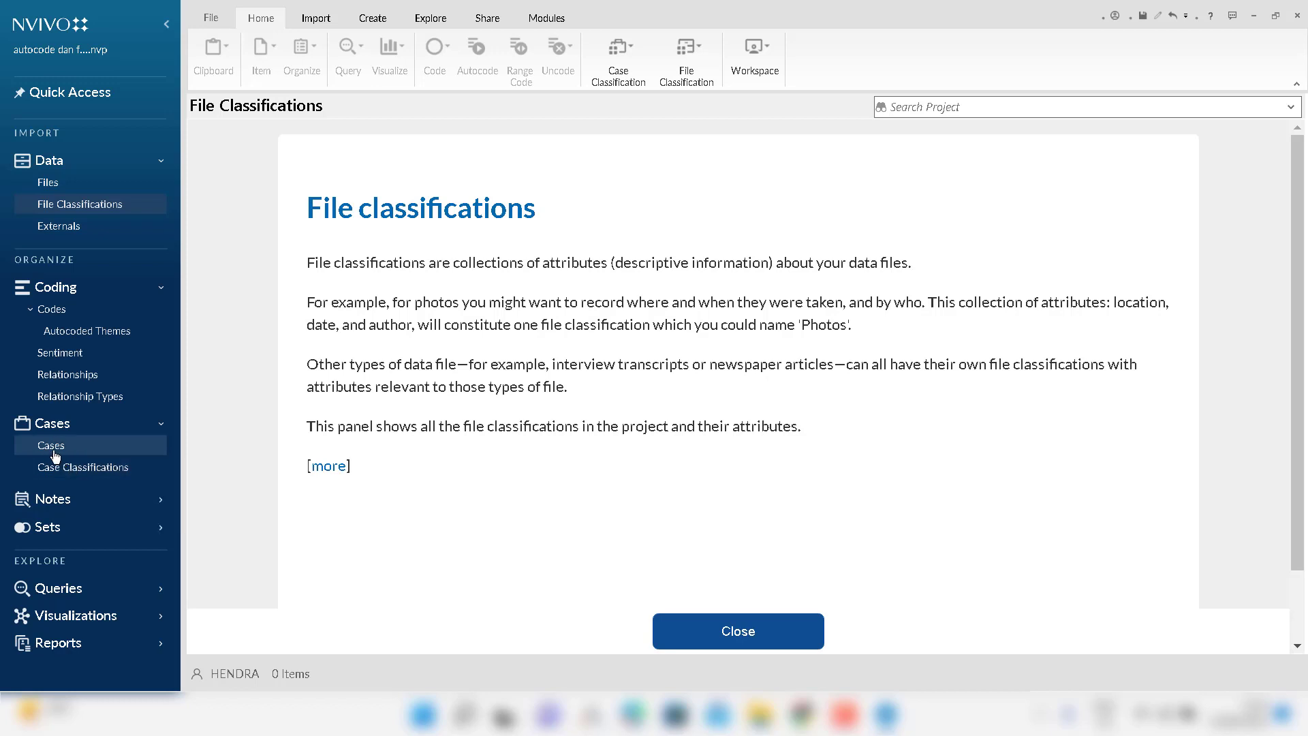
click(55, 451)
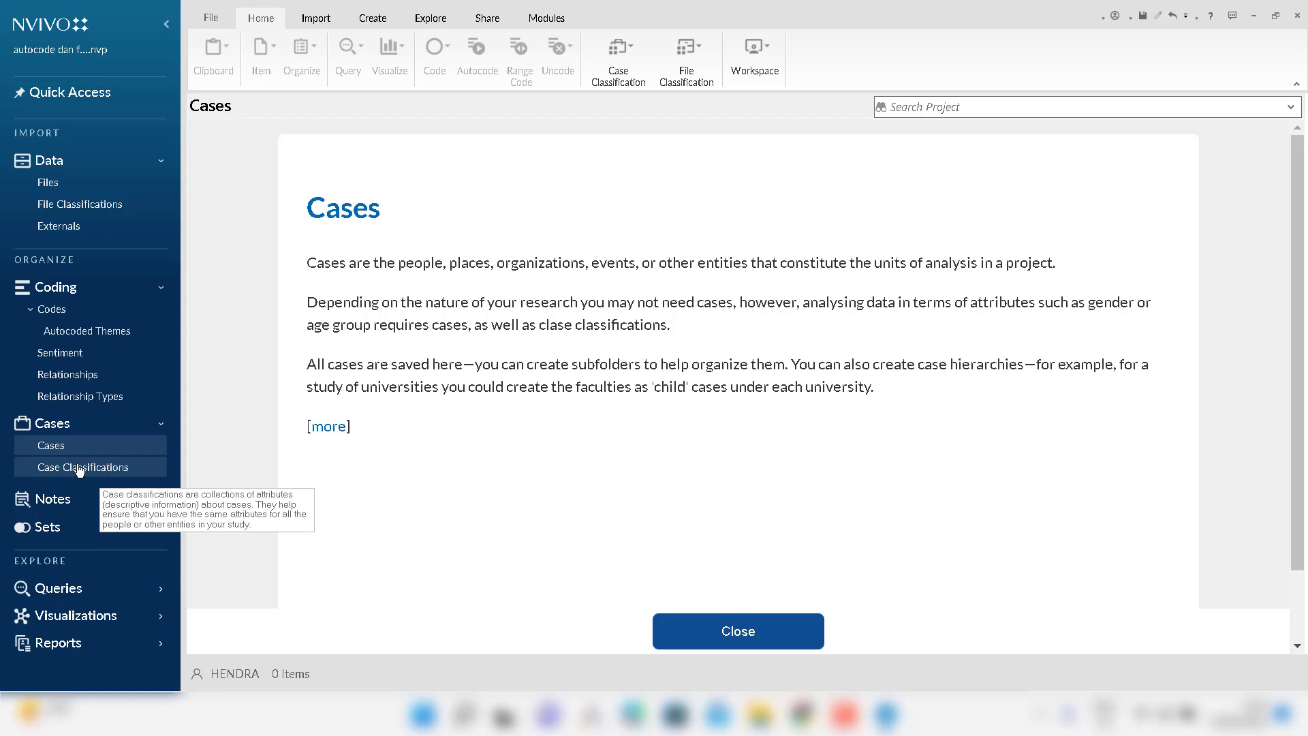
click(75, 206)
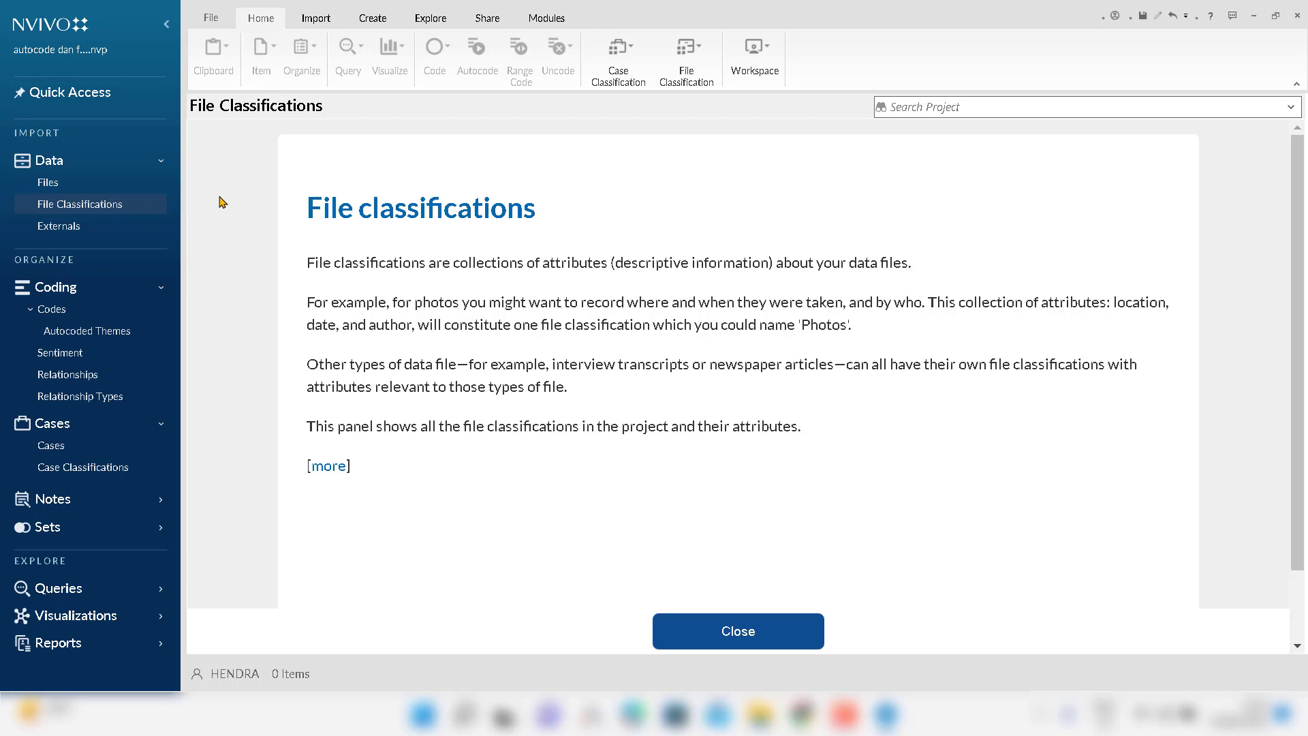
click(61, 190)
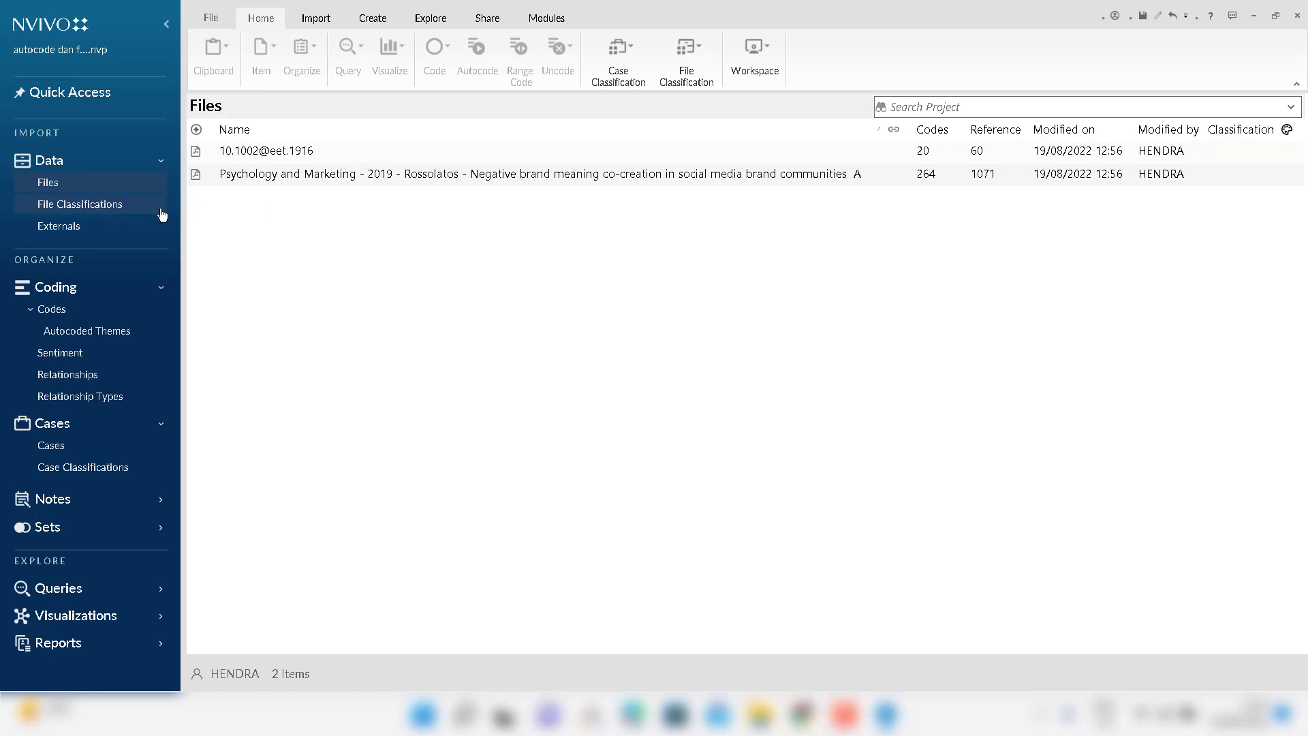
click(87, 211)
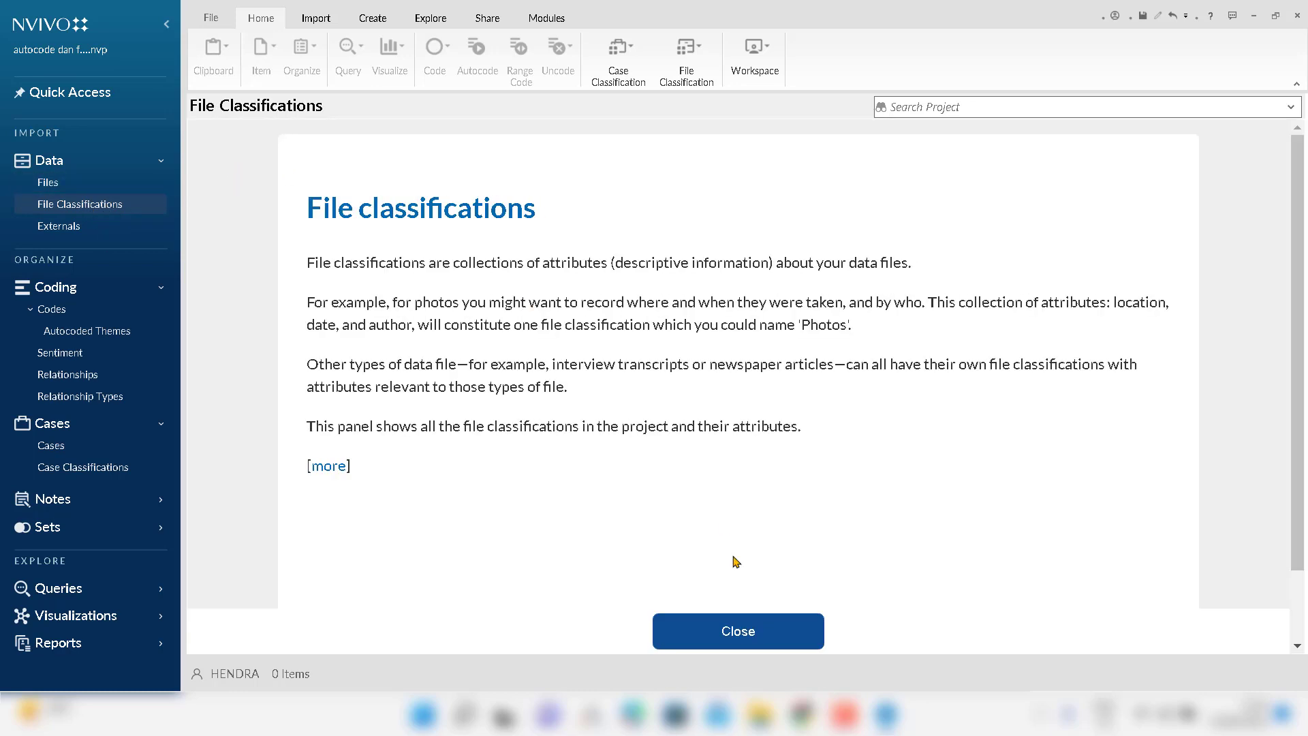
click(725, 626)
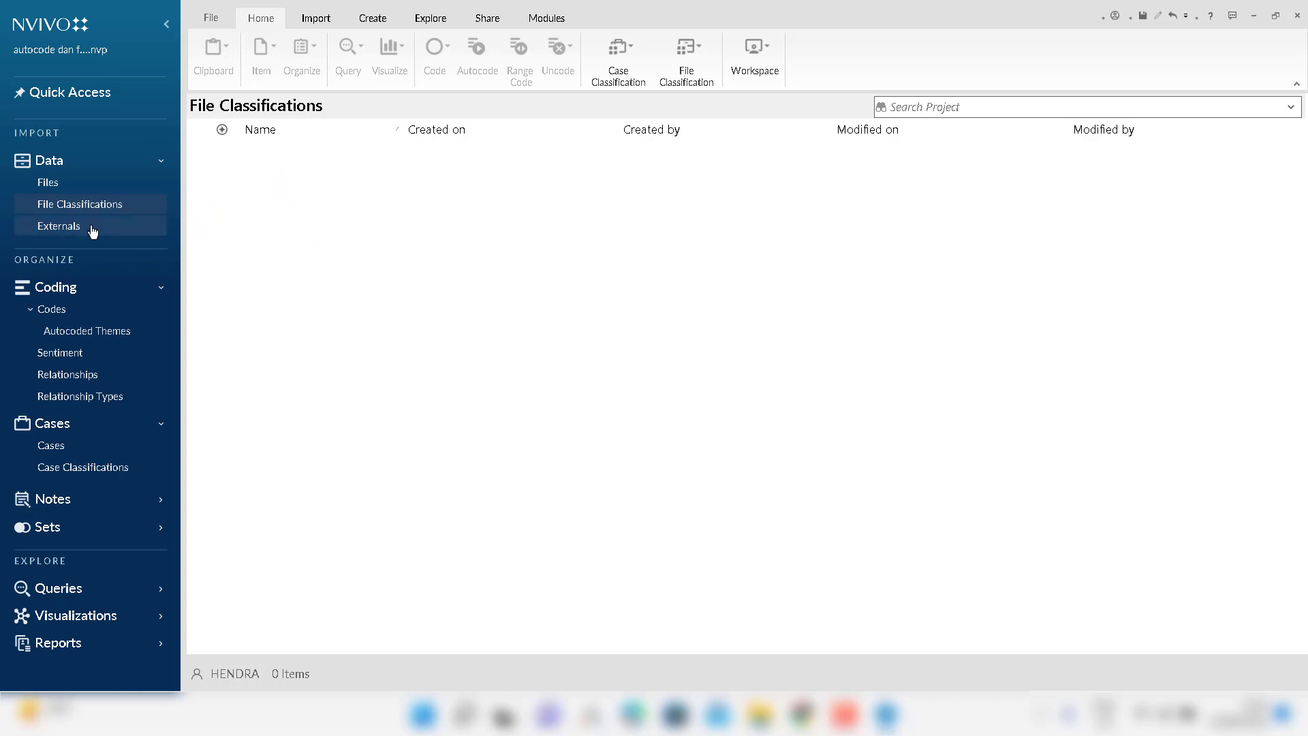
right_click(233, 174)
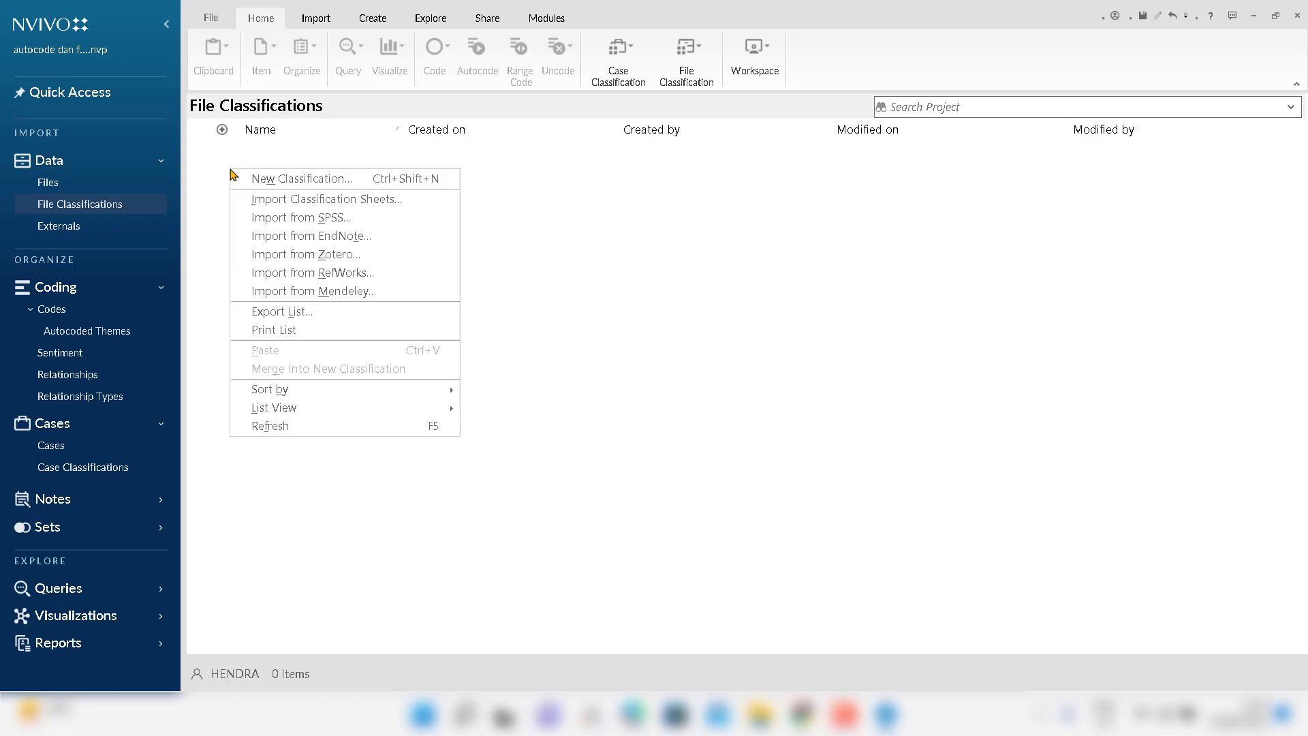
click(283, 179)
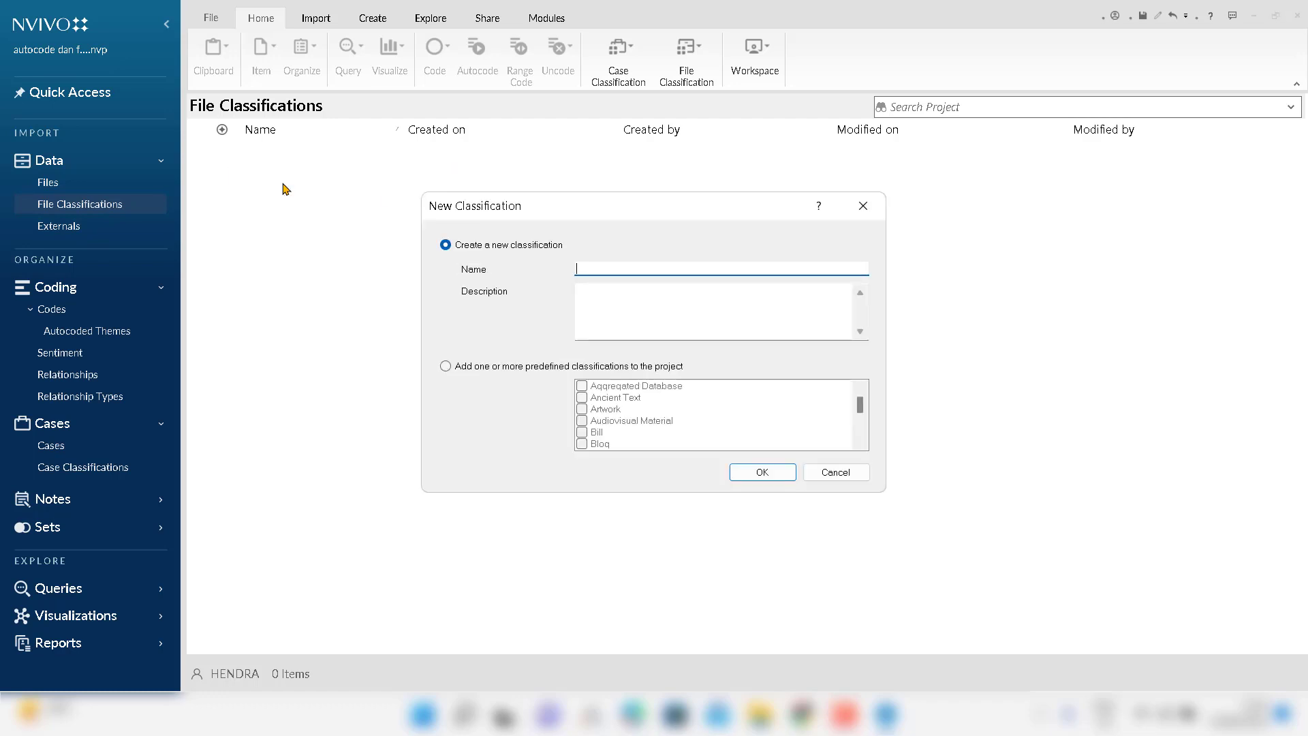
click(864, 206)
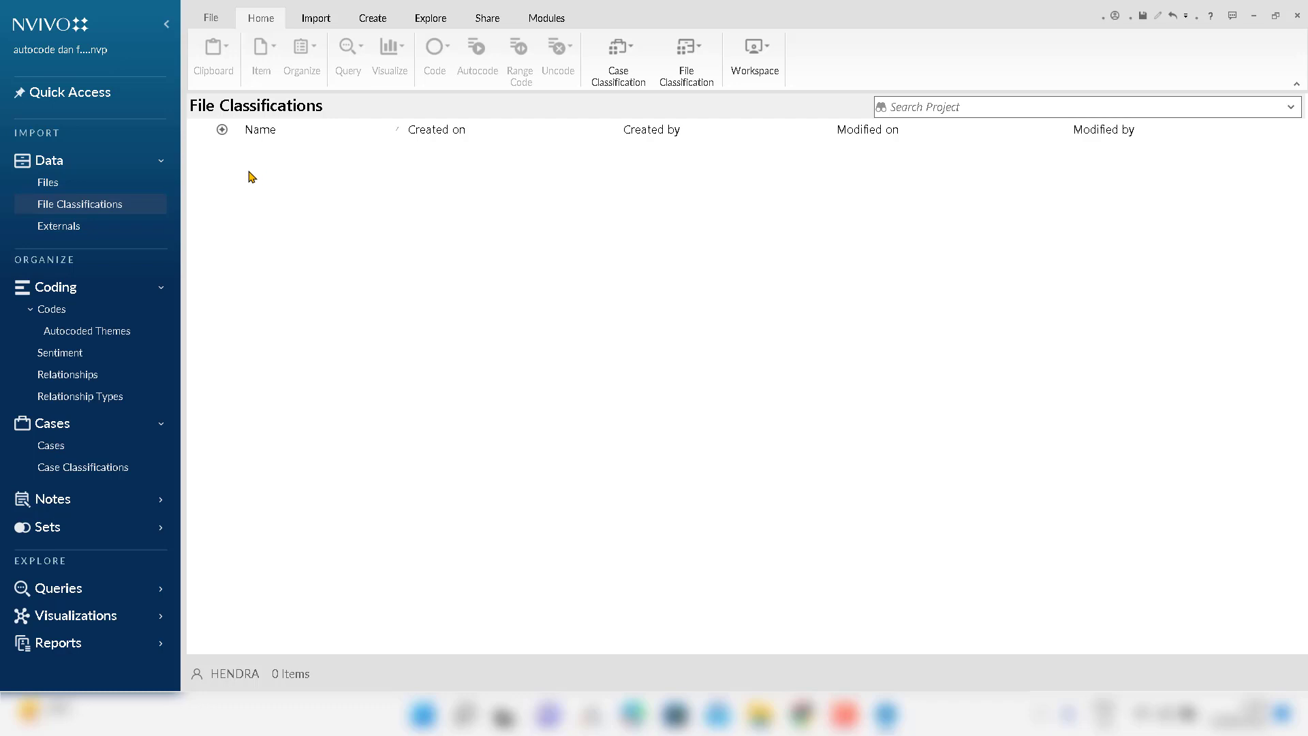
click(106, 208)
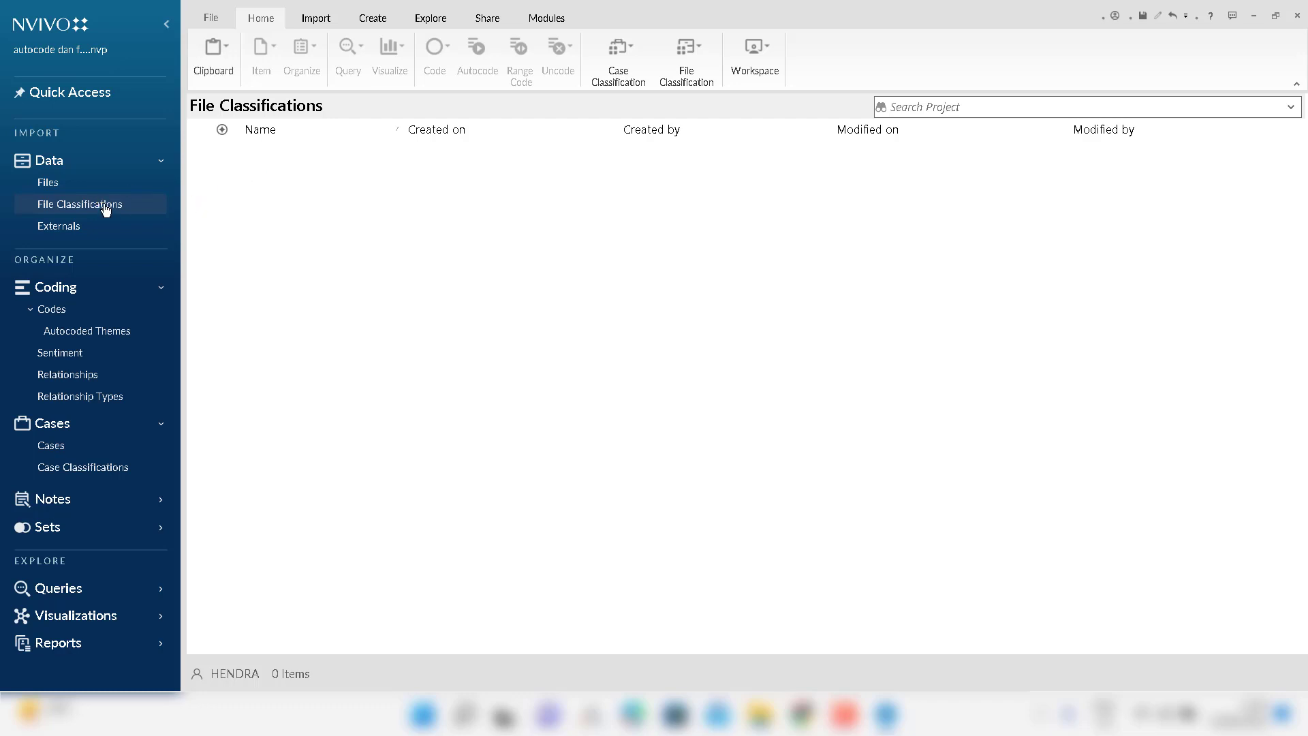
right_click(227, 179)
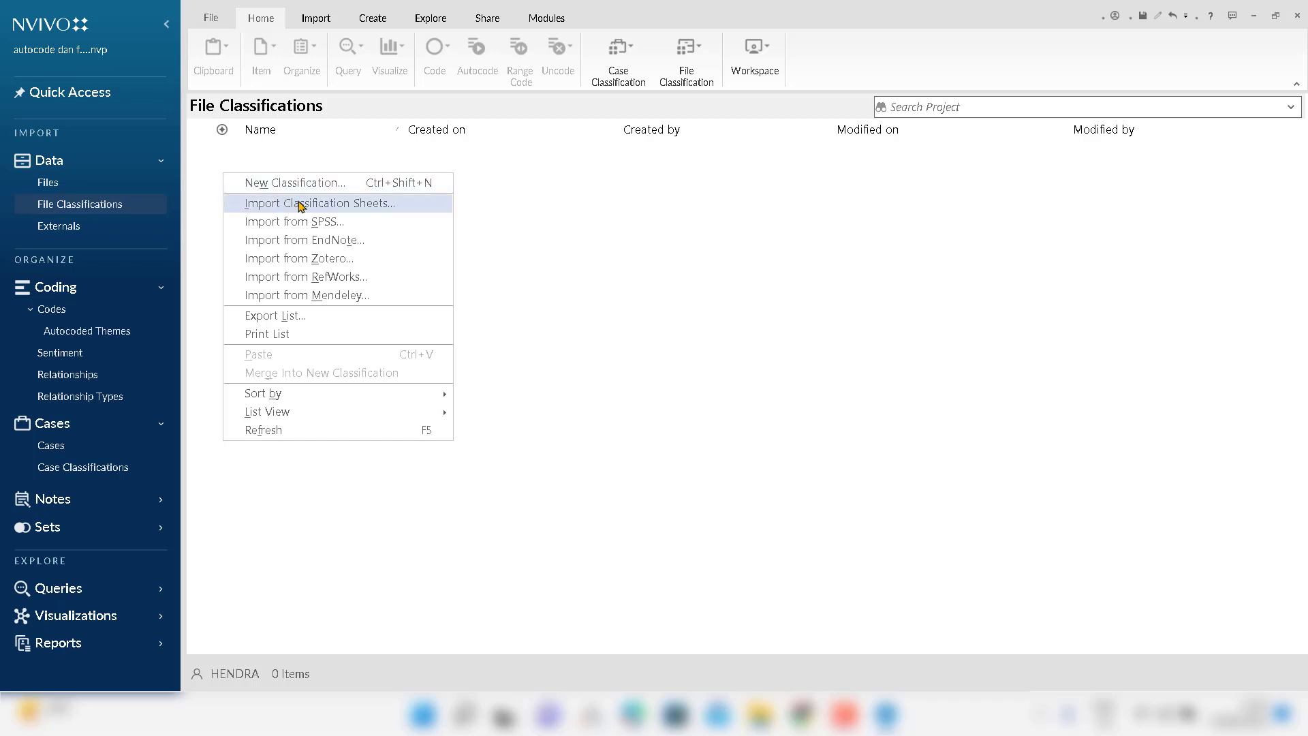
click(349, 204)
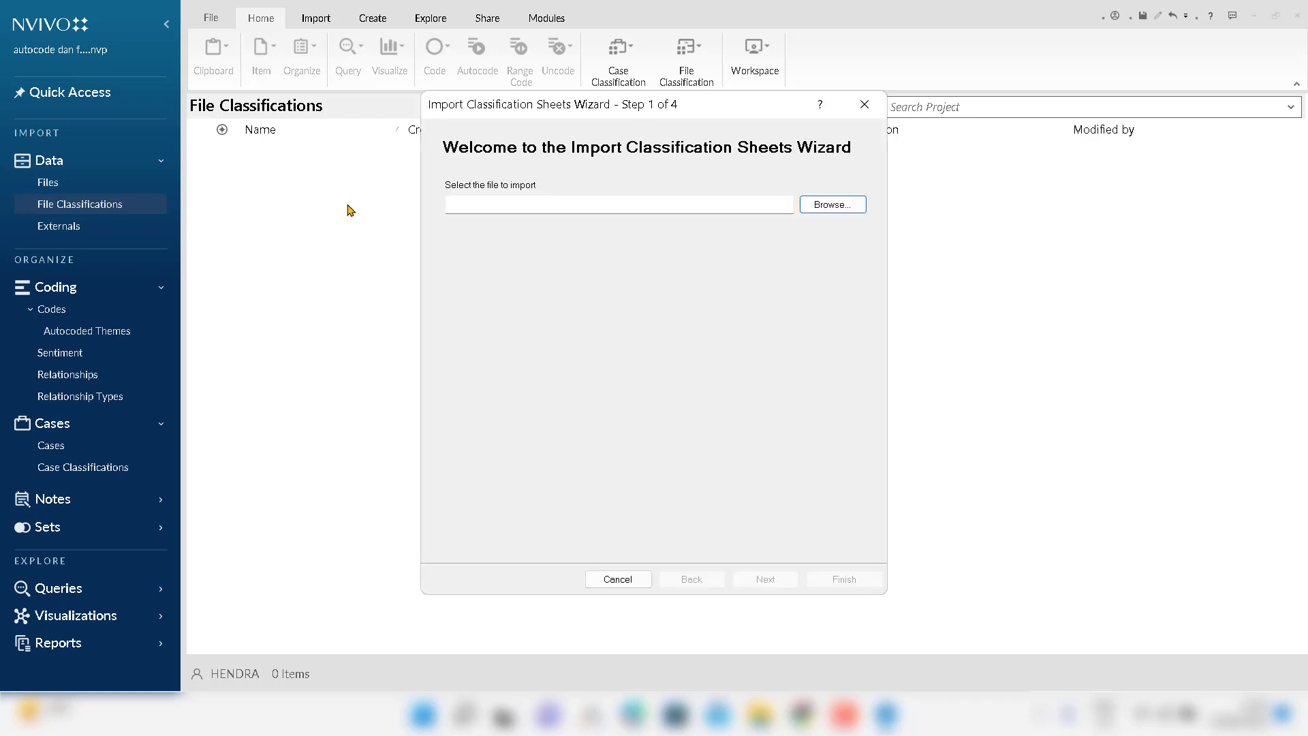
click(833, 205)
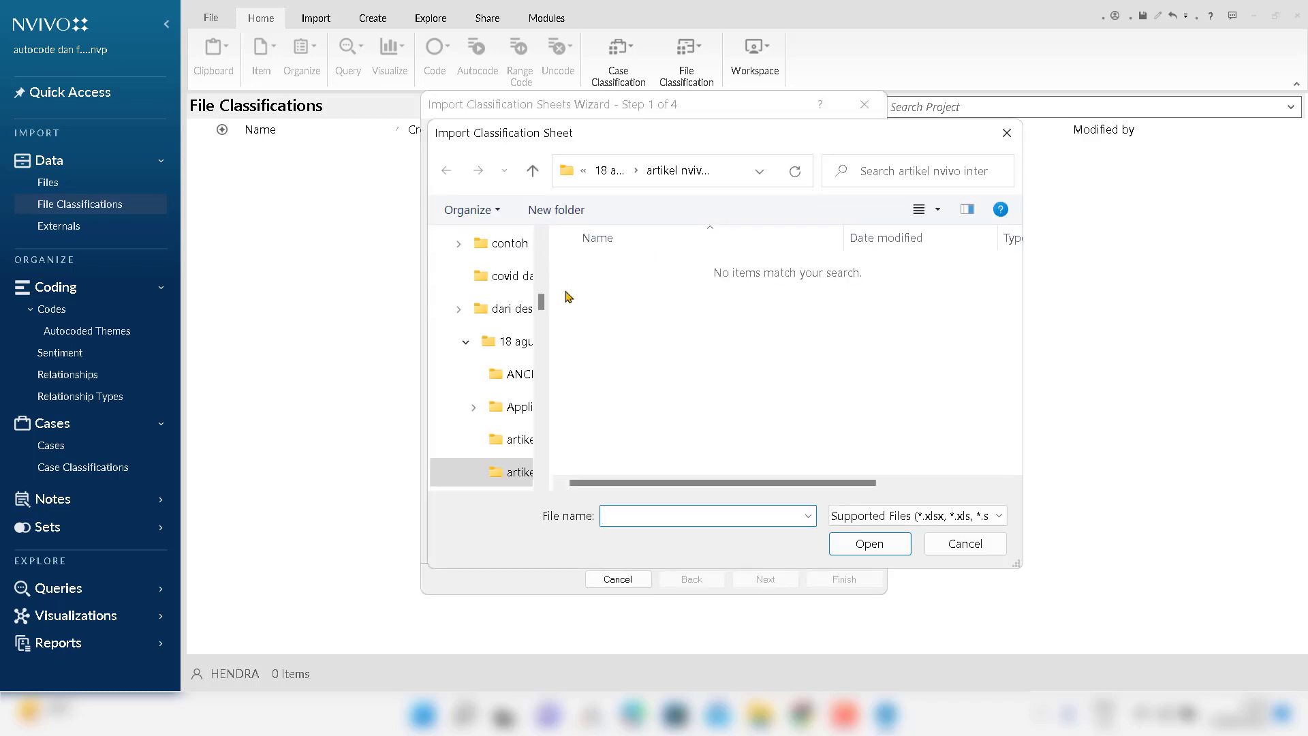
scroll(541, 252, up, 5)
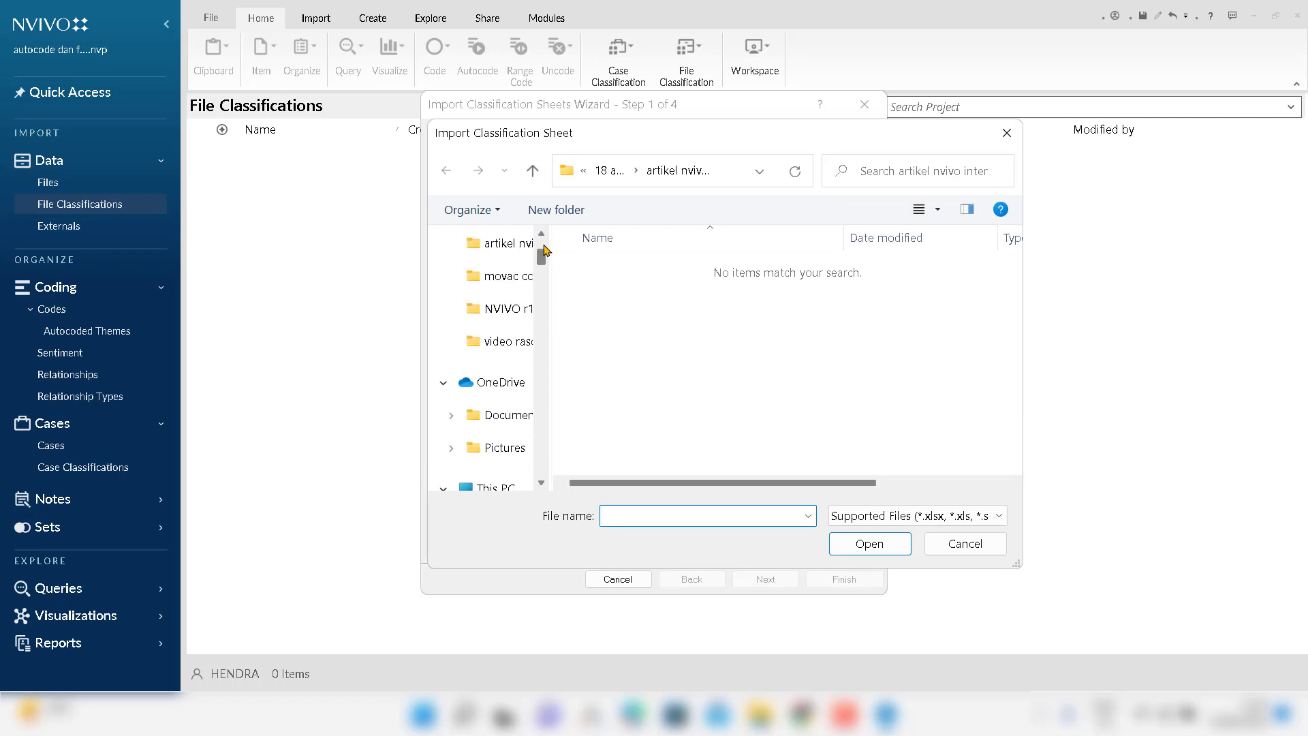
scroll(545, 253, up, 3)
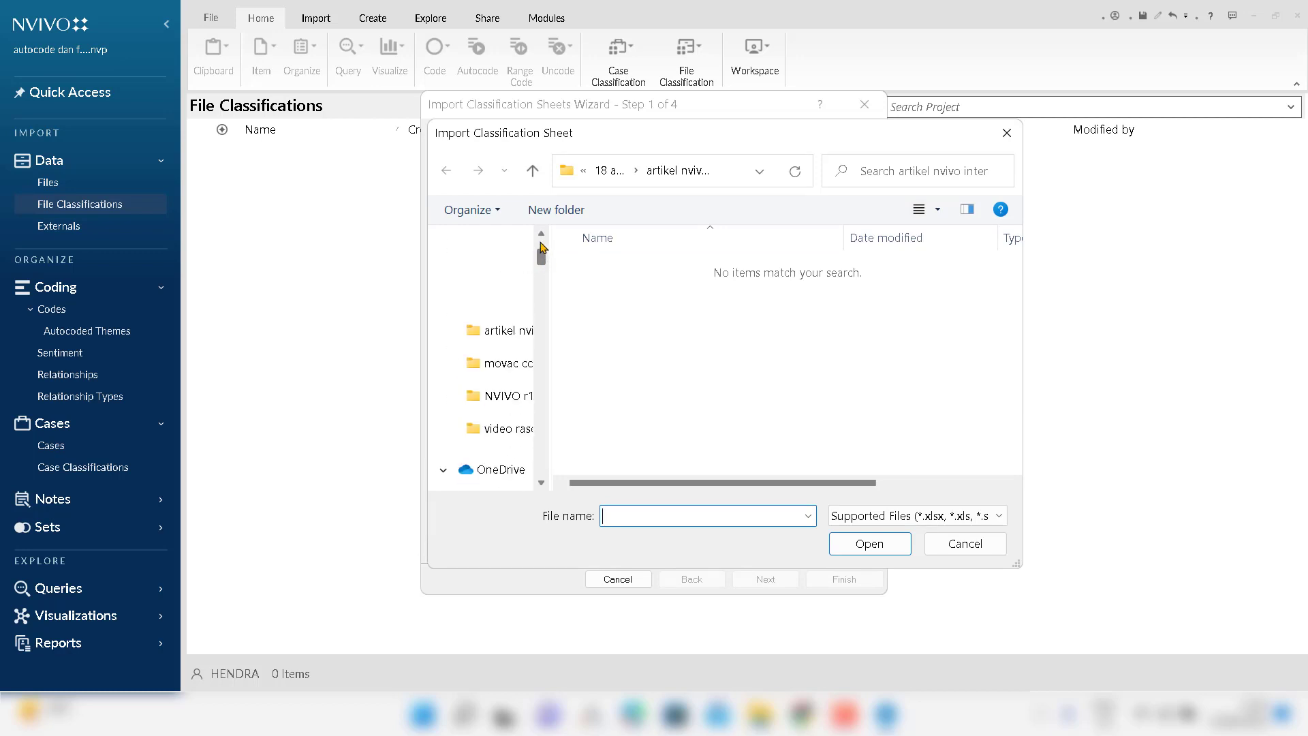
click(504, 286)
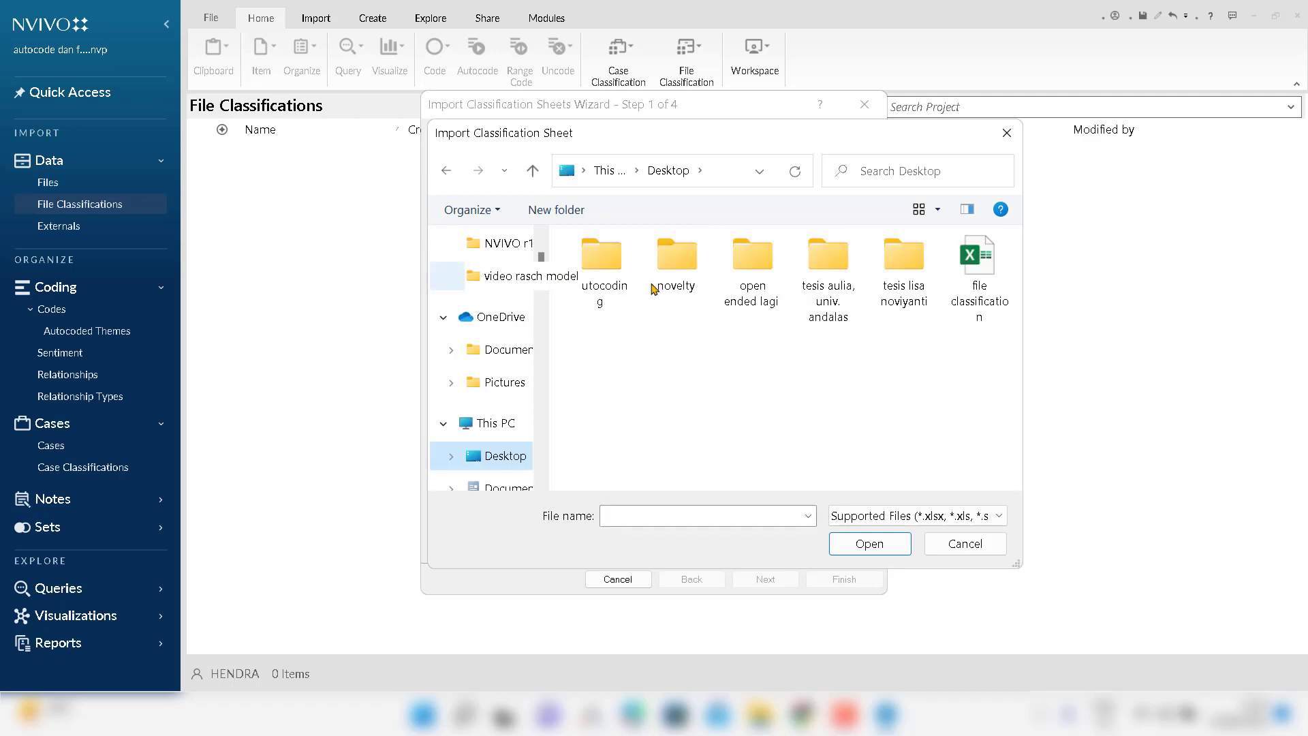
click(980, 276)
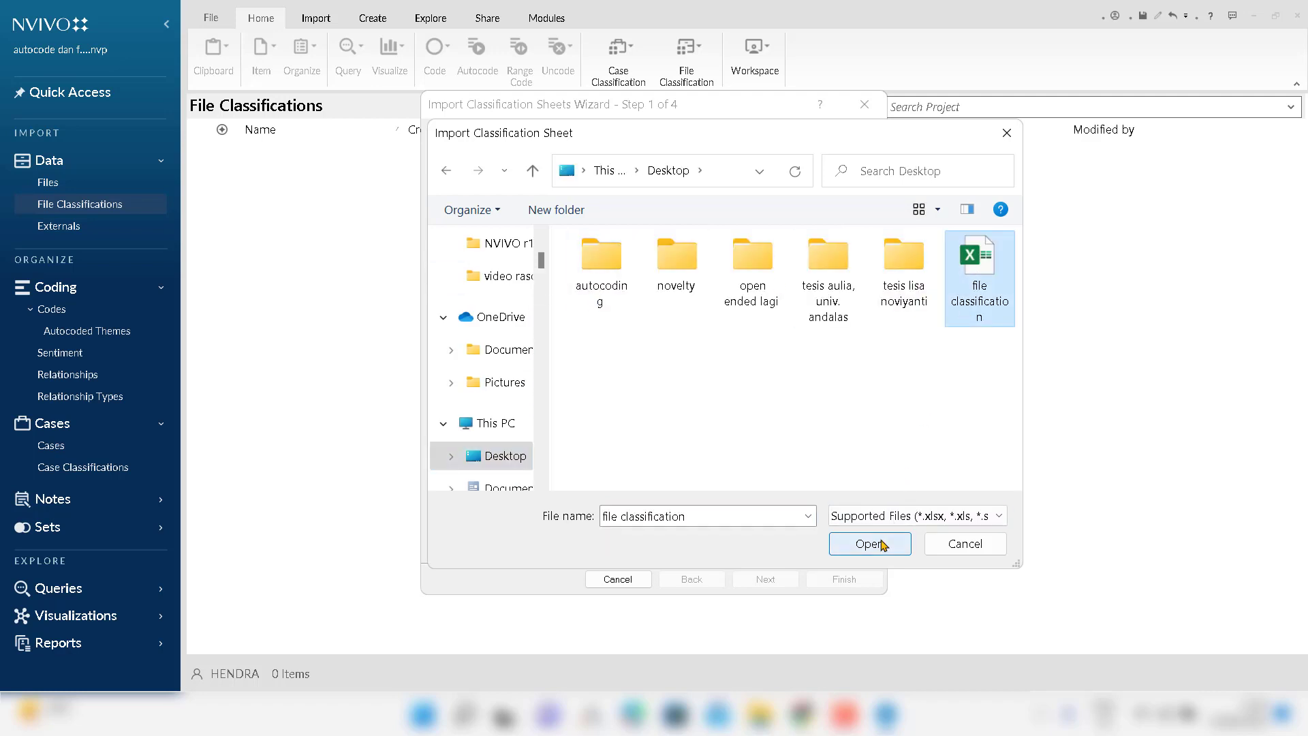
click(870, 543)
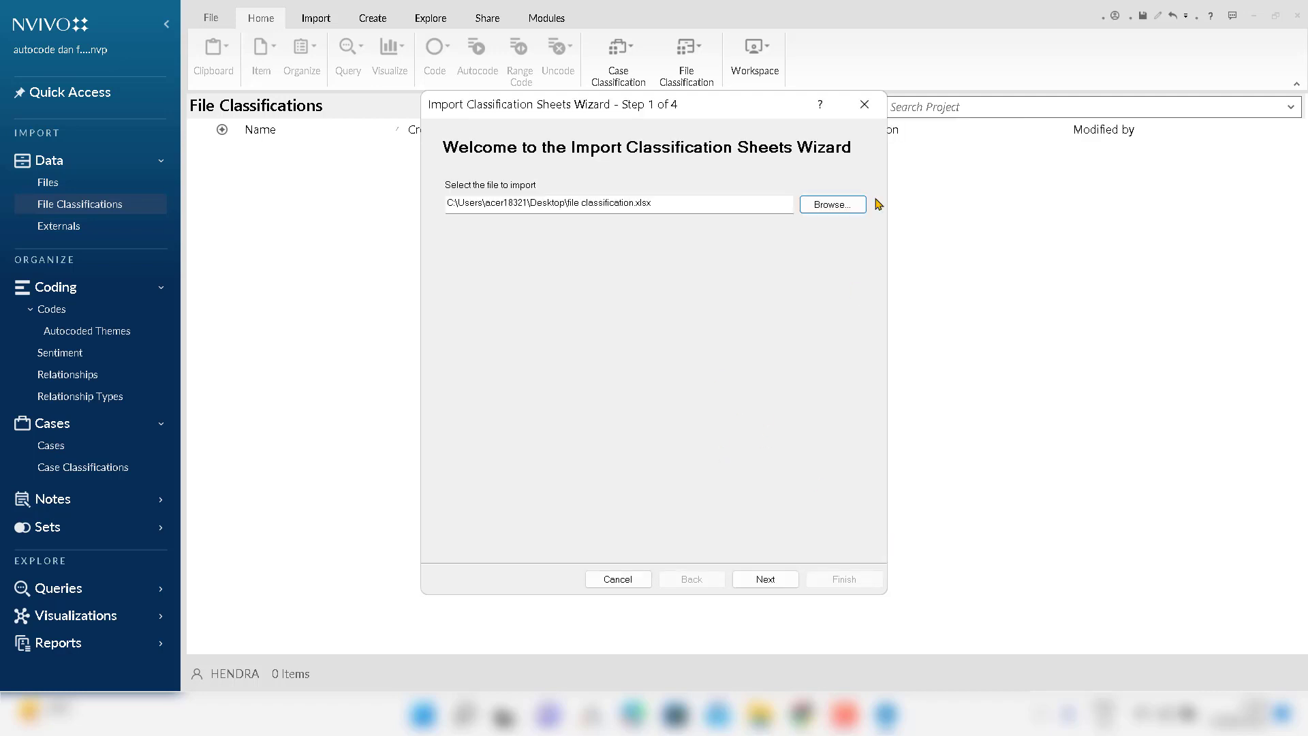
click(864, 109)
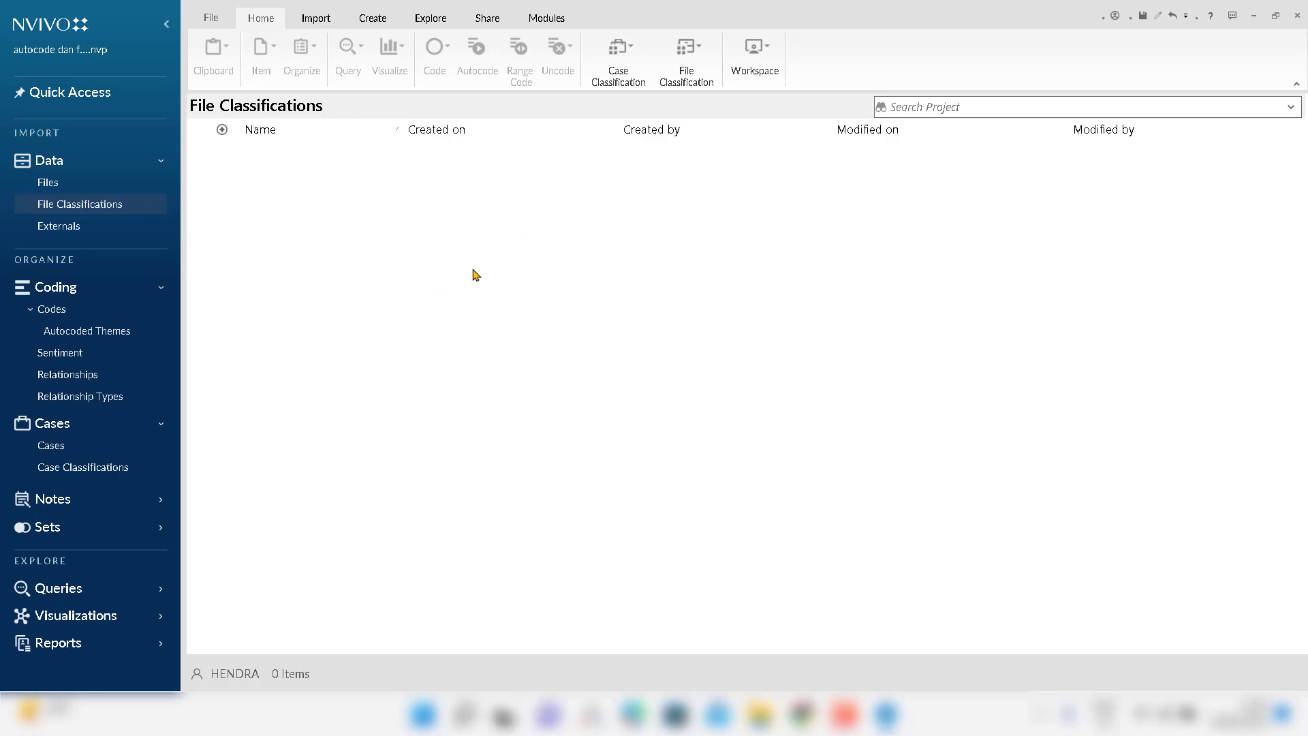
Open the file classification workbook from the desktop in Excel and examine its Artikel, Penulis and Tahun terbit columns.
click(1258, 17)
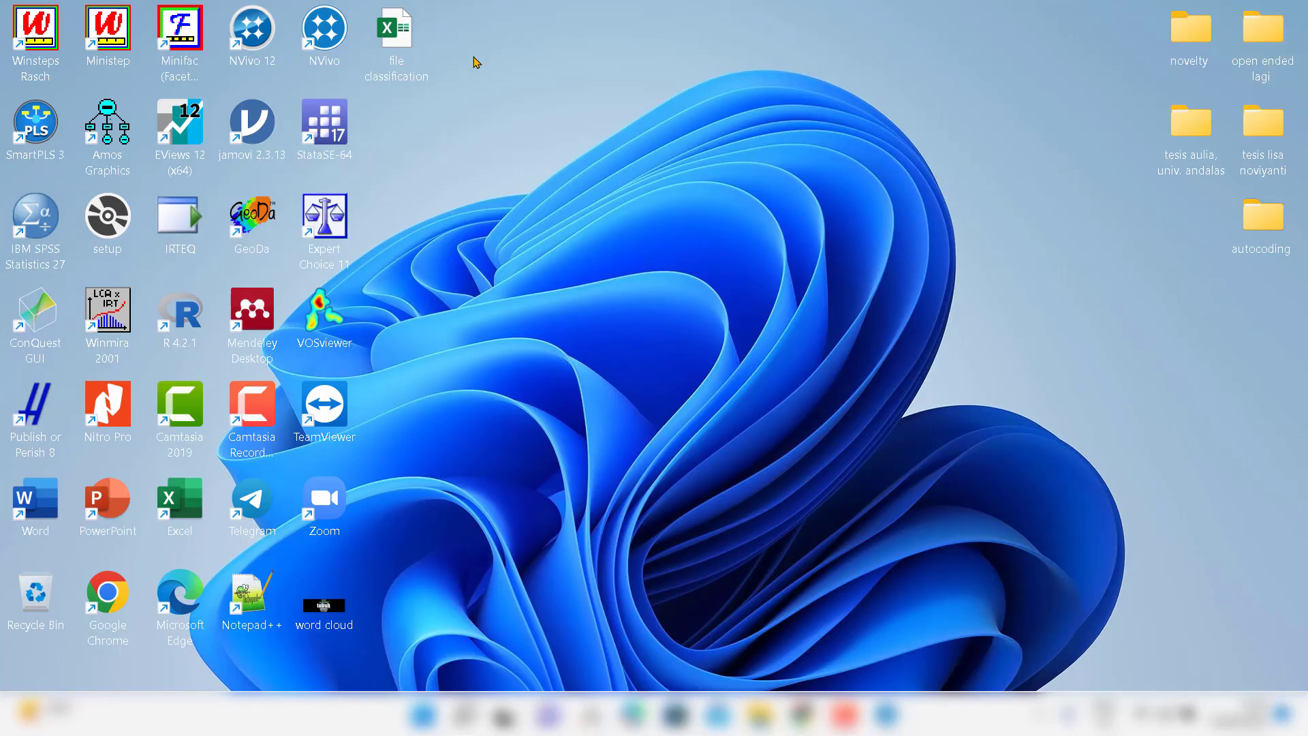
double_click(394, 49)
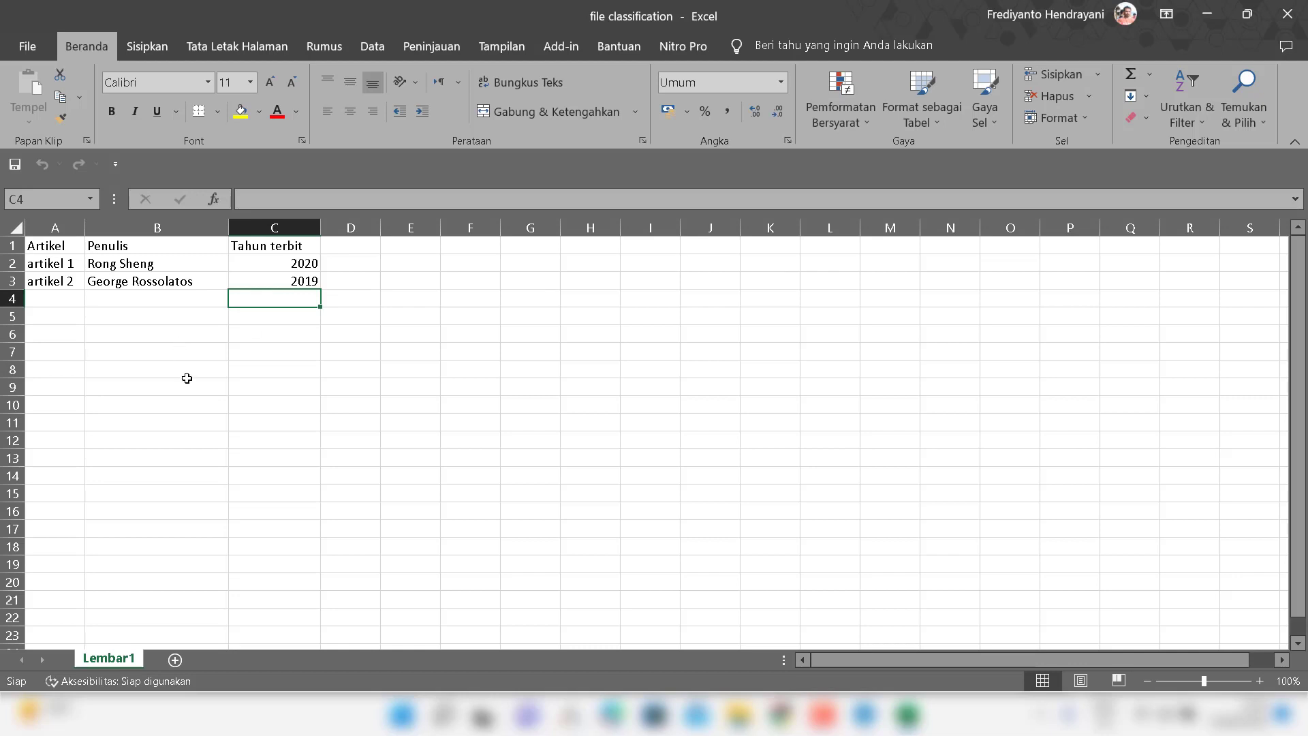
click(187, 379)
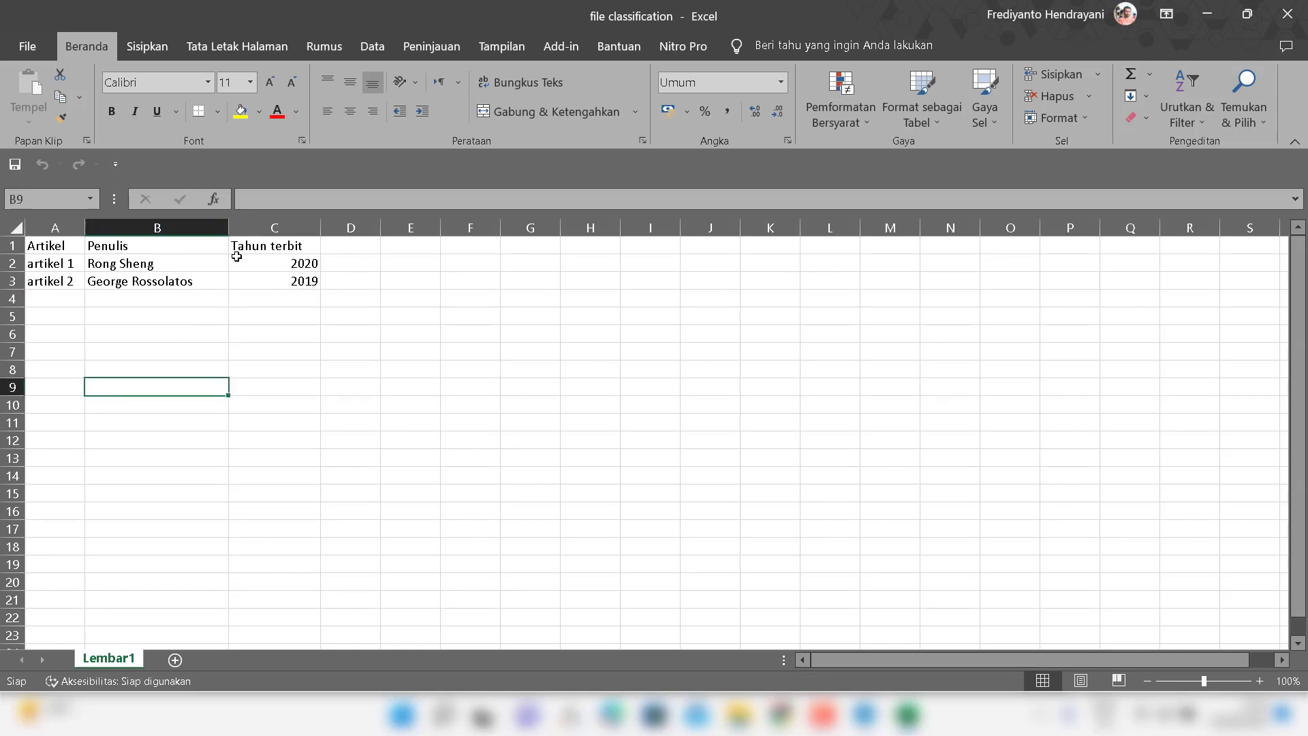
click(68, 248)
click(66, 264)
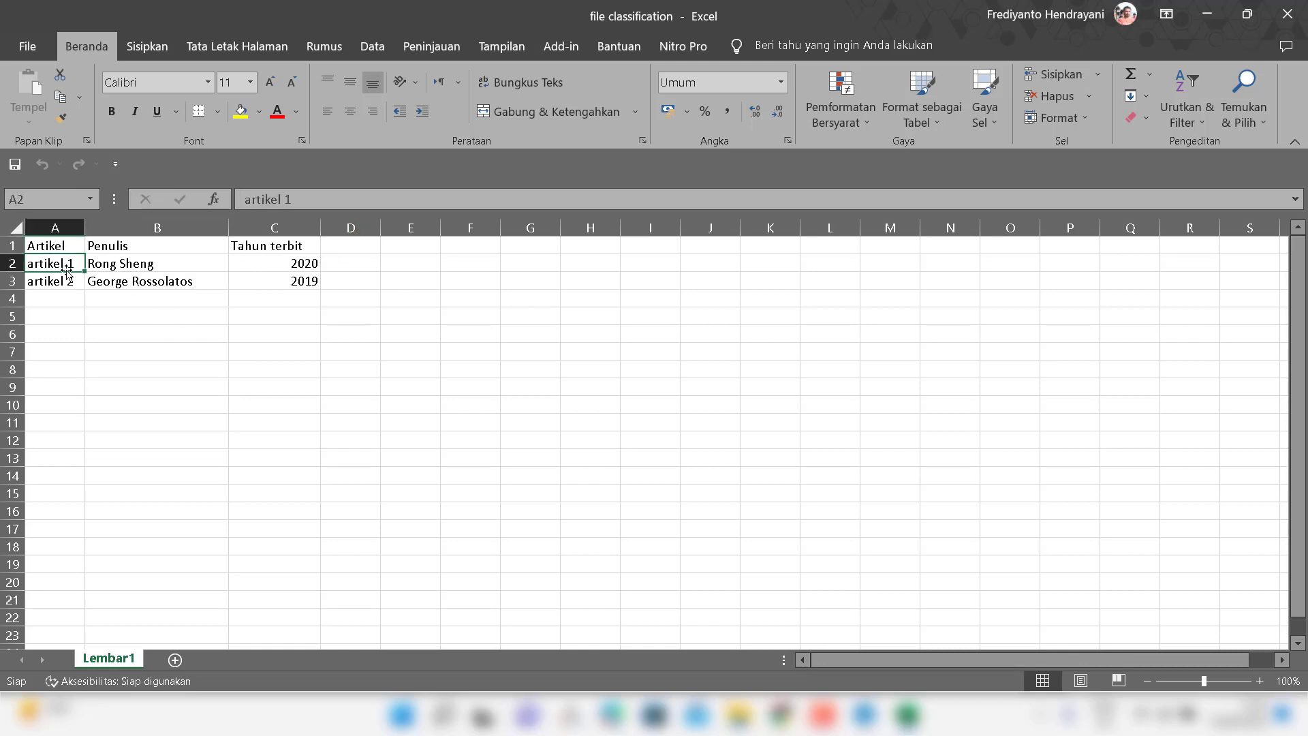
click(66, 281)
click(170, 245)
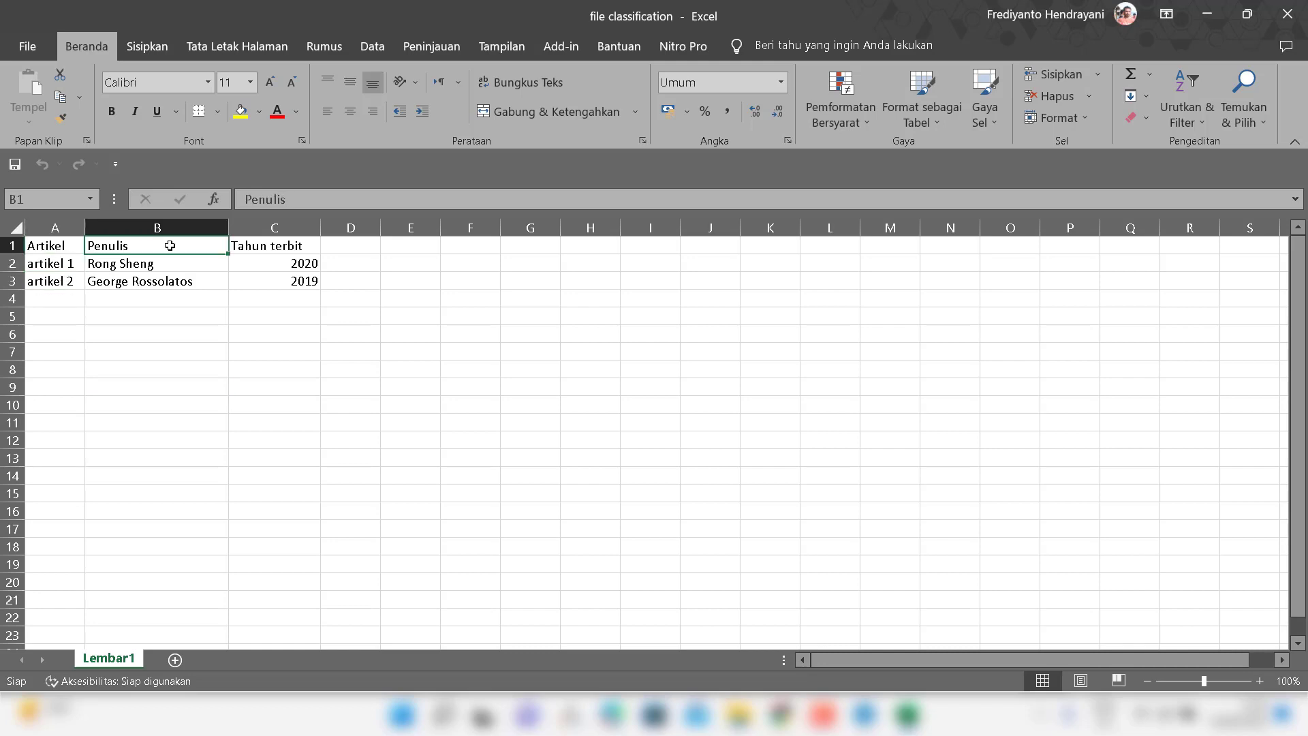
click(300, 245)
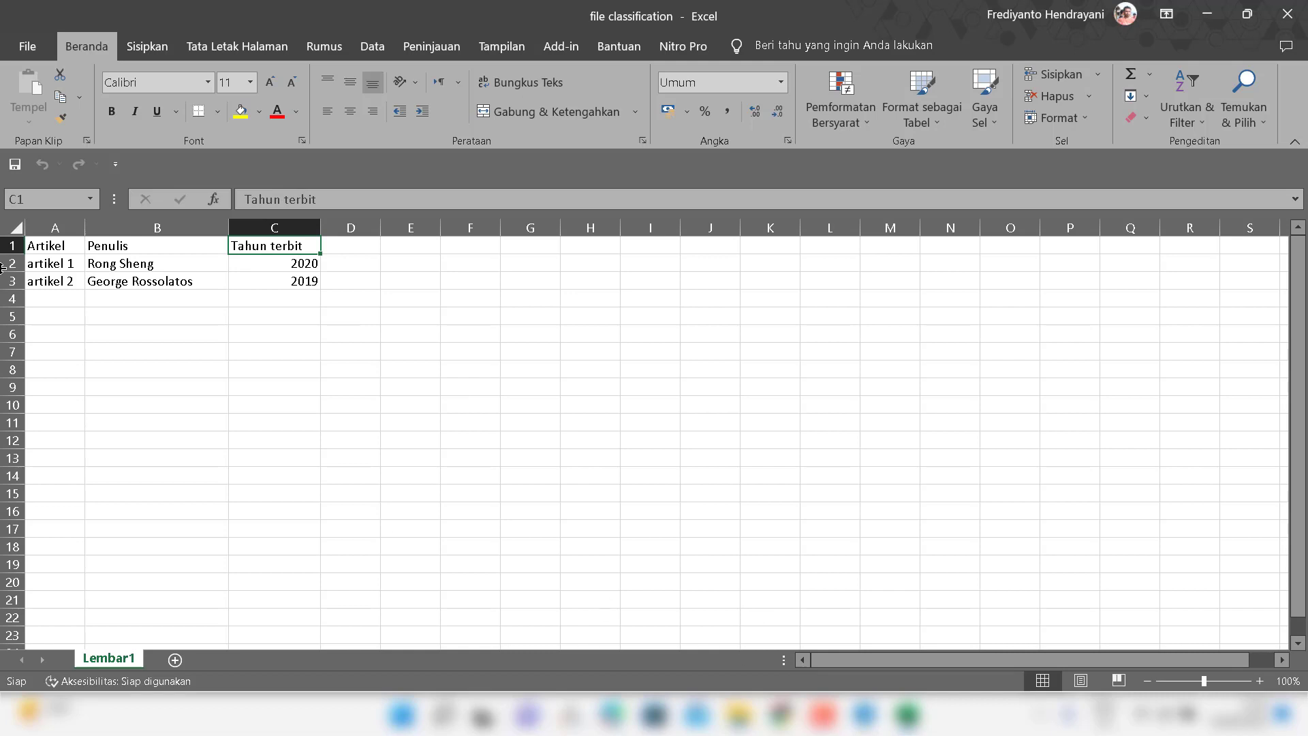
click(57, 247)
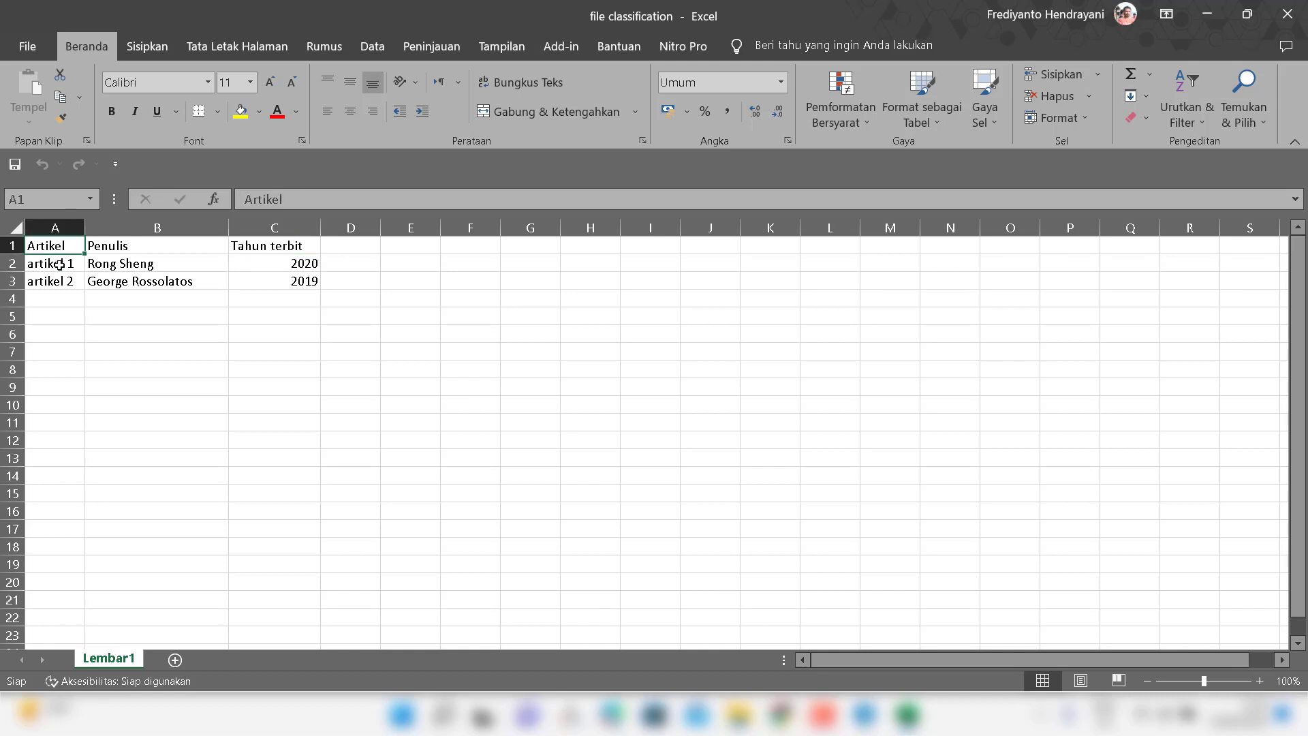
click(61, 266)
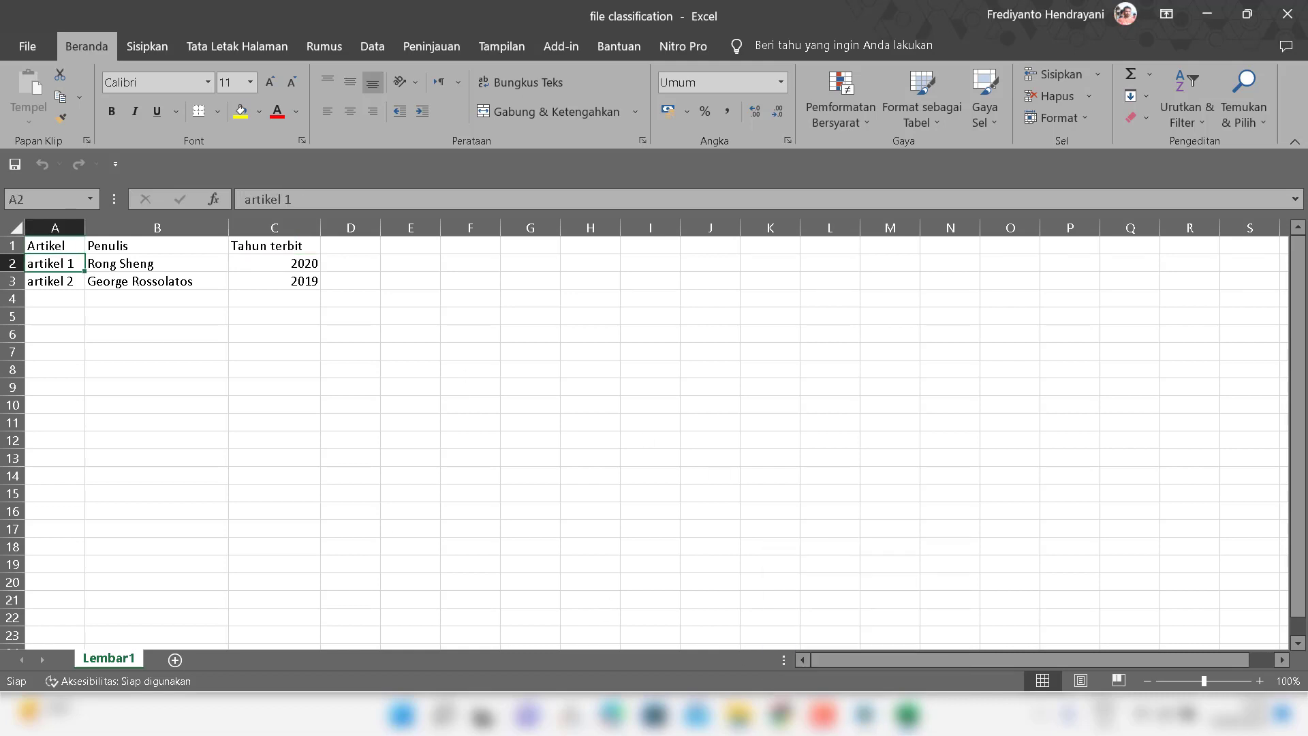
click(864, 714)
click(47, 182)
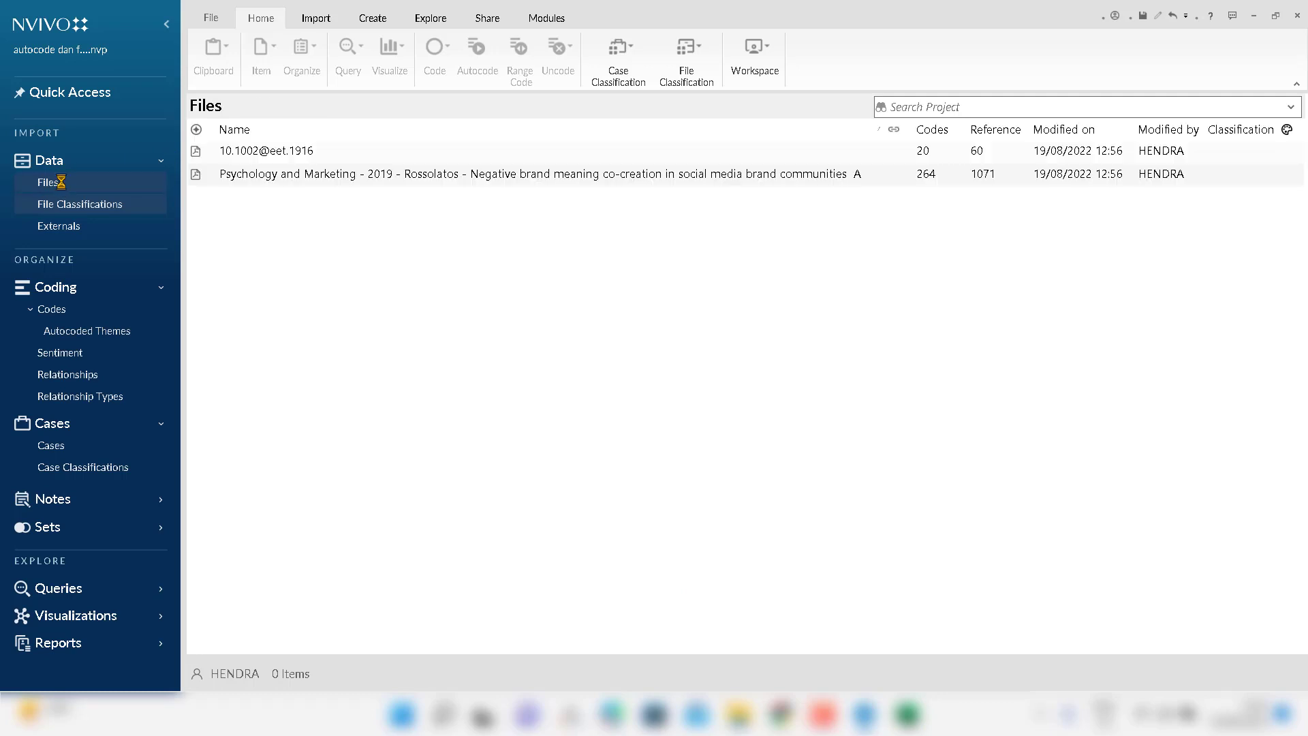
click(295, 151)
right_click(294, 151)
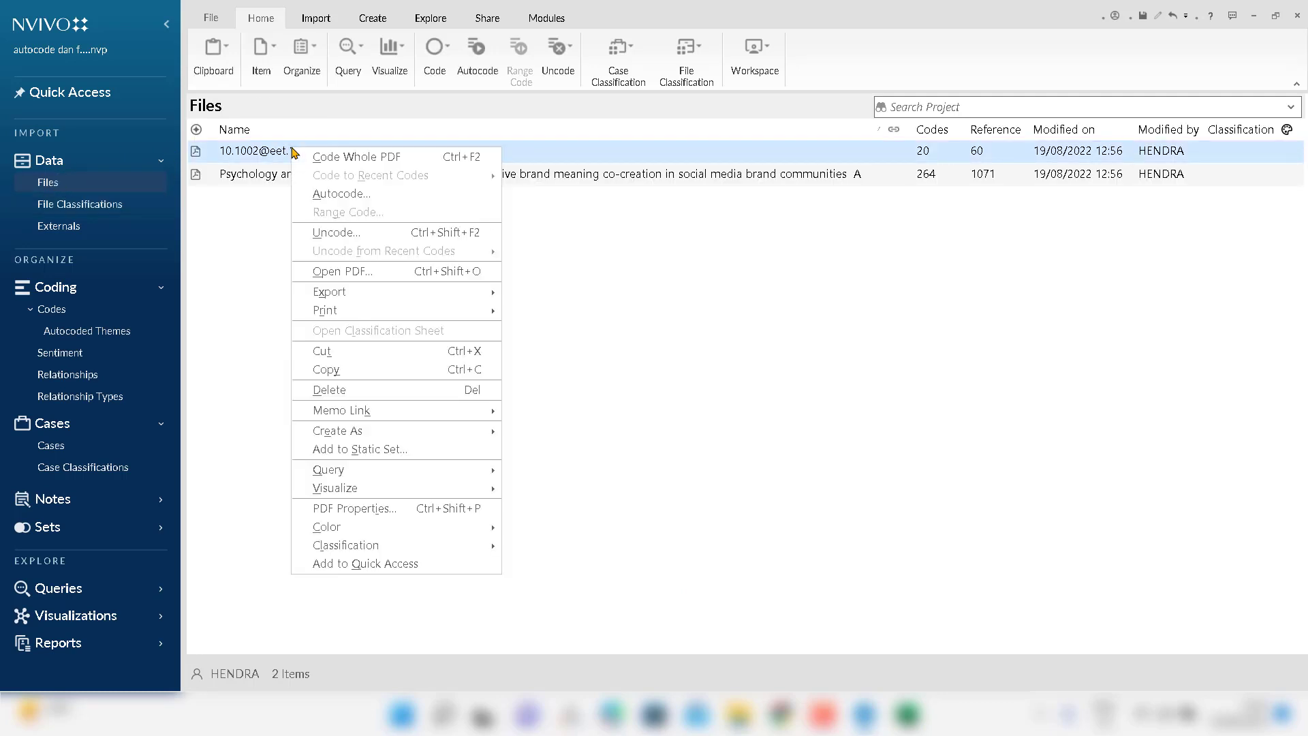
click(357, 511)
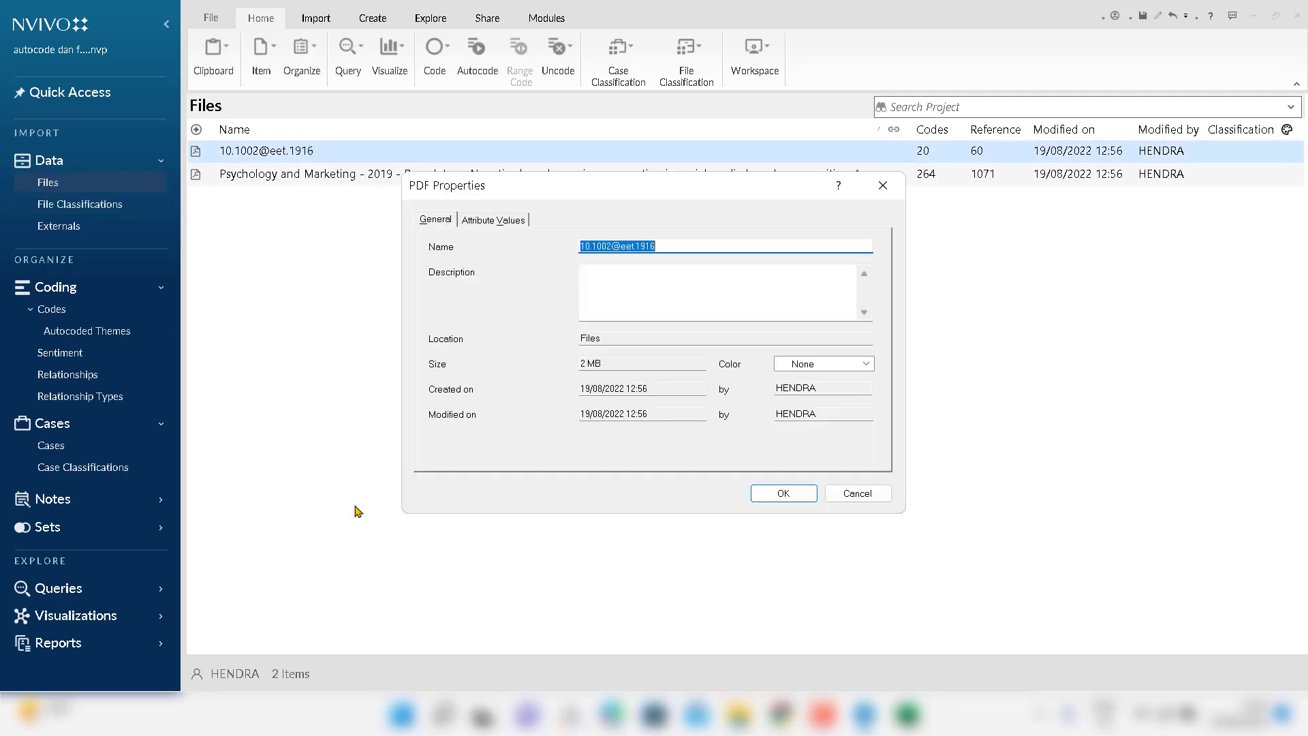
key(BackSpace)
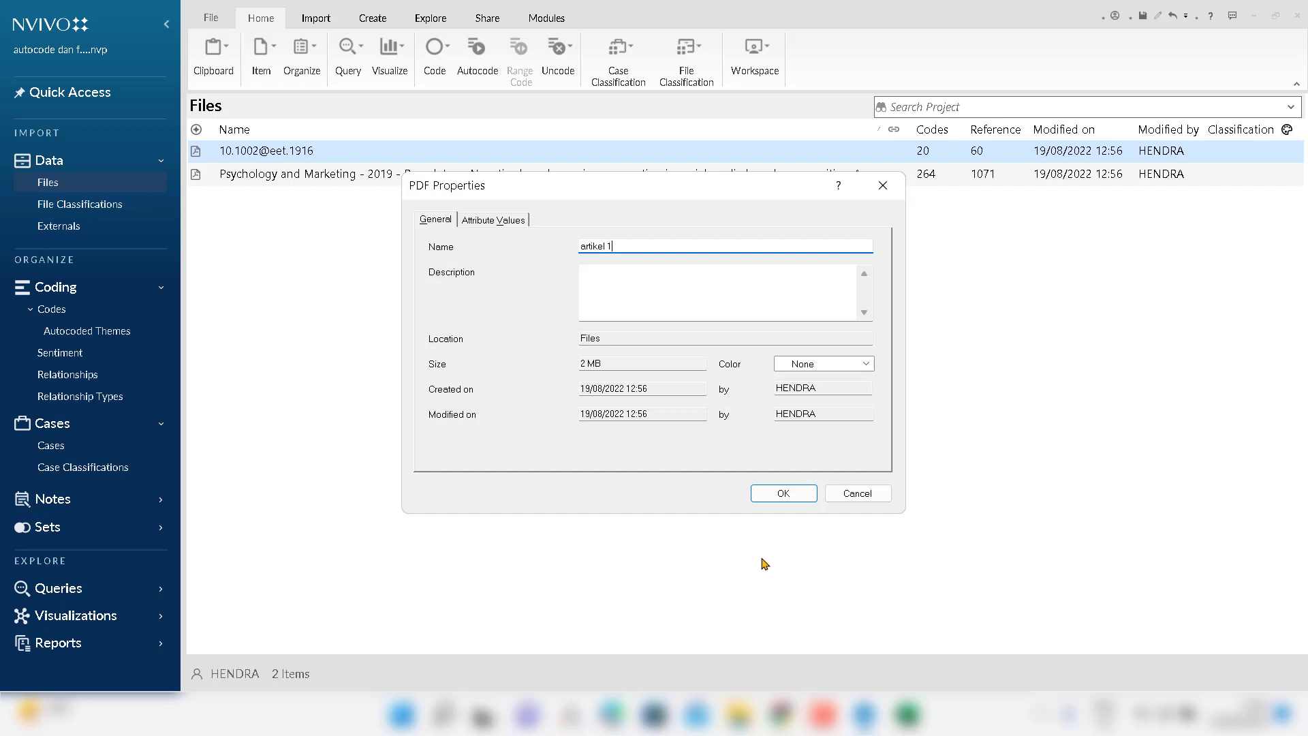
click(786, 497)
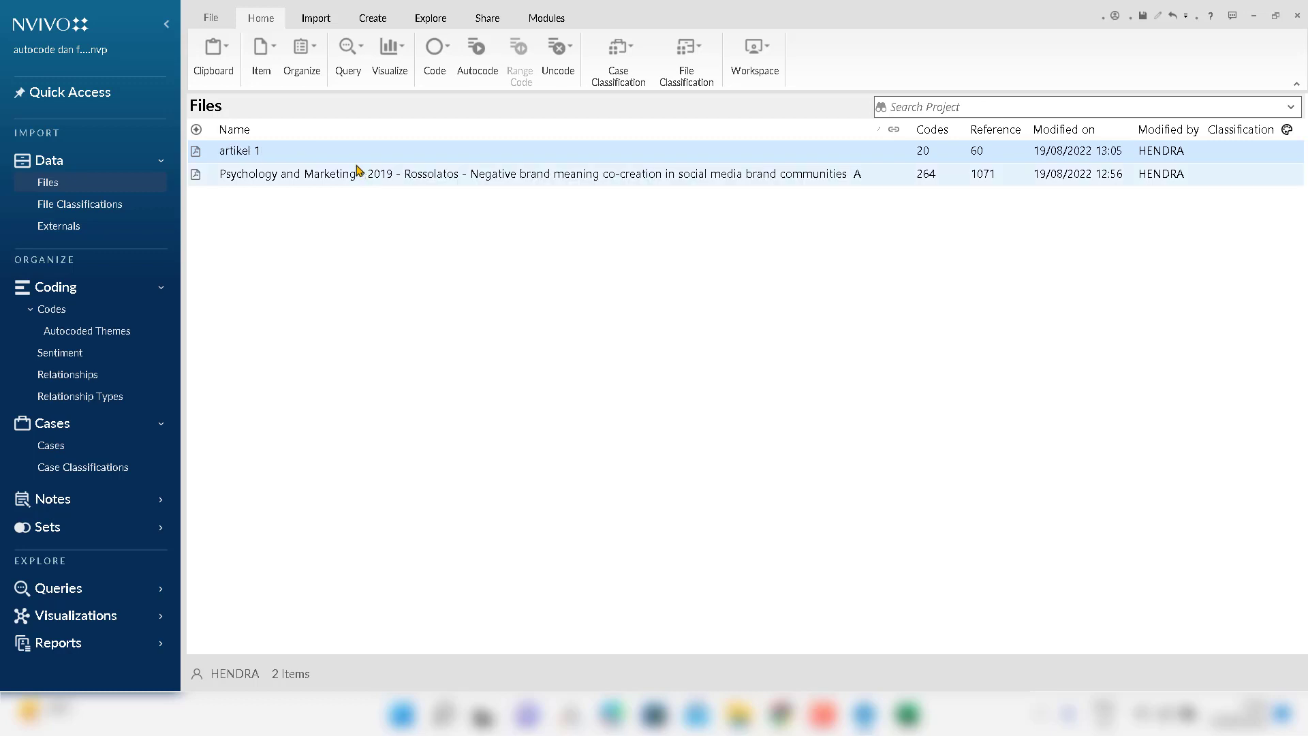
Rename the imported Psychology and Marketing 2019 PDF as artikel 2.
click(342, 175)
right_click(343, 176)
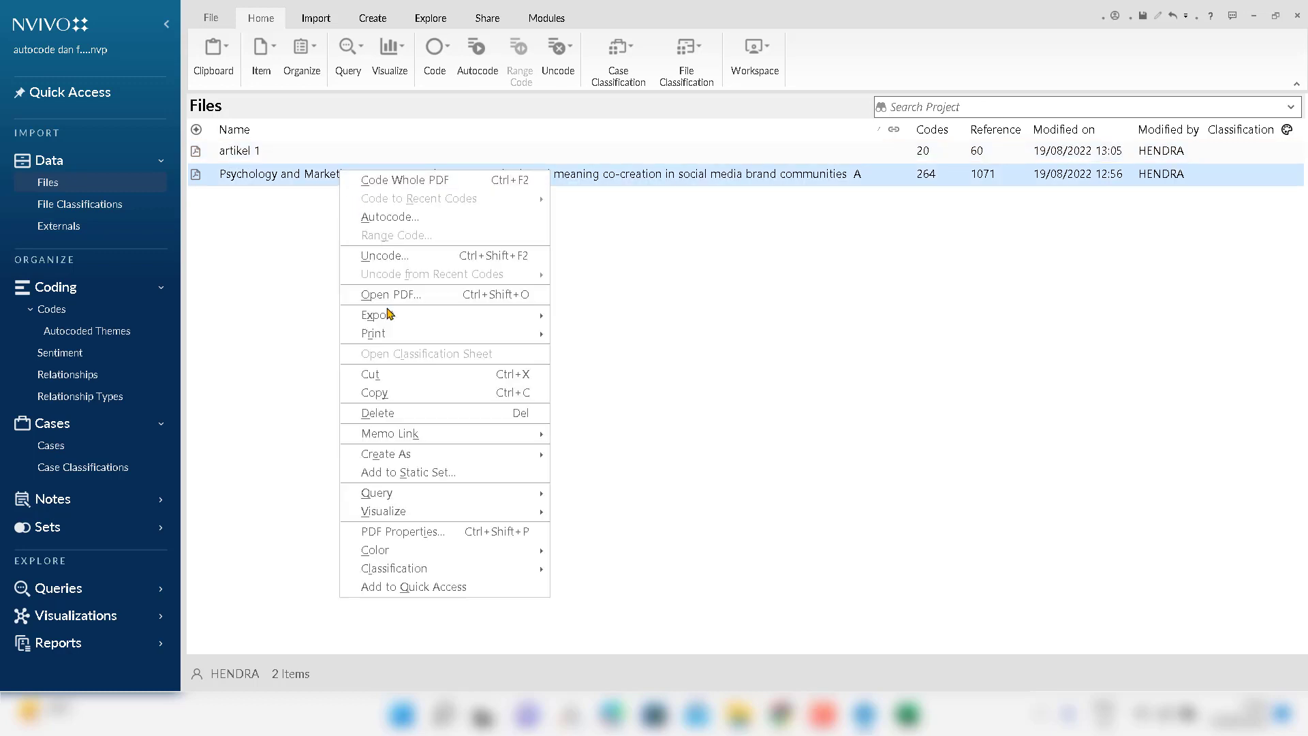
click(402, 532)
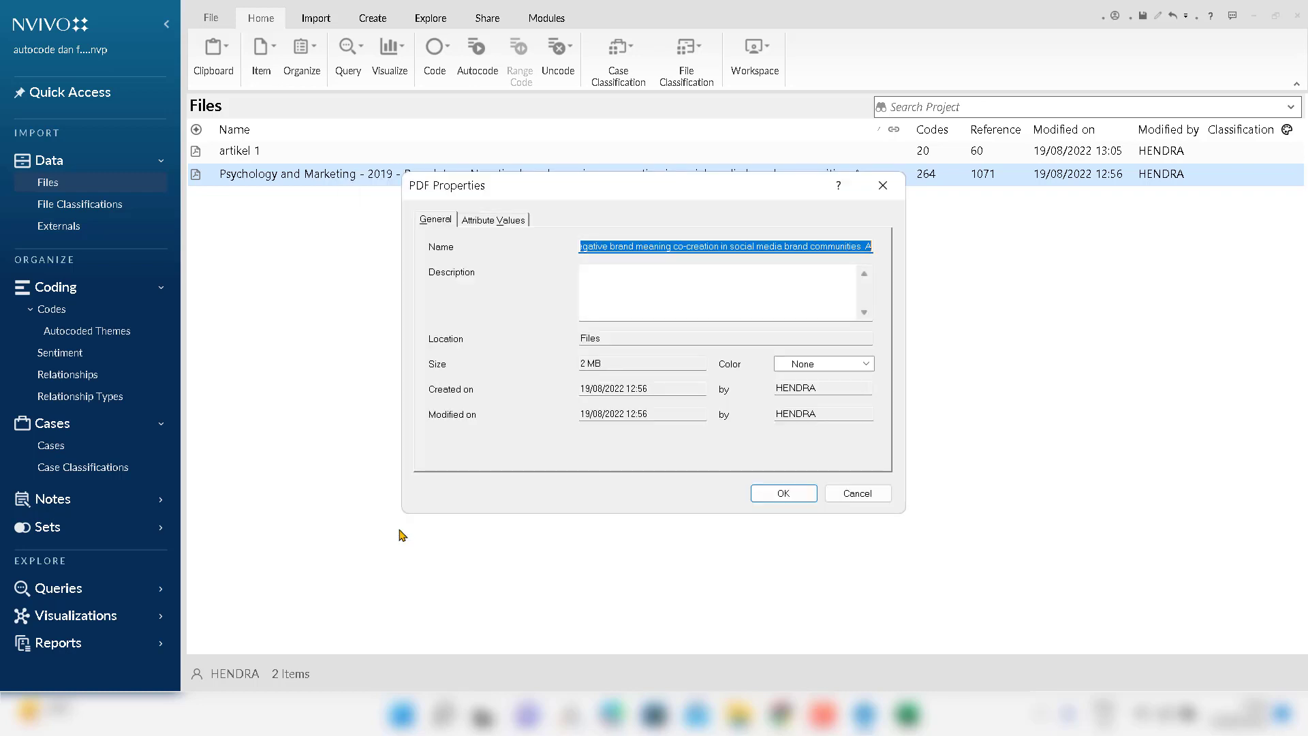
key(BackSpace)
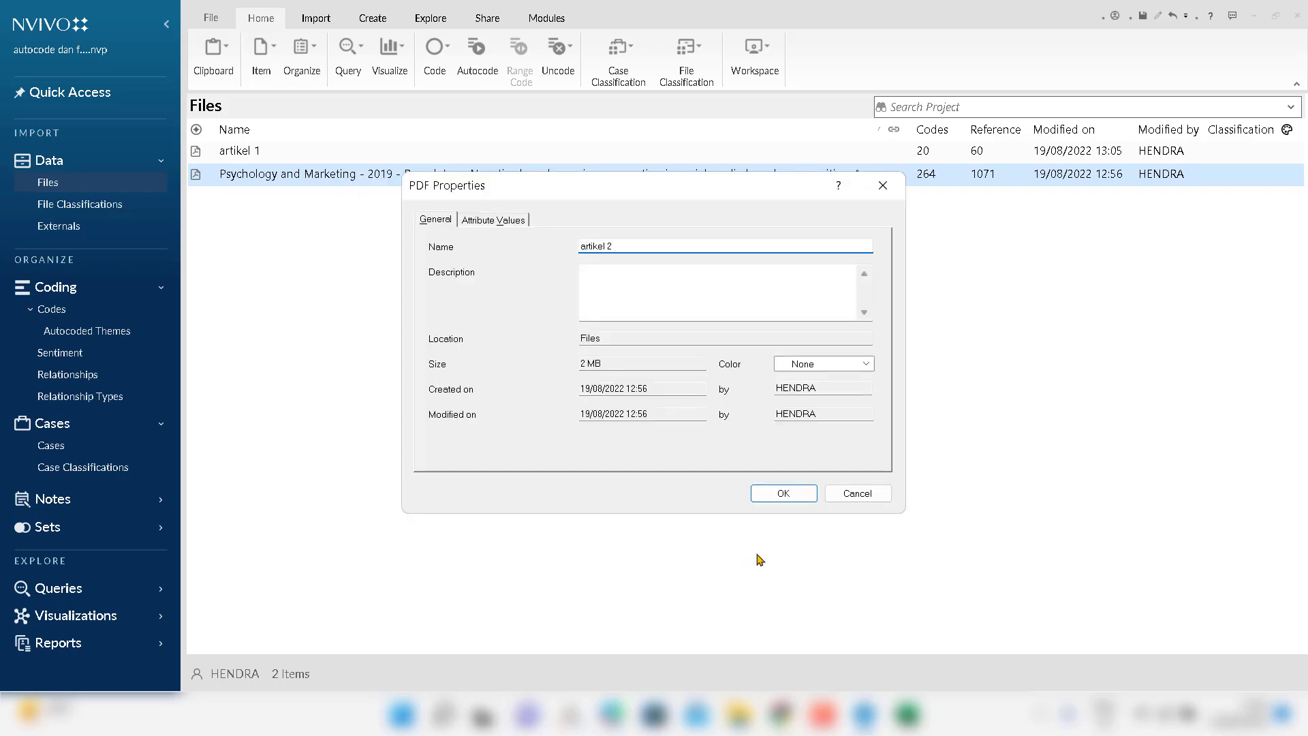
click(773, 492)
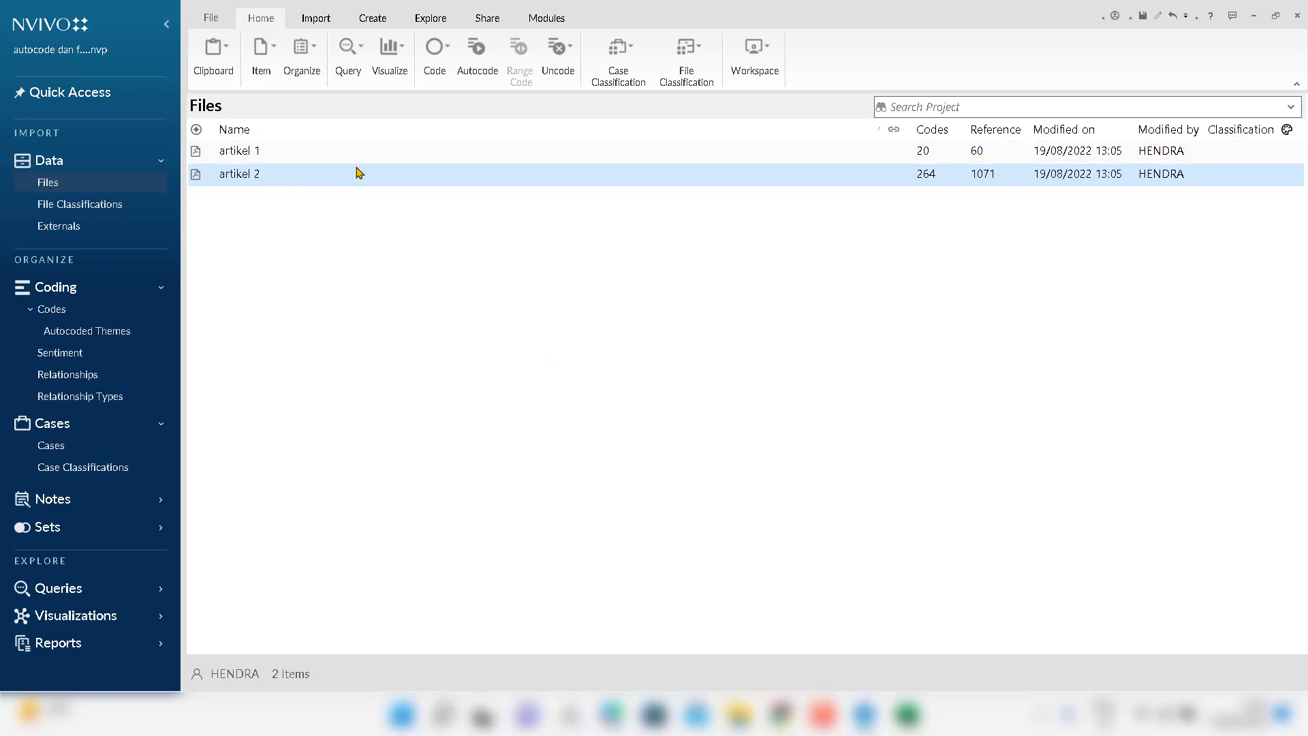
Compare the names of the two PDFs in NVivo with the Artikel column of the Excel workbook.
click(315, 152)
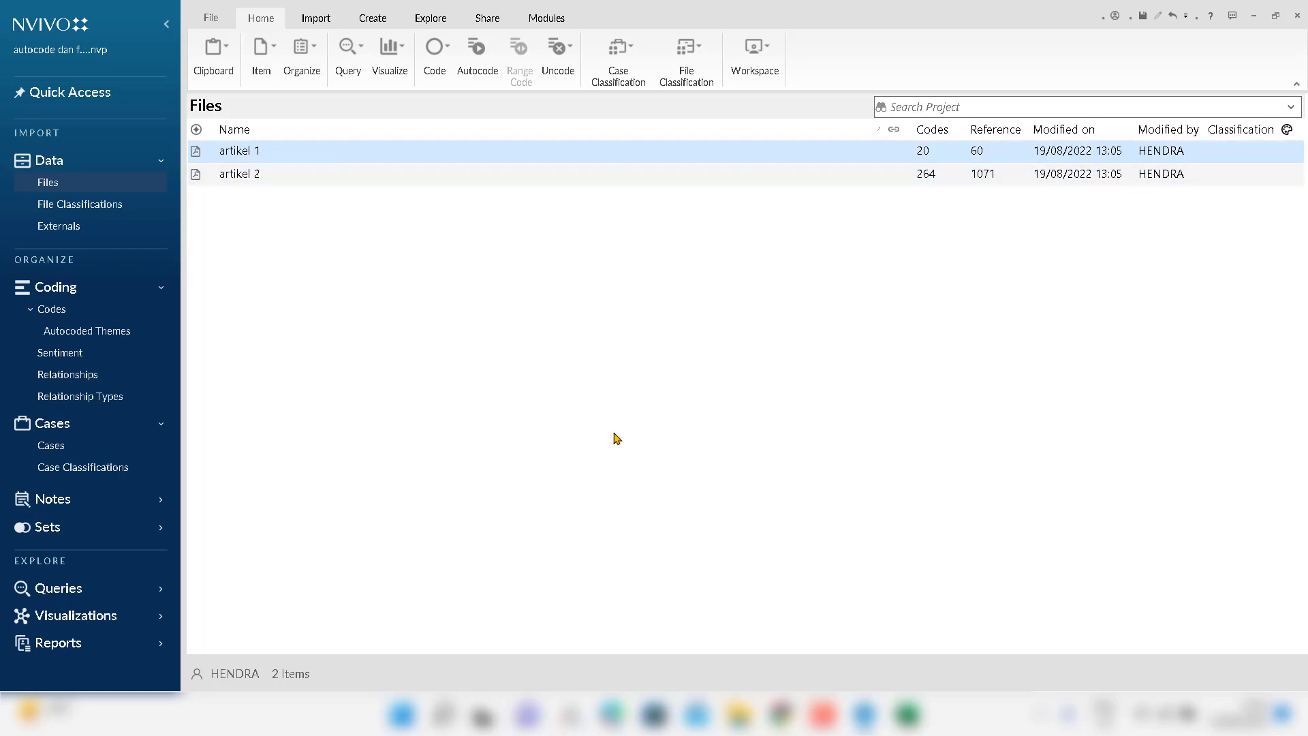
click(907, 715)
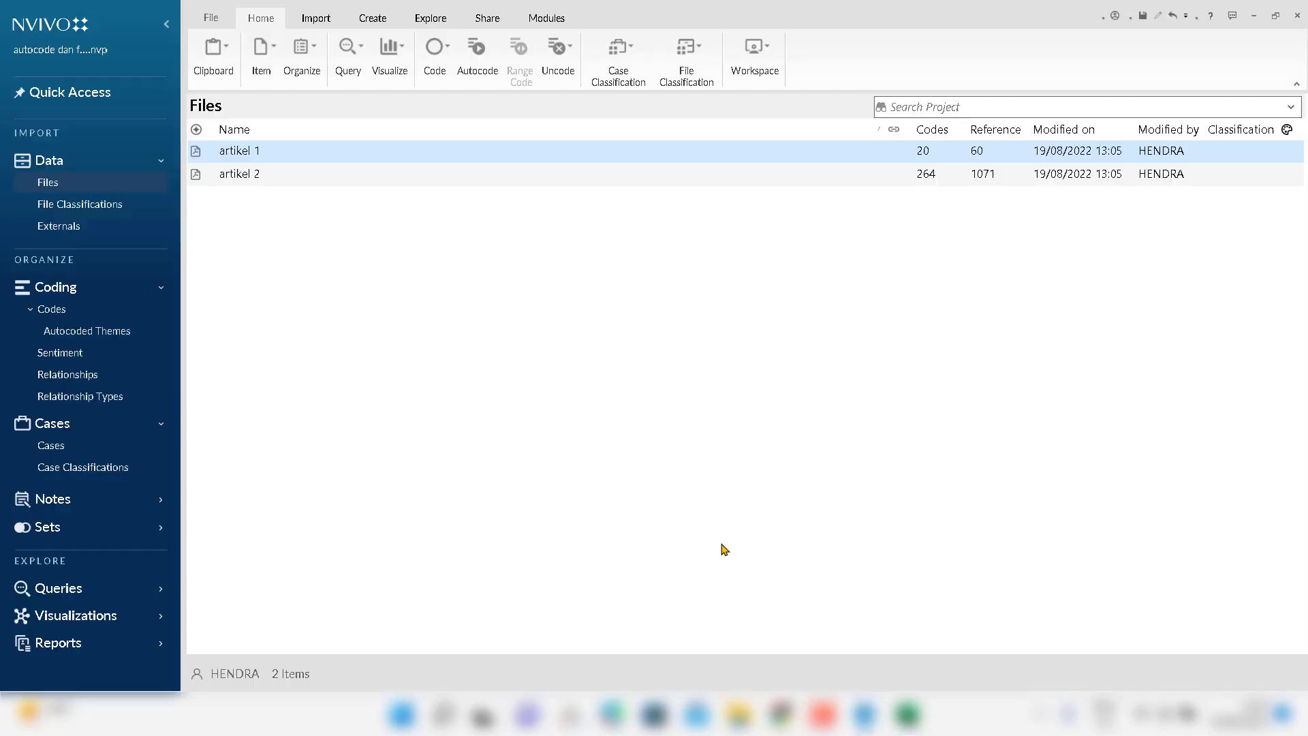
click(865, 719)
click(907, 716)
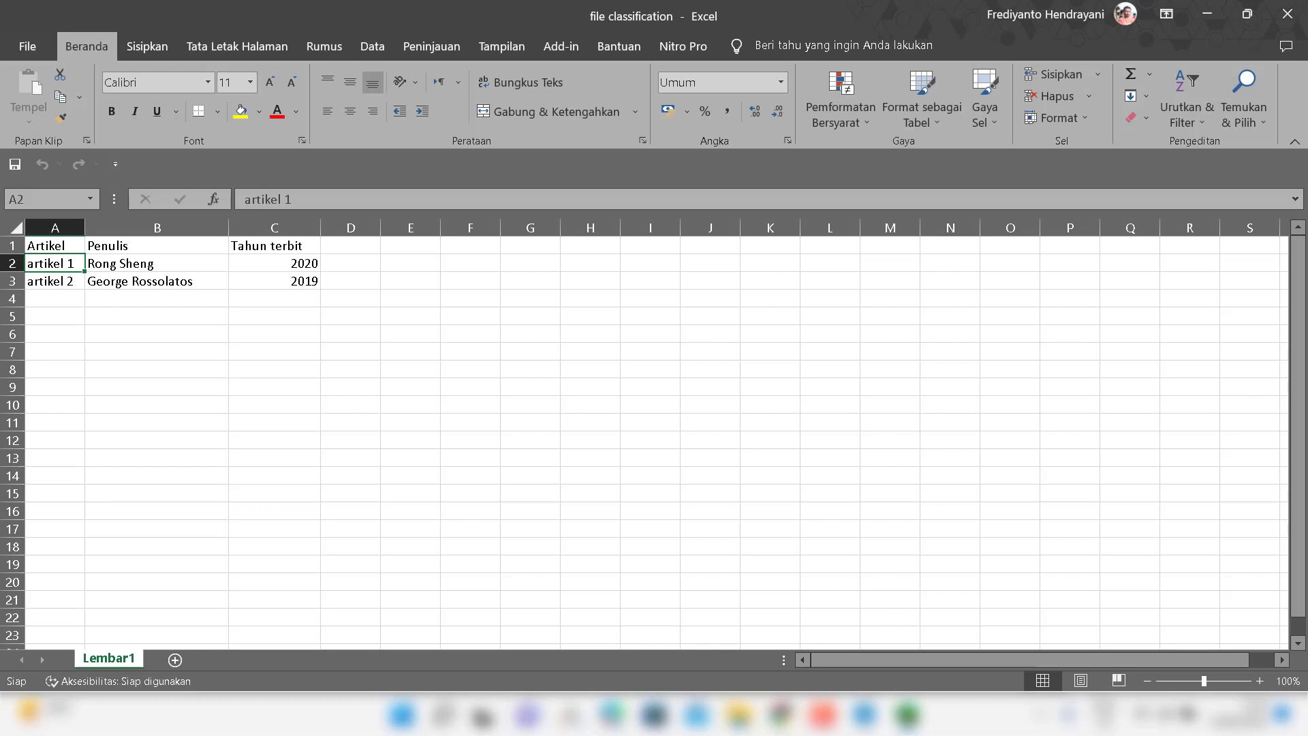
click(908, 716)
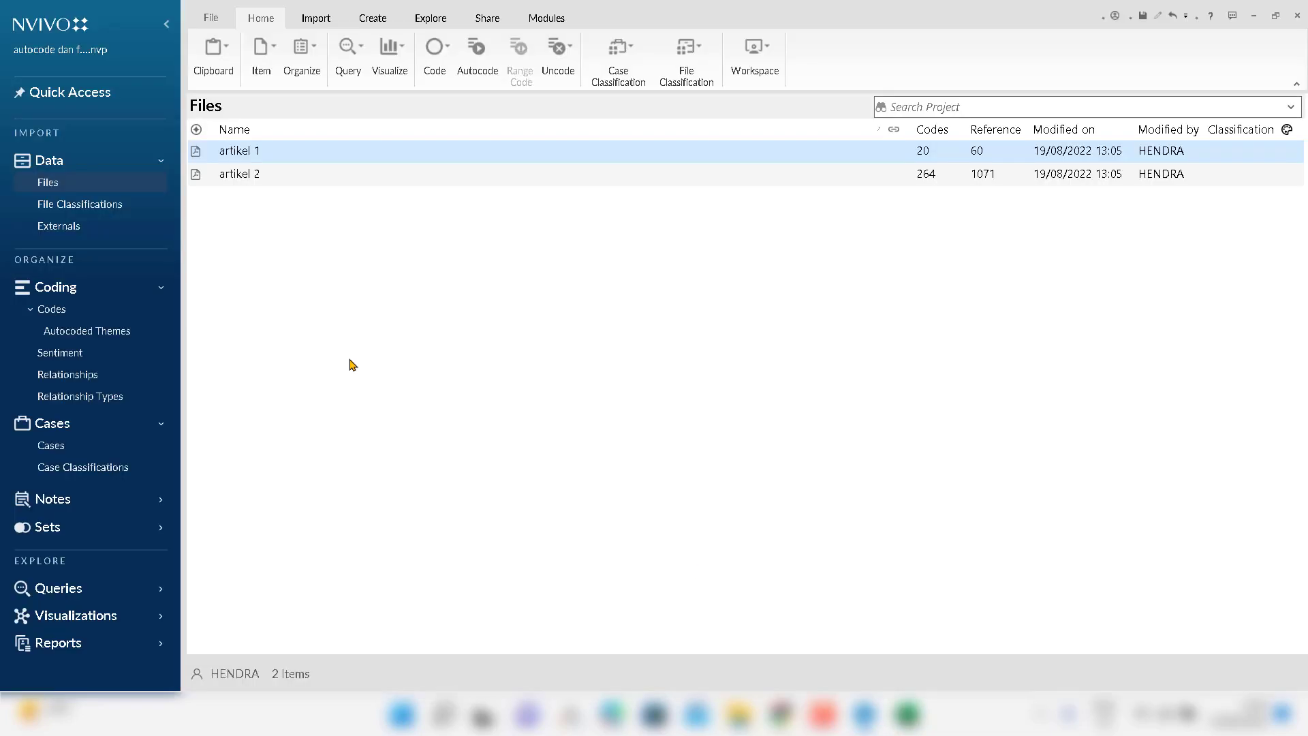
Open artikel 1 and artikel 2 in NVivo and check their authors against the Penulis column of the Excel workbook.
double_click(264, 158)
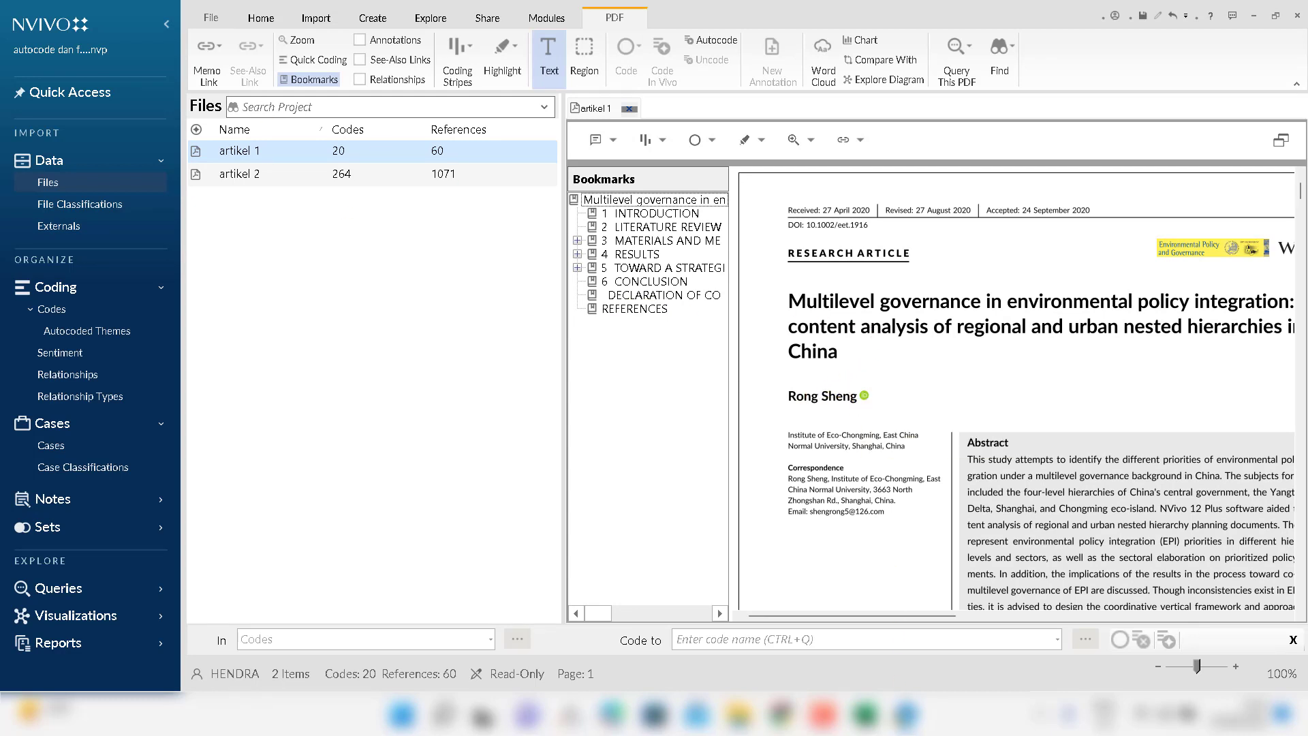
click(865, 714)
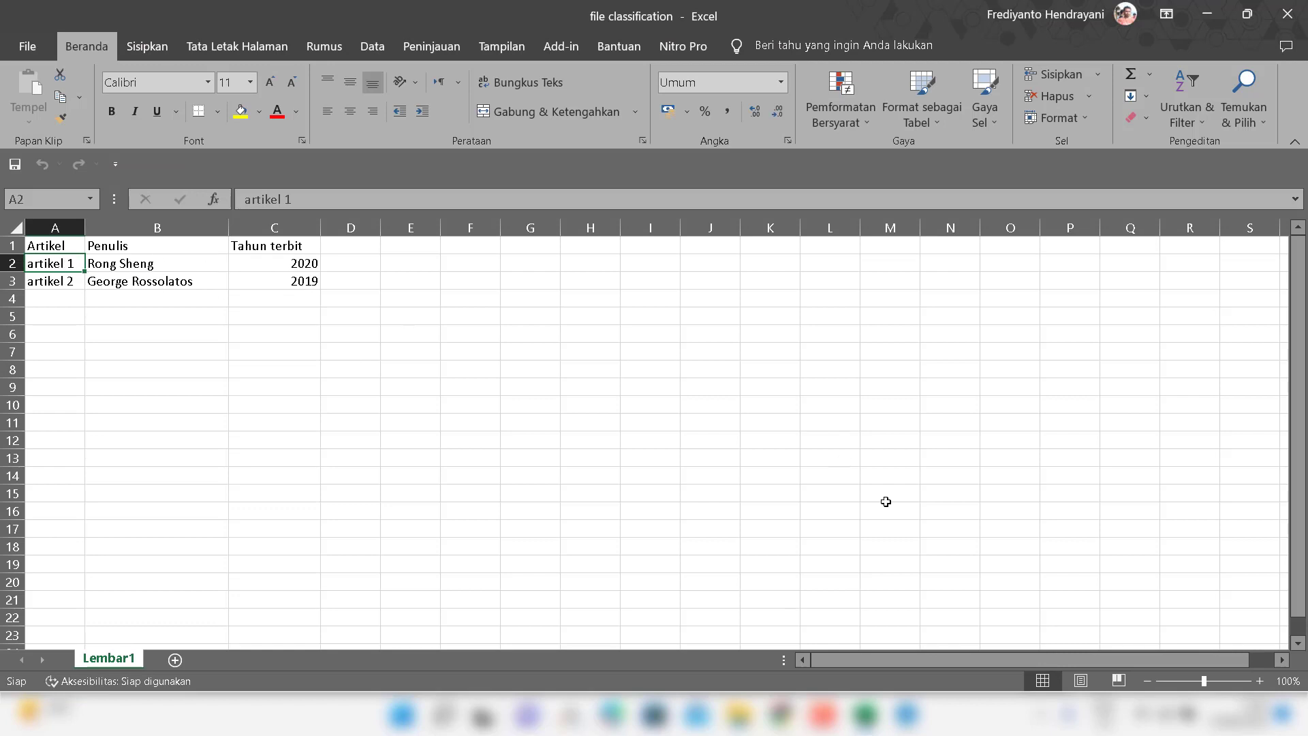
click(906, 714)
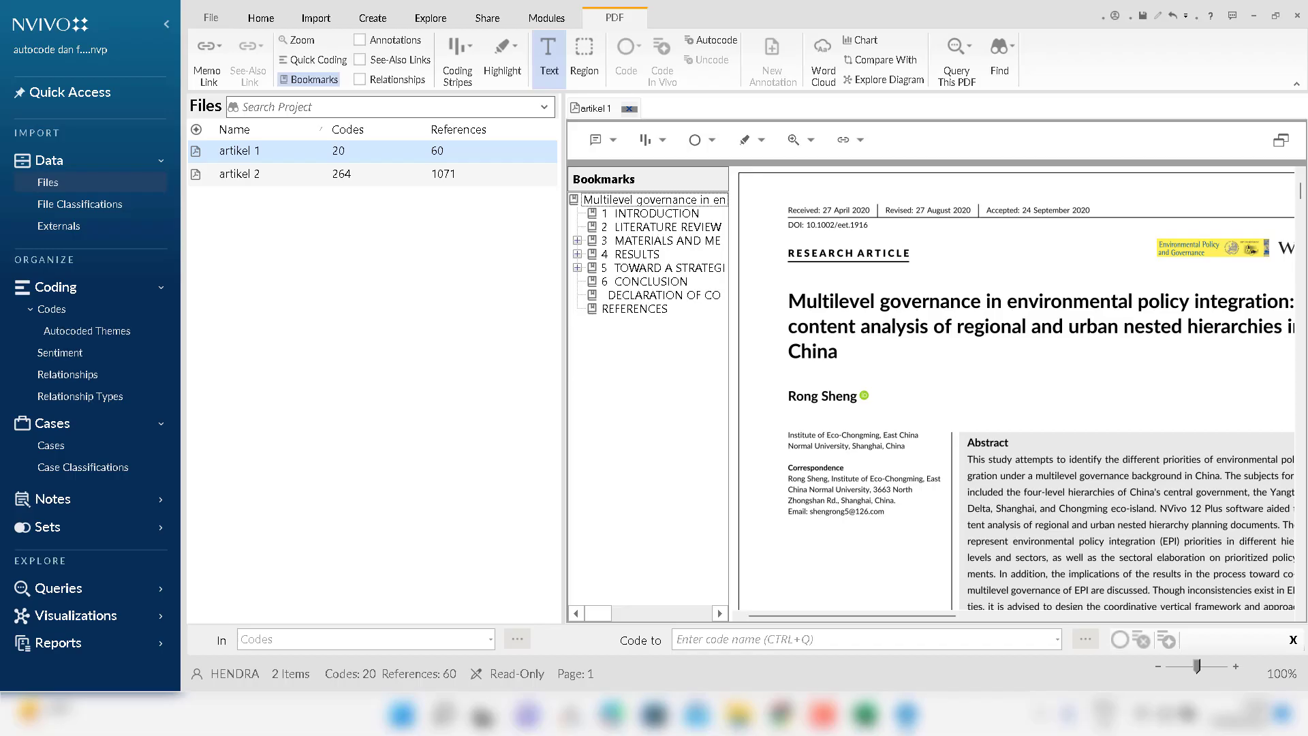
click(280, 183)
double_click(281, 182)
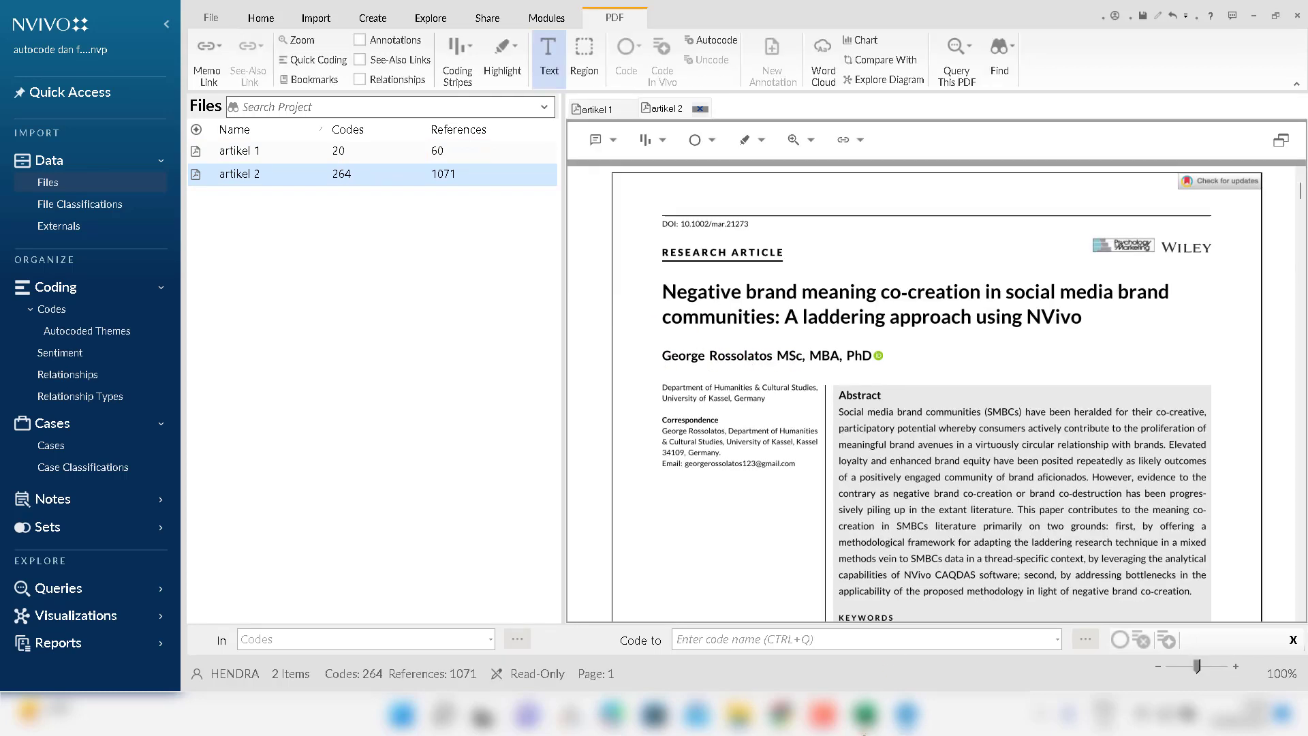
Close the file classification workbook in Excel, then close the open artikel 2 and artikel 1 documents in NVivo.
click(866, 714)
click(866, 714)
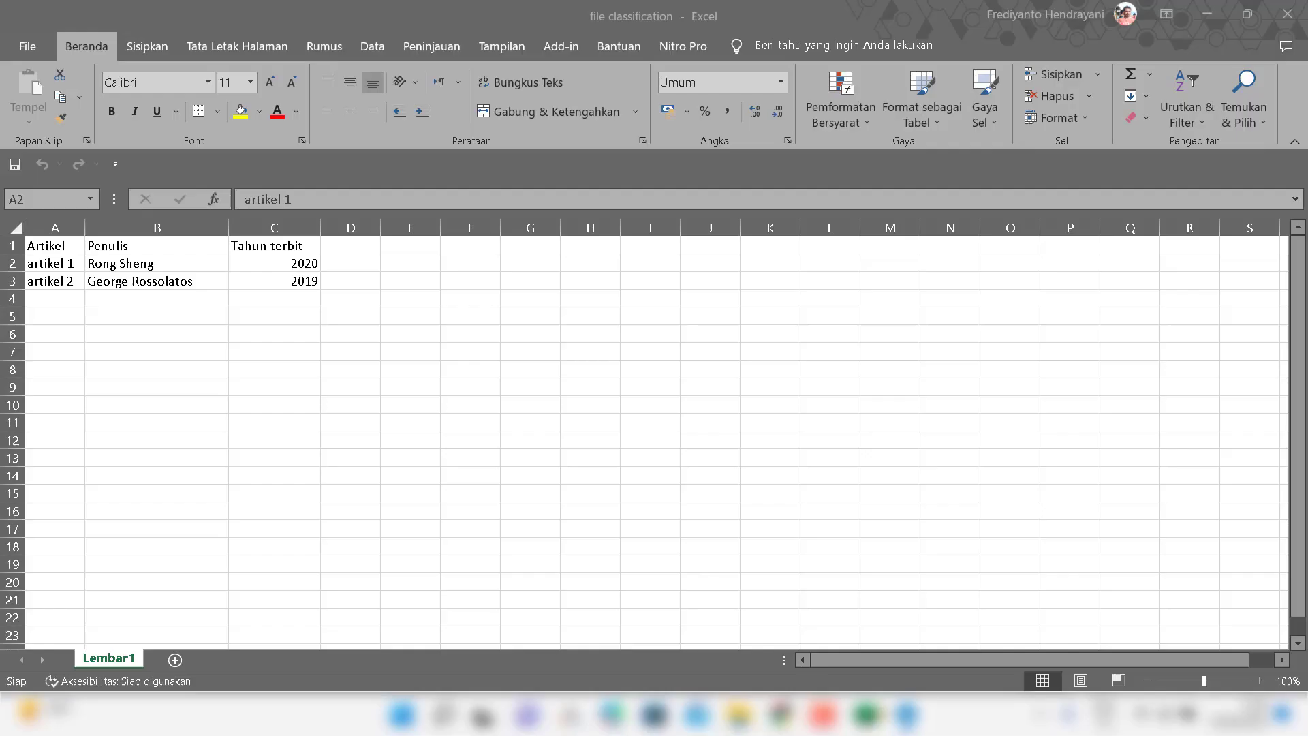
click(1287, 14)
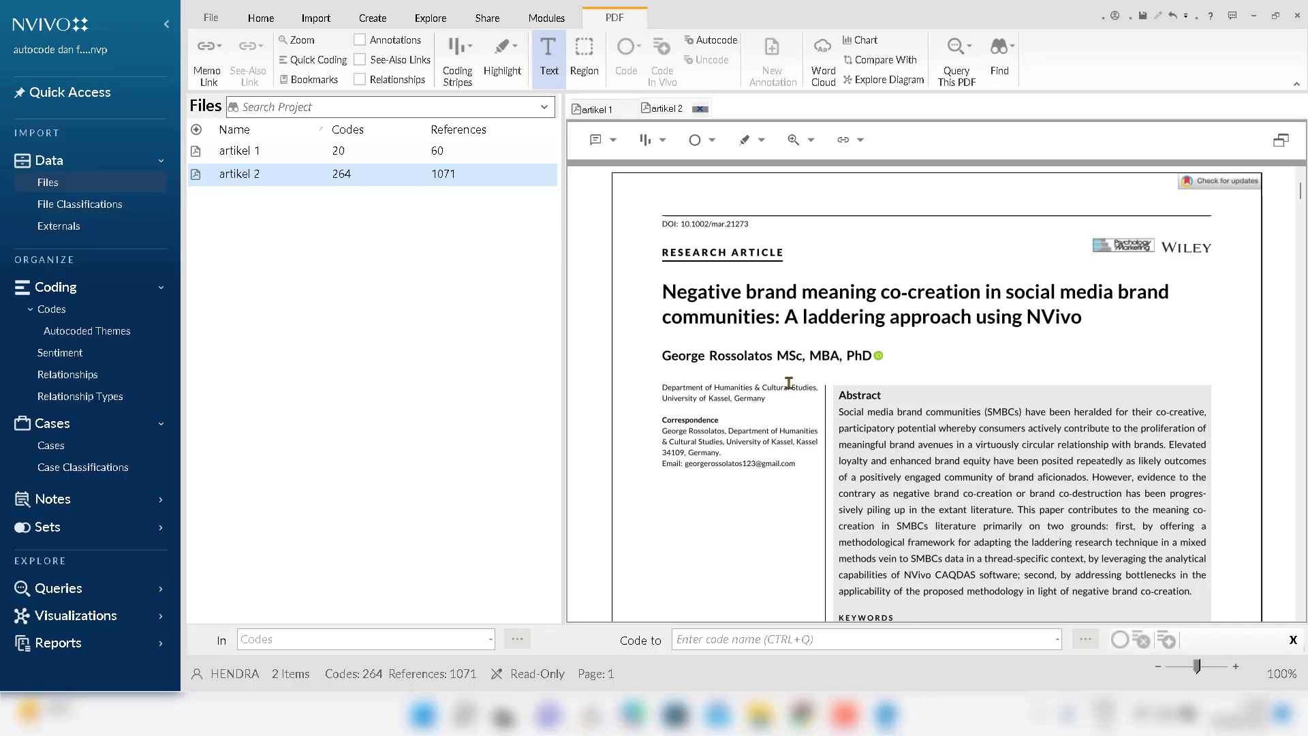
click(702, 111)
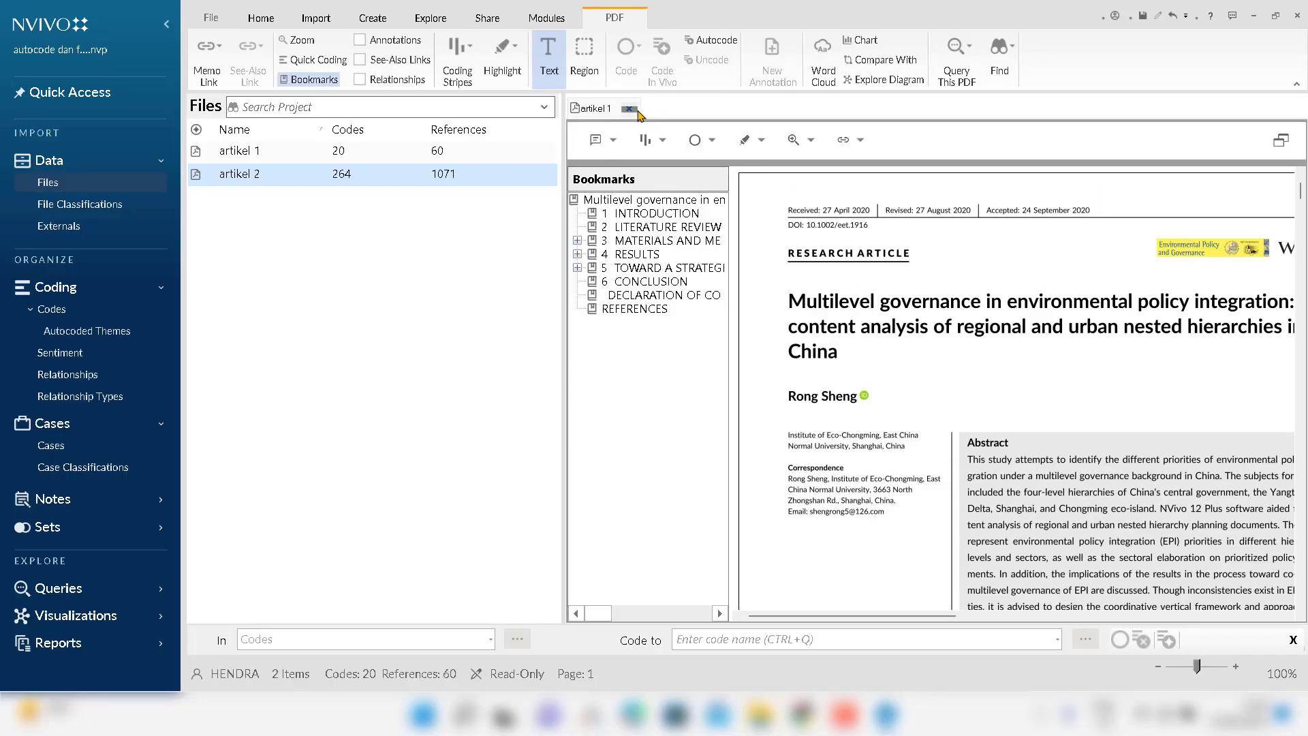
click(632, 110)
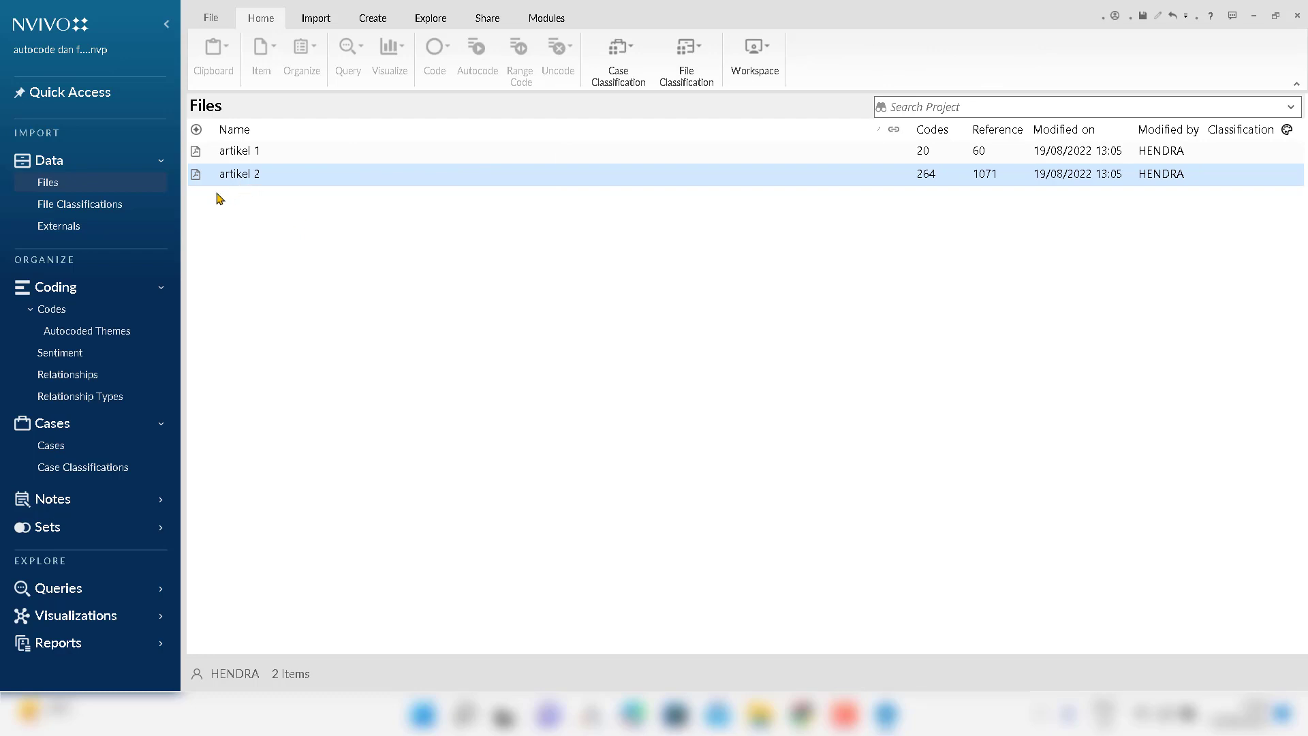
Start a classification sheet import in File Classifications and choose file classification.xlsx on the Desktop as the file to import.
click(87, 206)
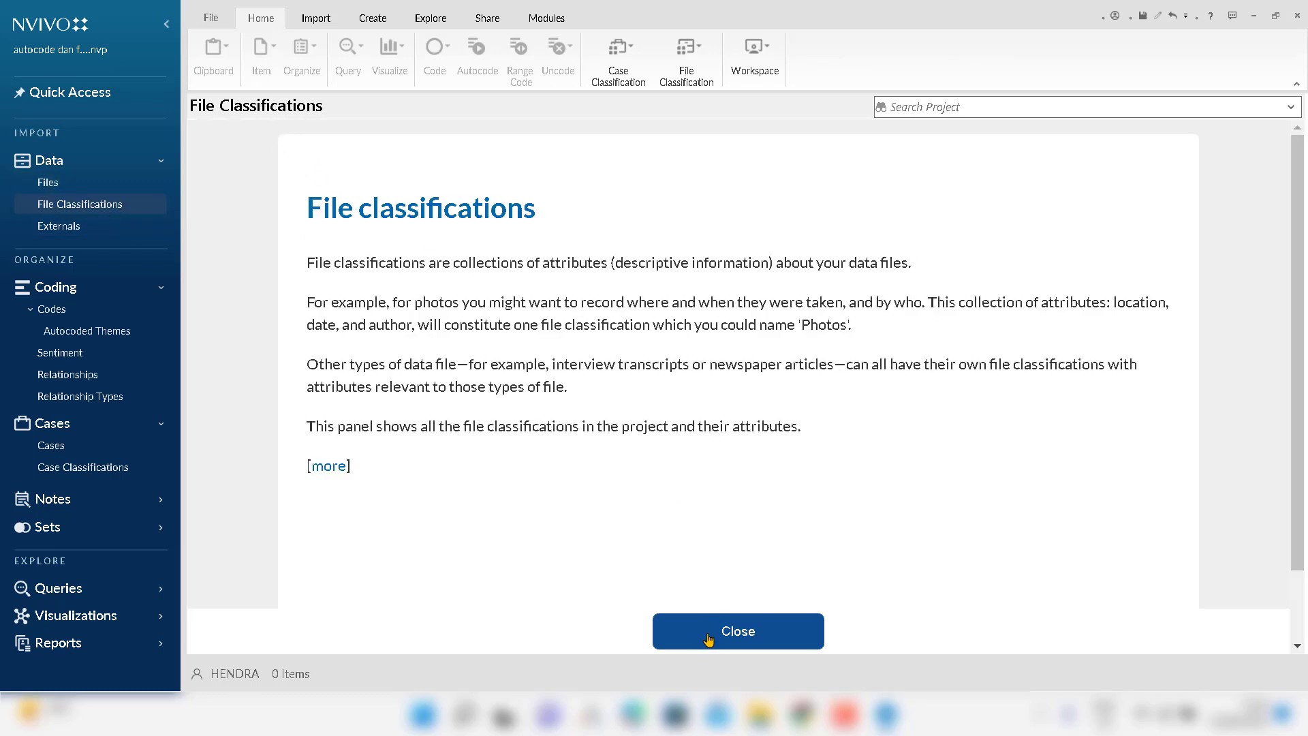
click(709, 639)
right_click(267, 166)
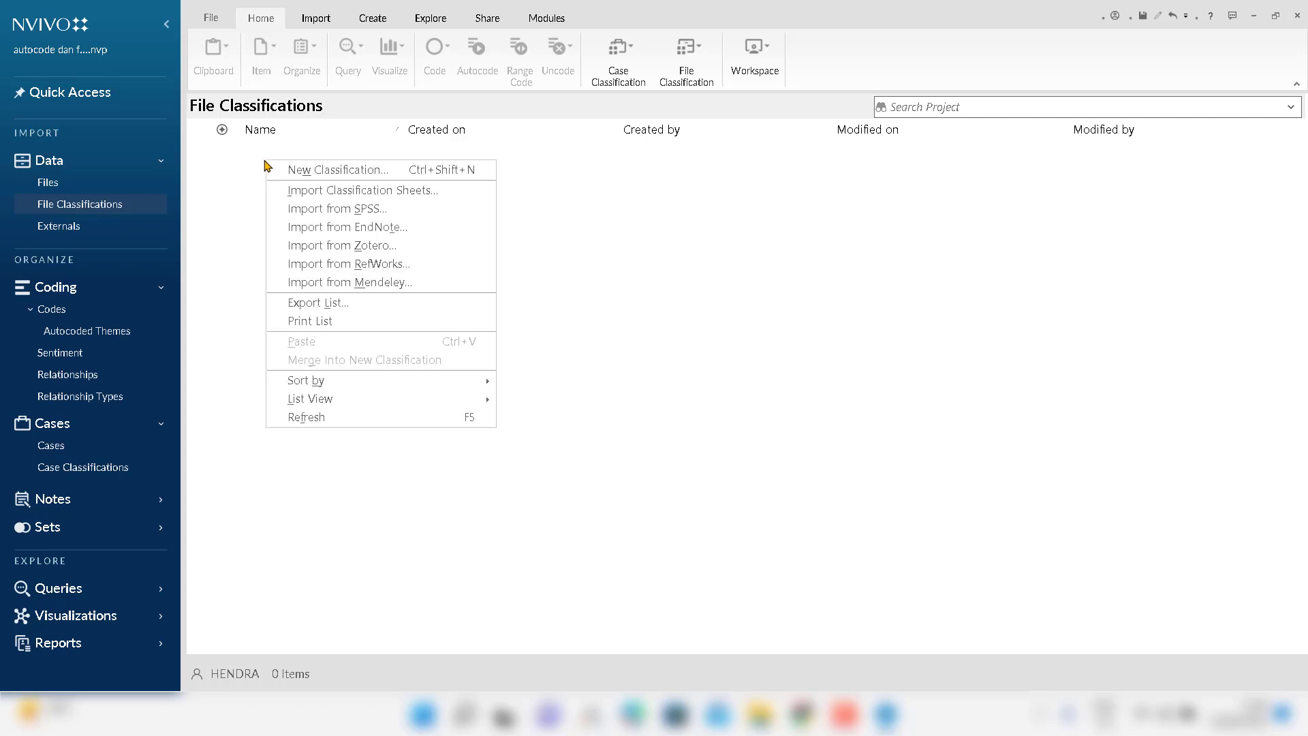
click(316, 192)
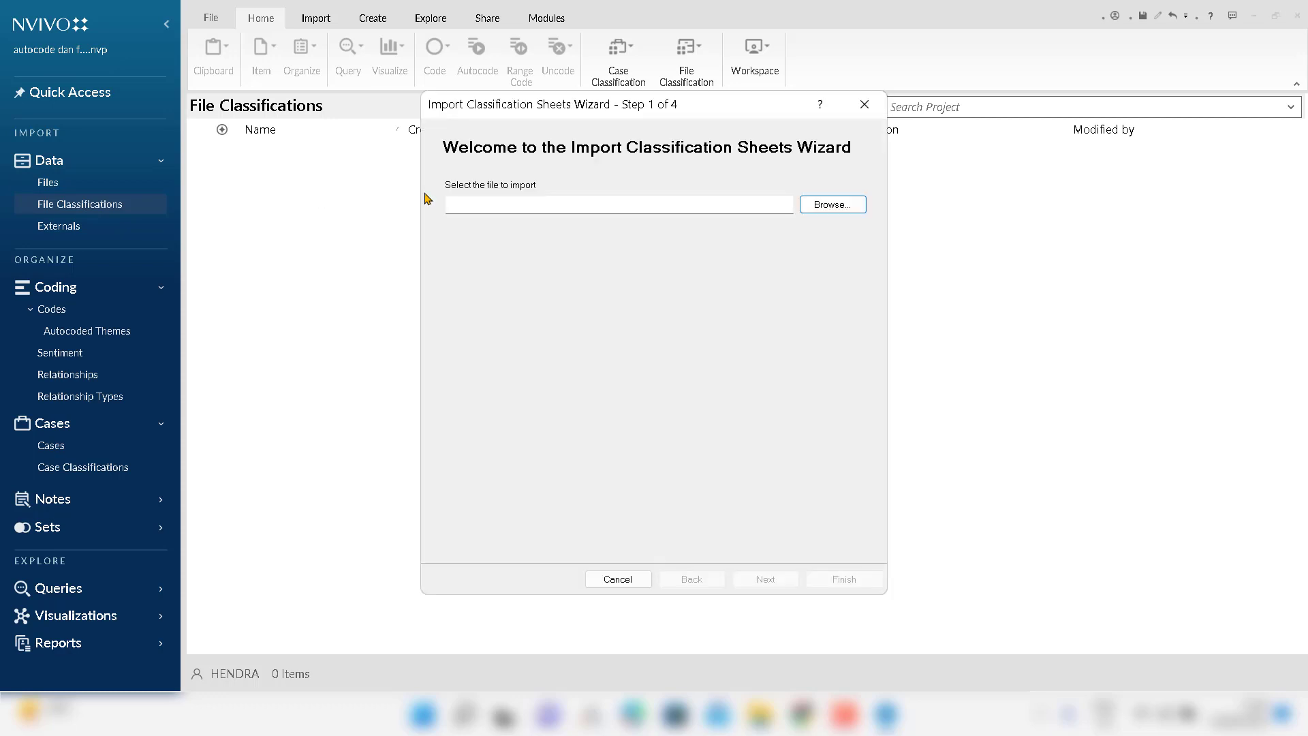
click(828, 208)
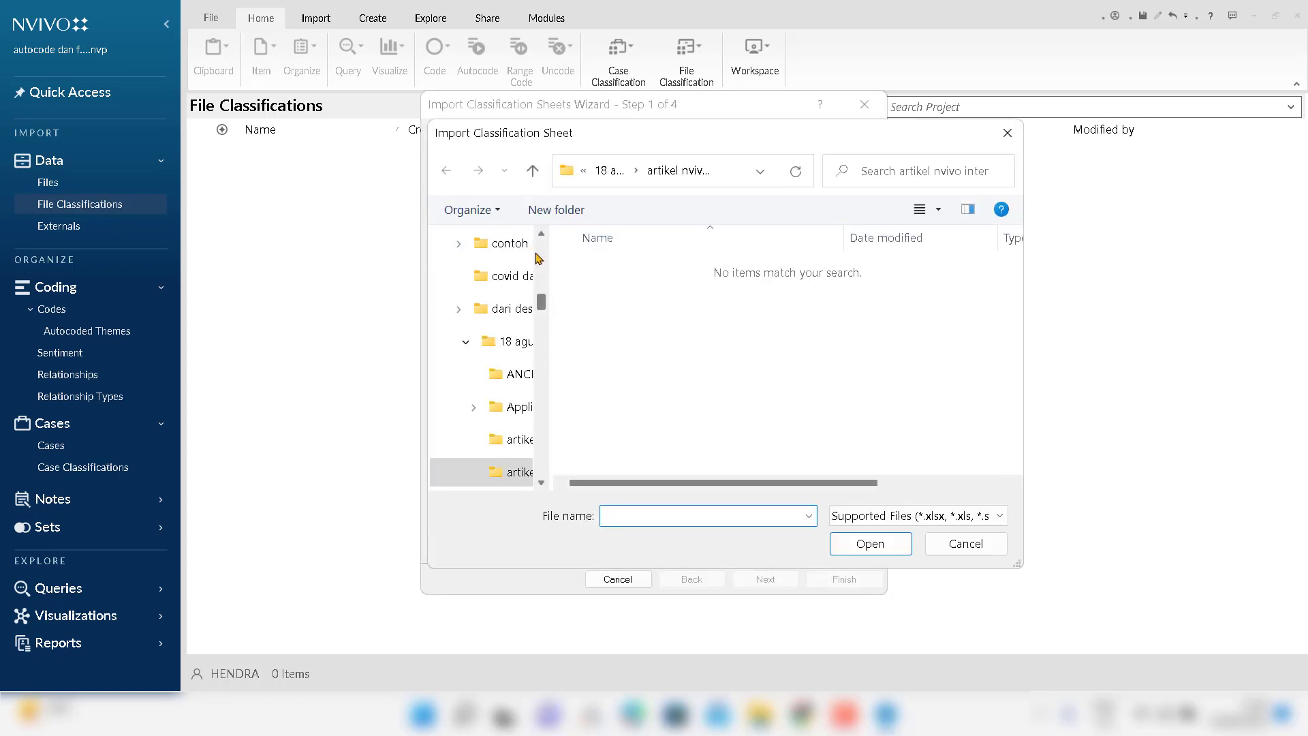
scroll(538, 257, up, 6)
scroll(538, 254, up, 3)
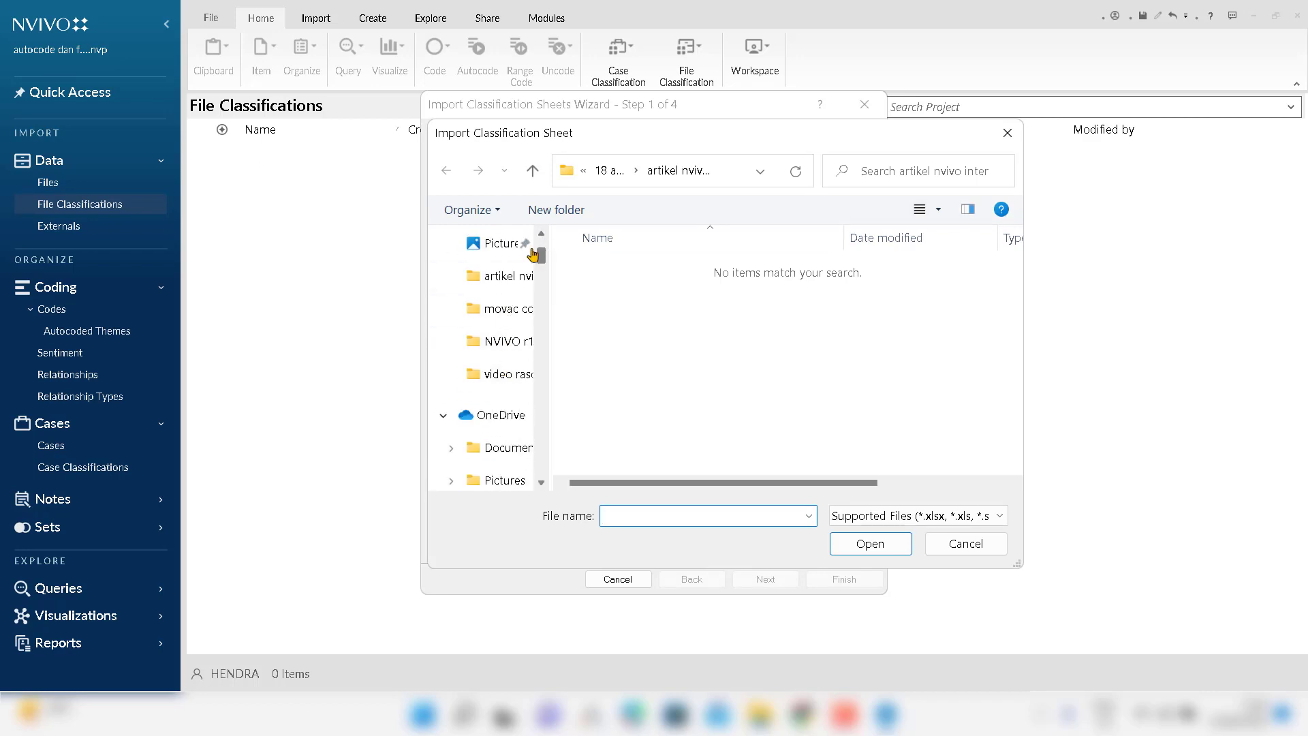
scroll(539, 243, up, 1)
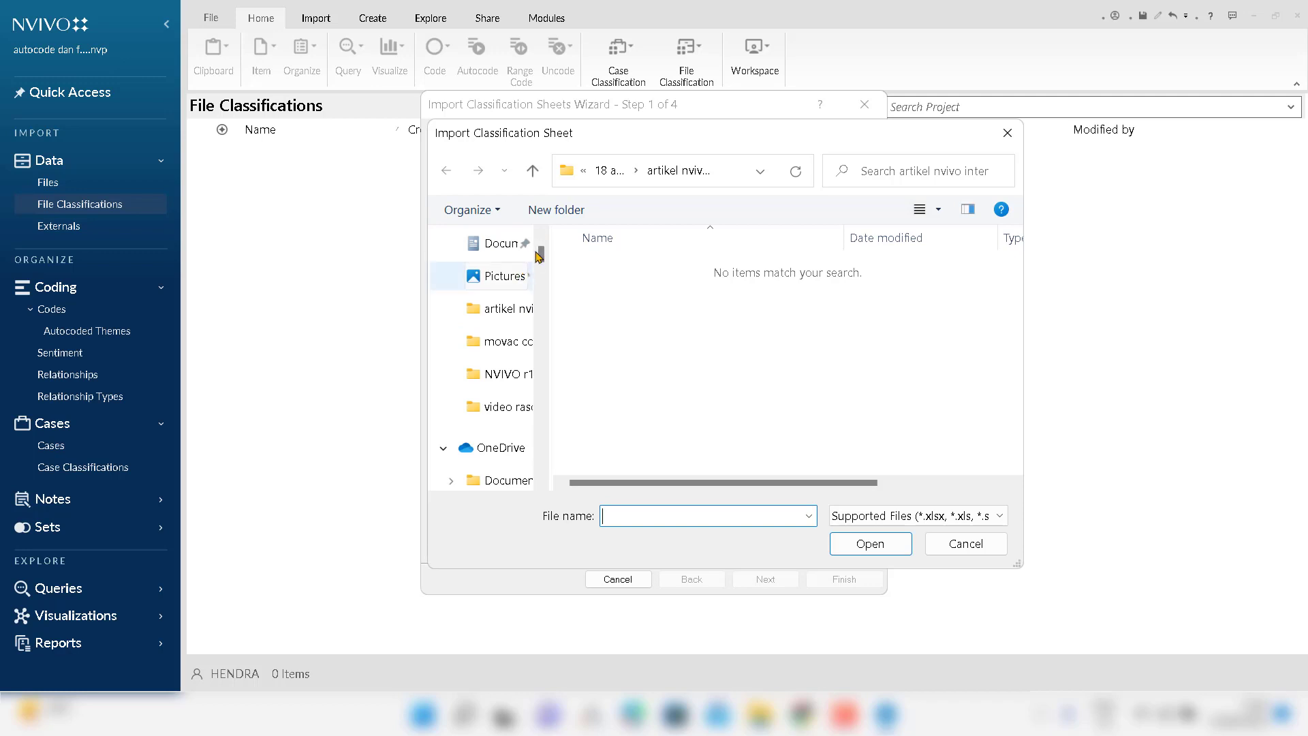
scroll(539, 251, up, 3)
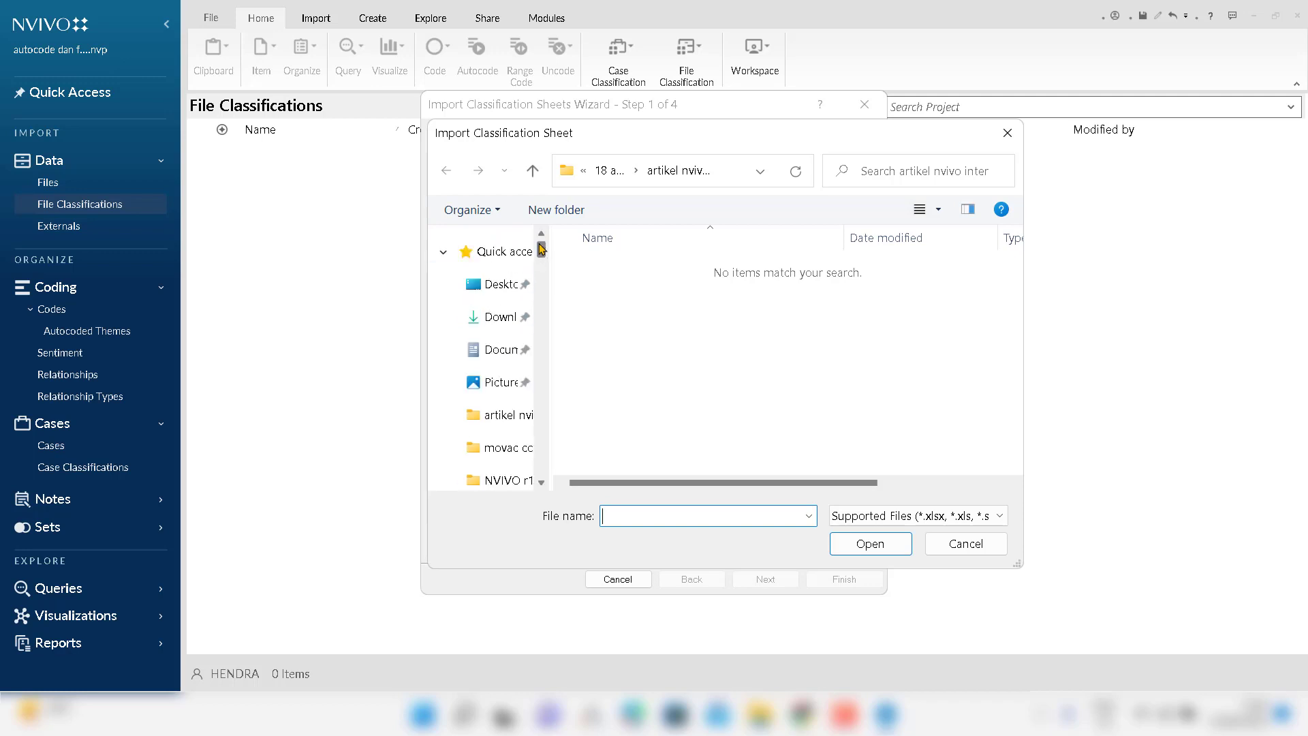
click(505, 279)
click(954, 314)
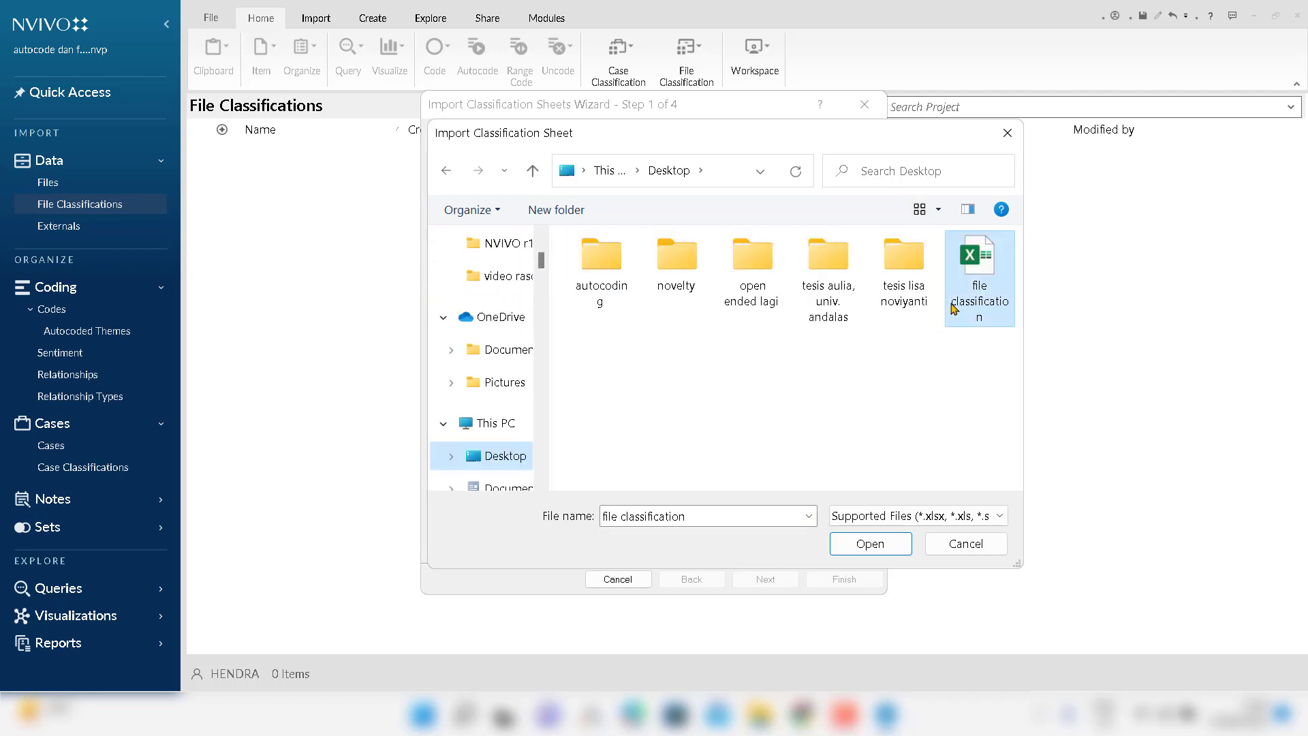
click(864, 544)
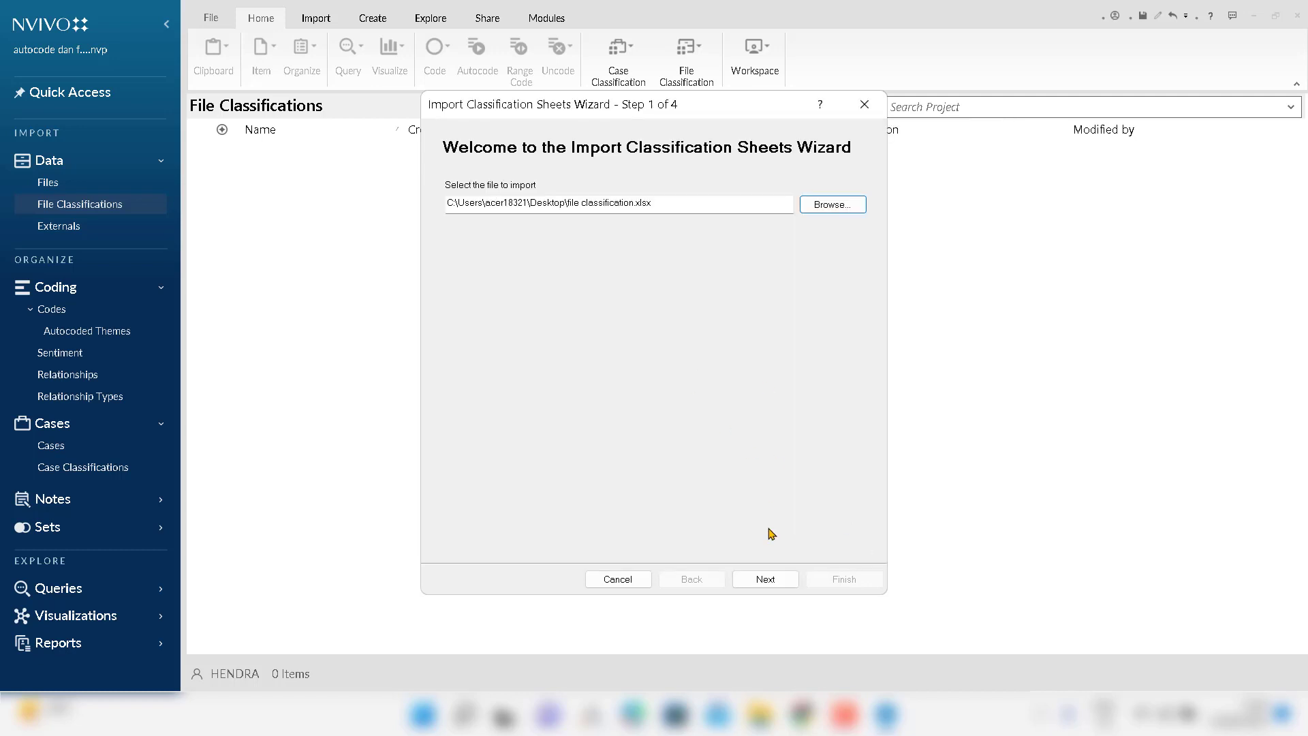
Import the sheet as a File Classification, with files represented as names and located in the project's Files folder.
click(766, 579)
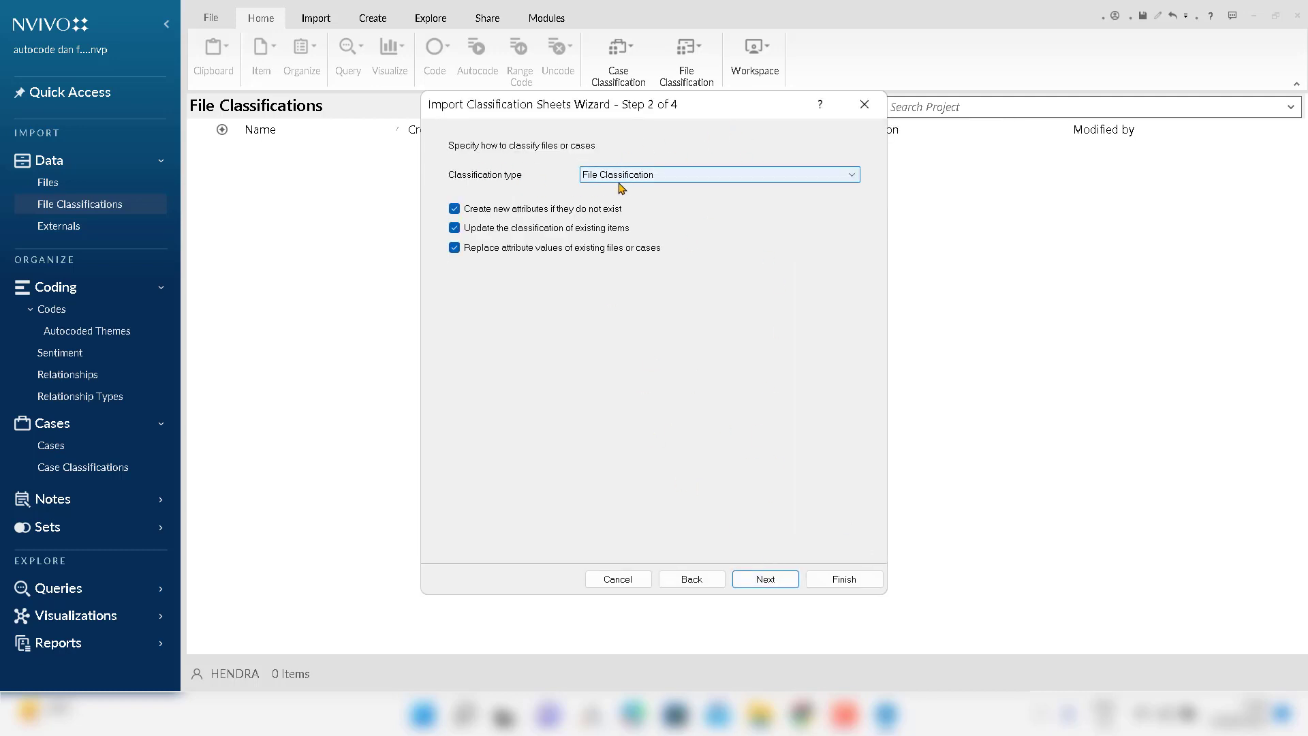
click(766, 580)
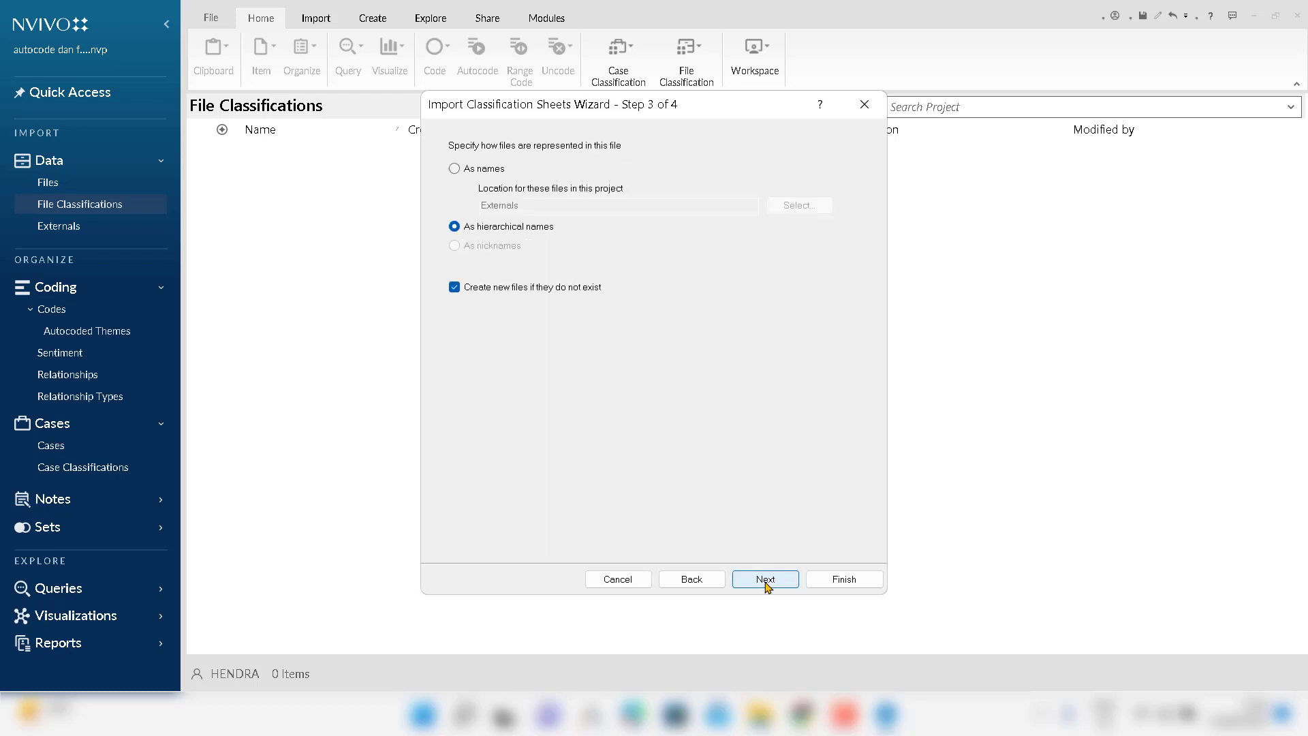
click(454, 170)
click(796, 208)
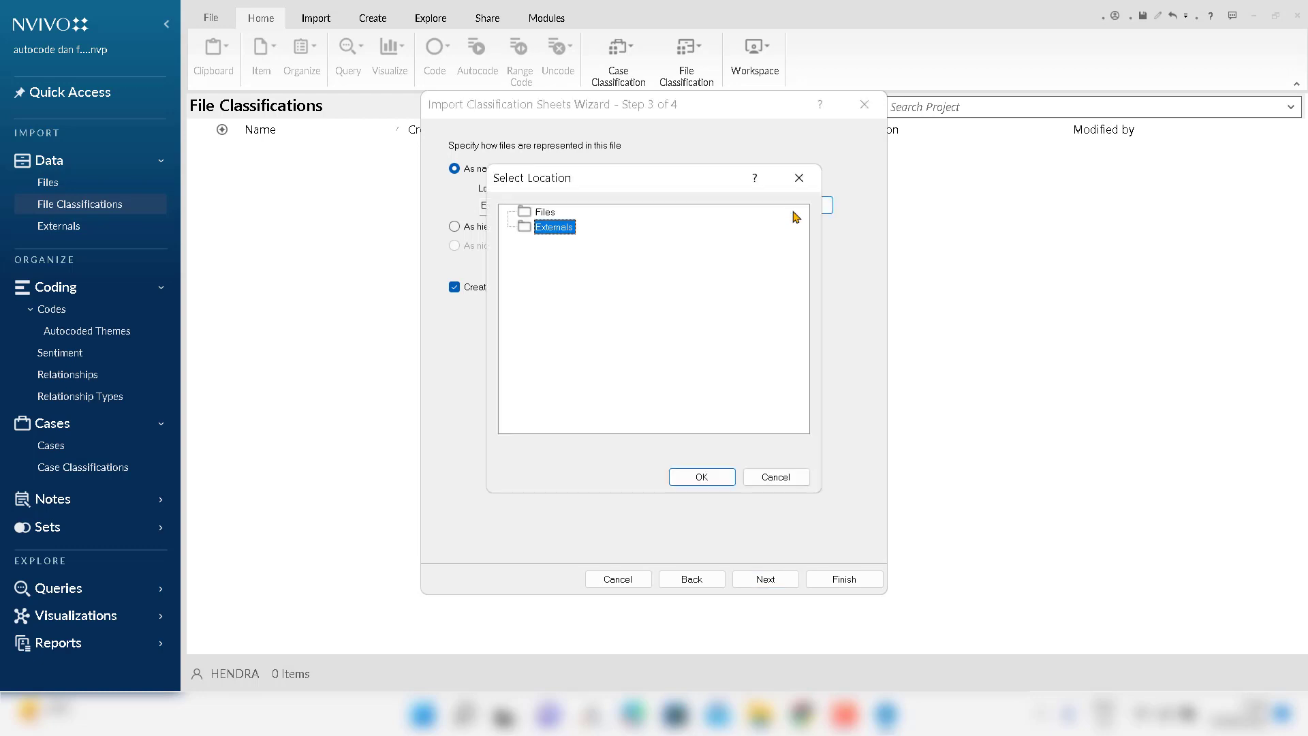
click(545, 214)
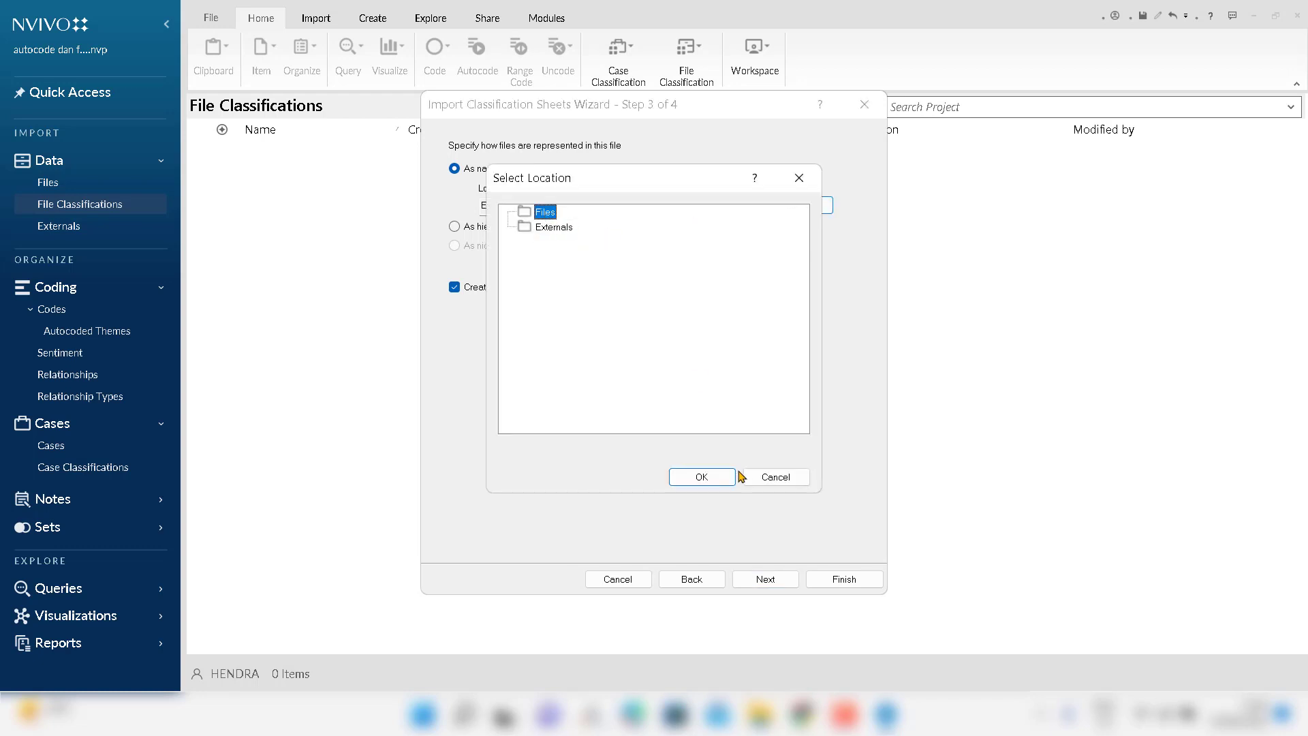
click(727, 479)
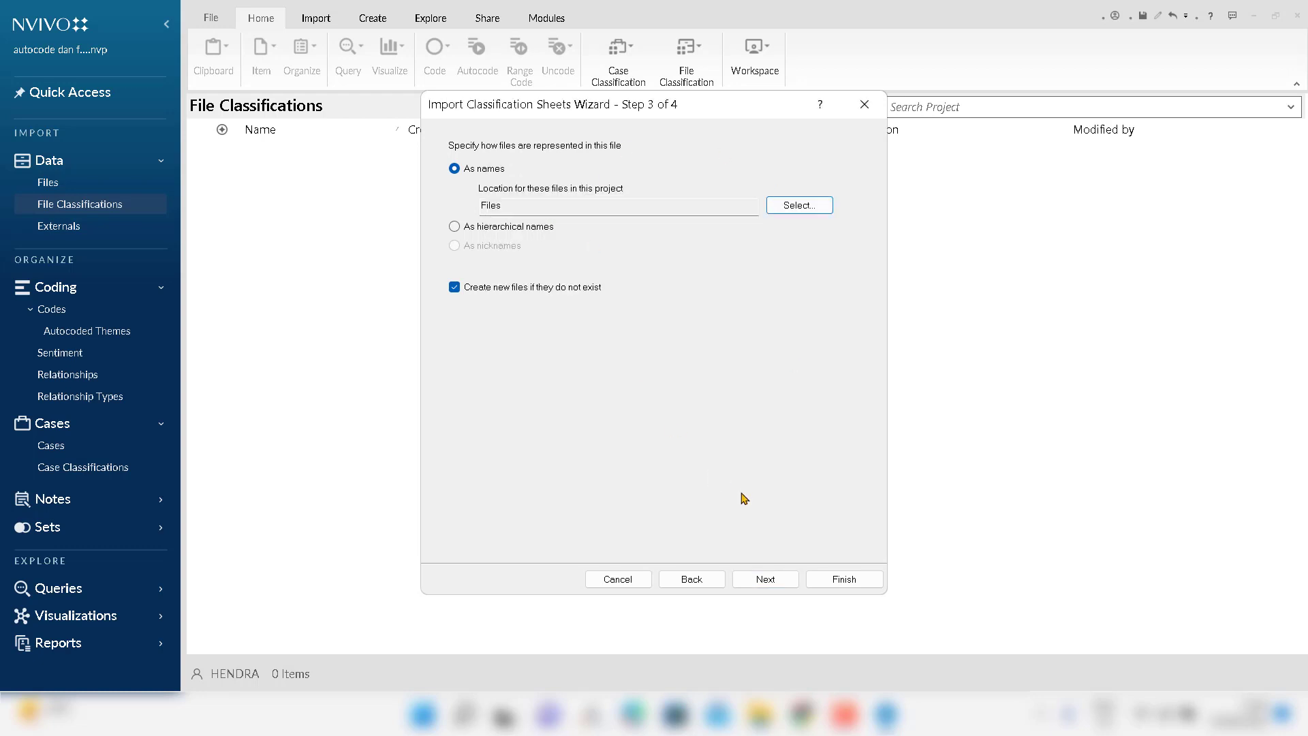
click(765, 581)
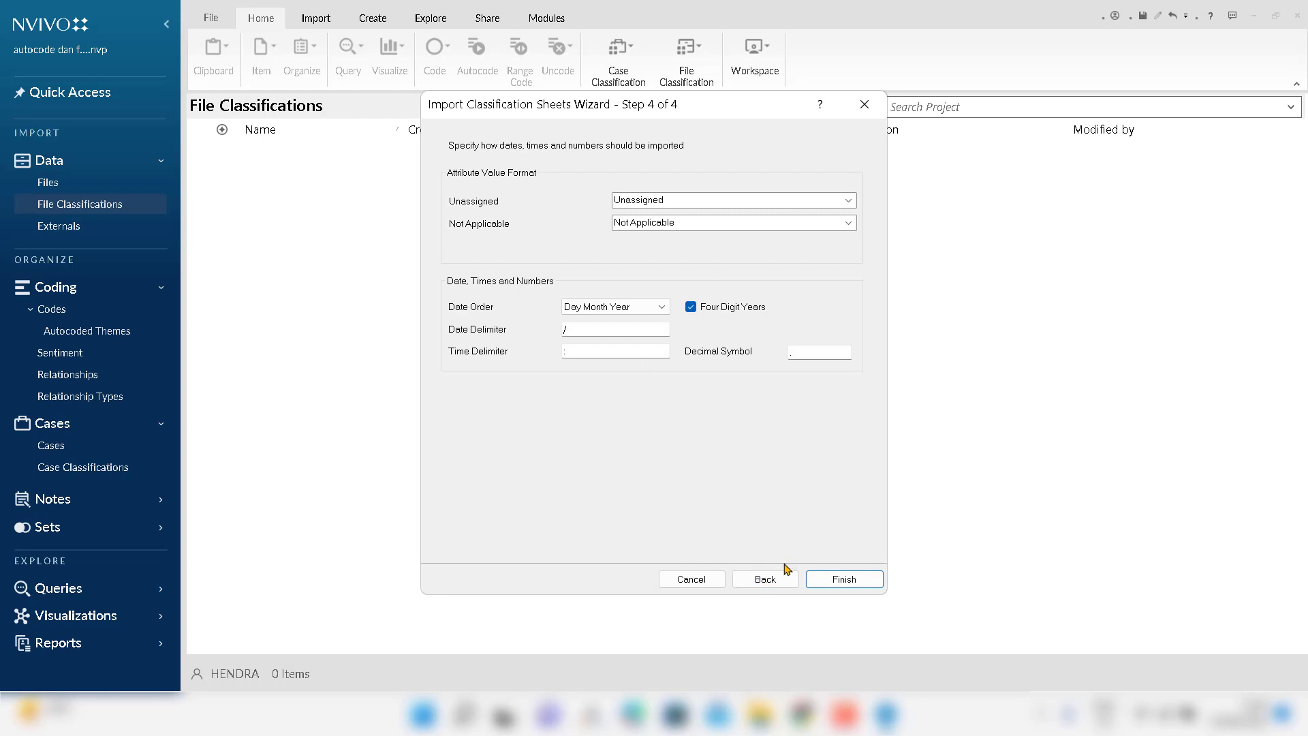
click(838, 581)
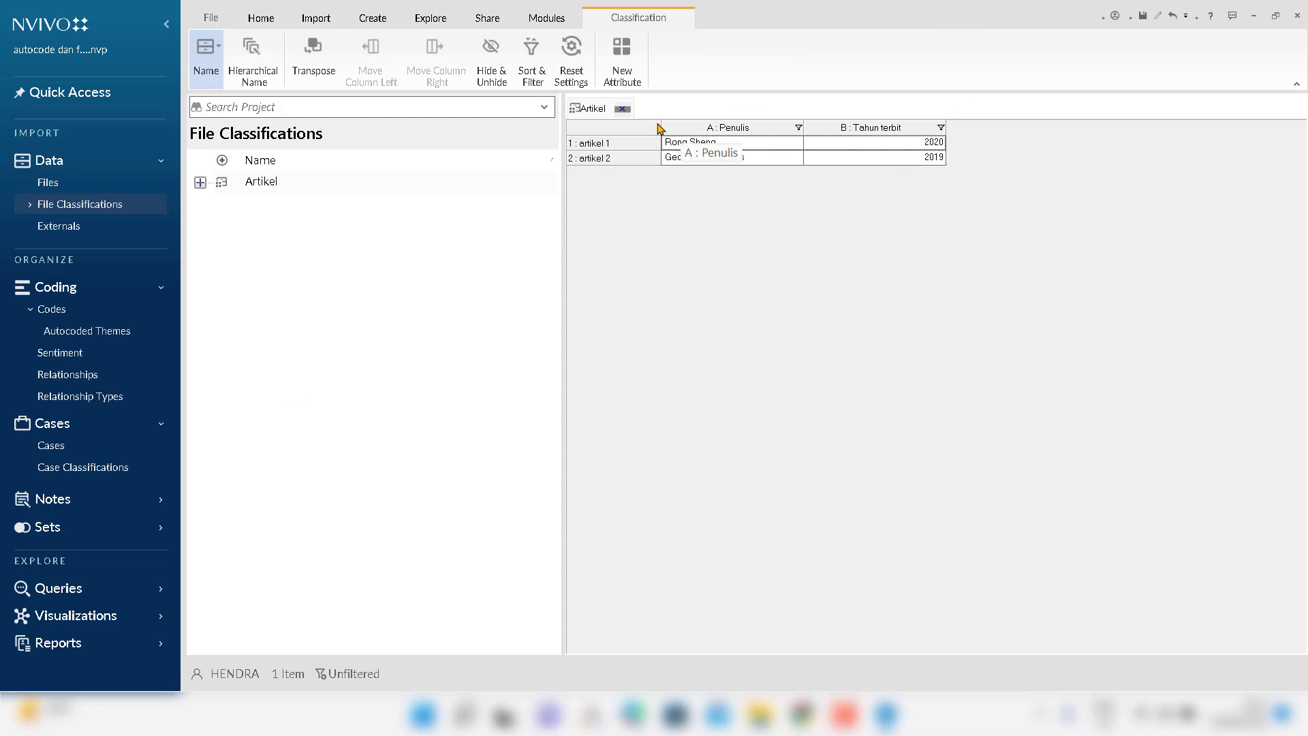
Close the imported sheet and check the Artikel classification's attributes and their values for artikel 1 and artikel 2.
click(622, 109)
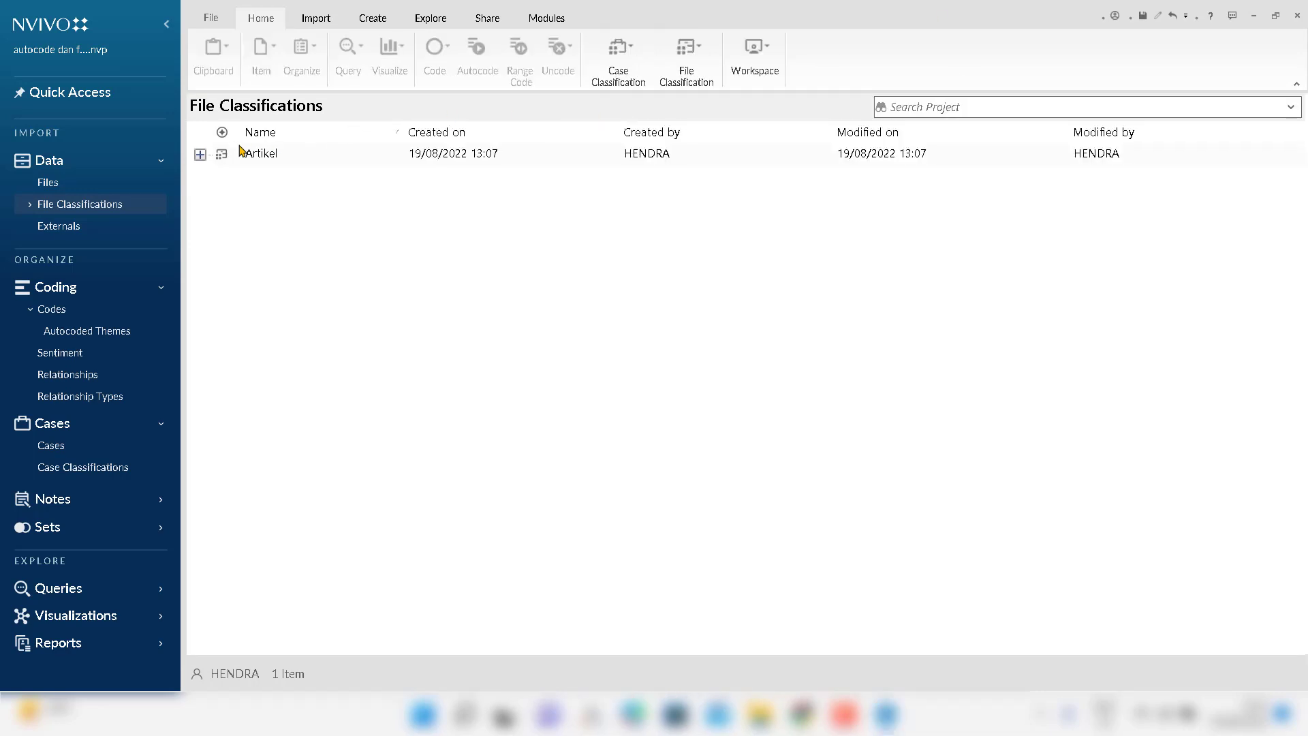
click(199, 155)
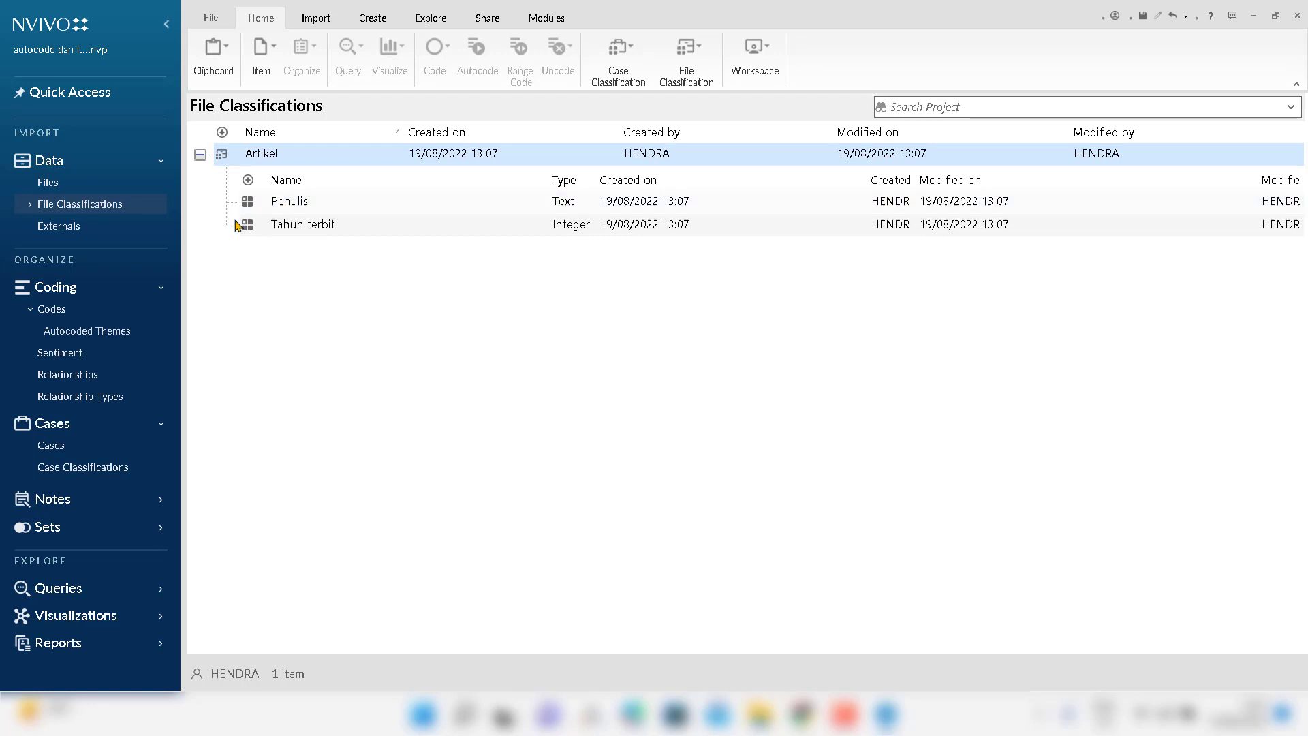
click(31, 204)
click(56, 226)
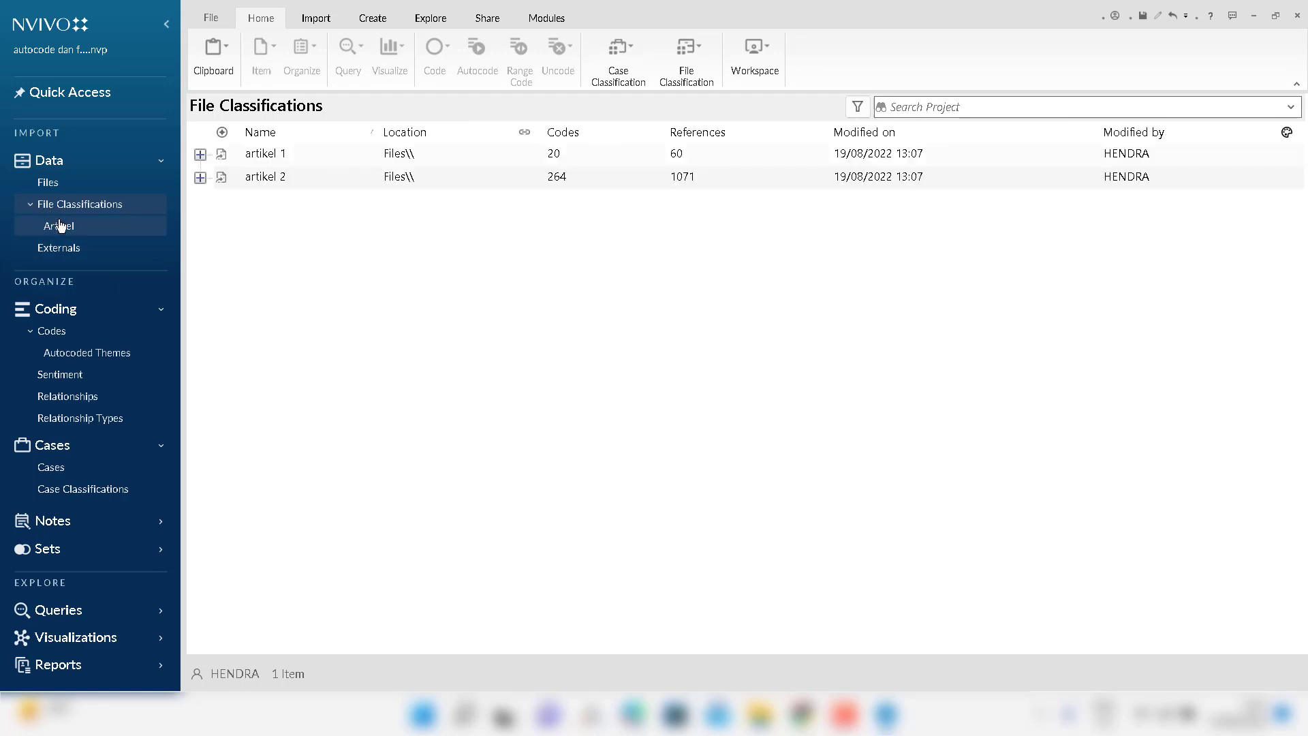
click(203, 160)
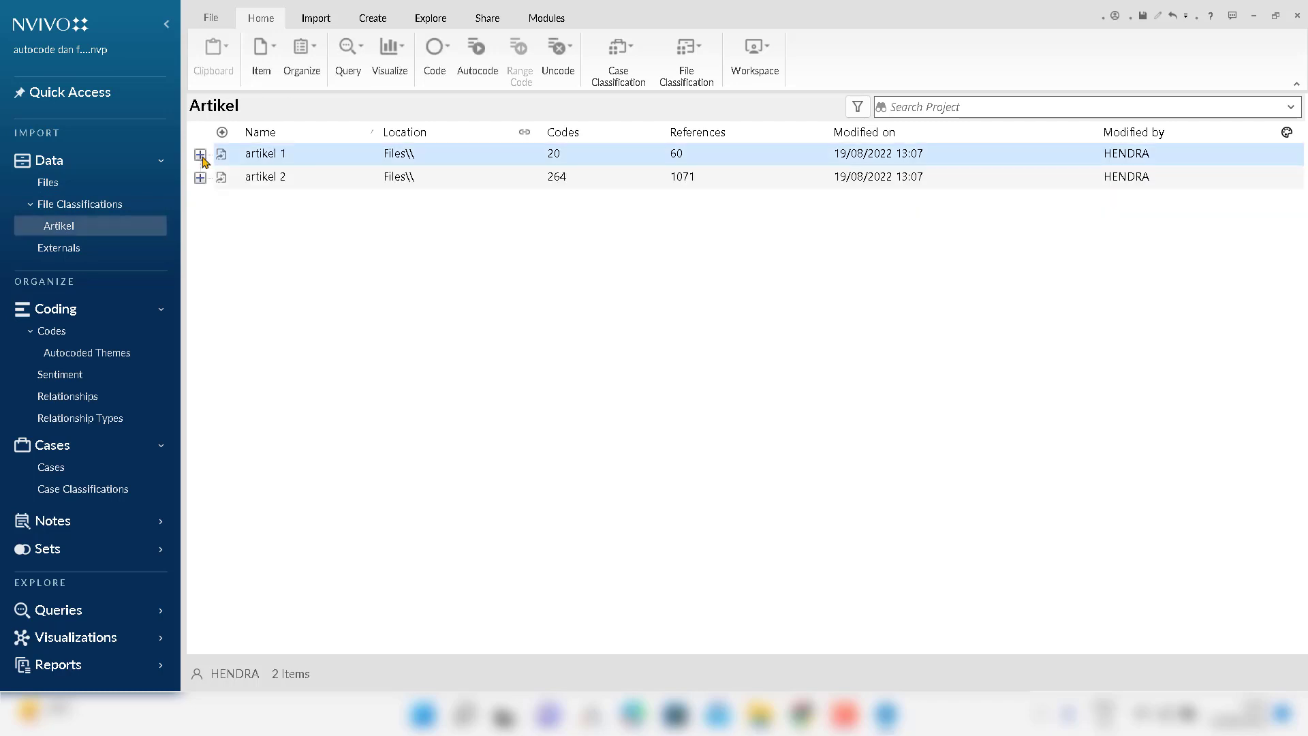
click(202, 157)
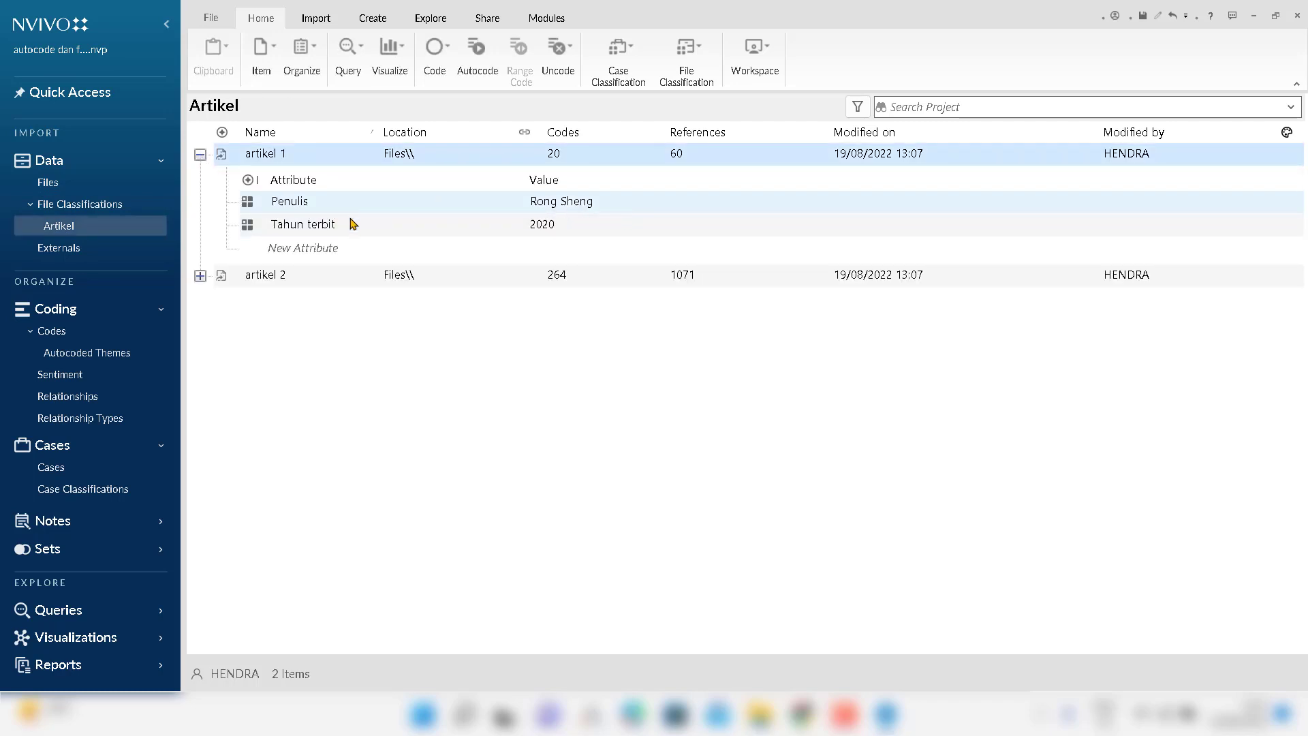
click(200, 276)
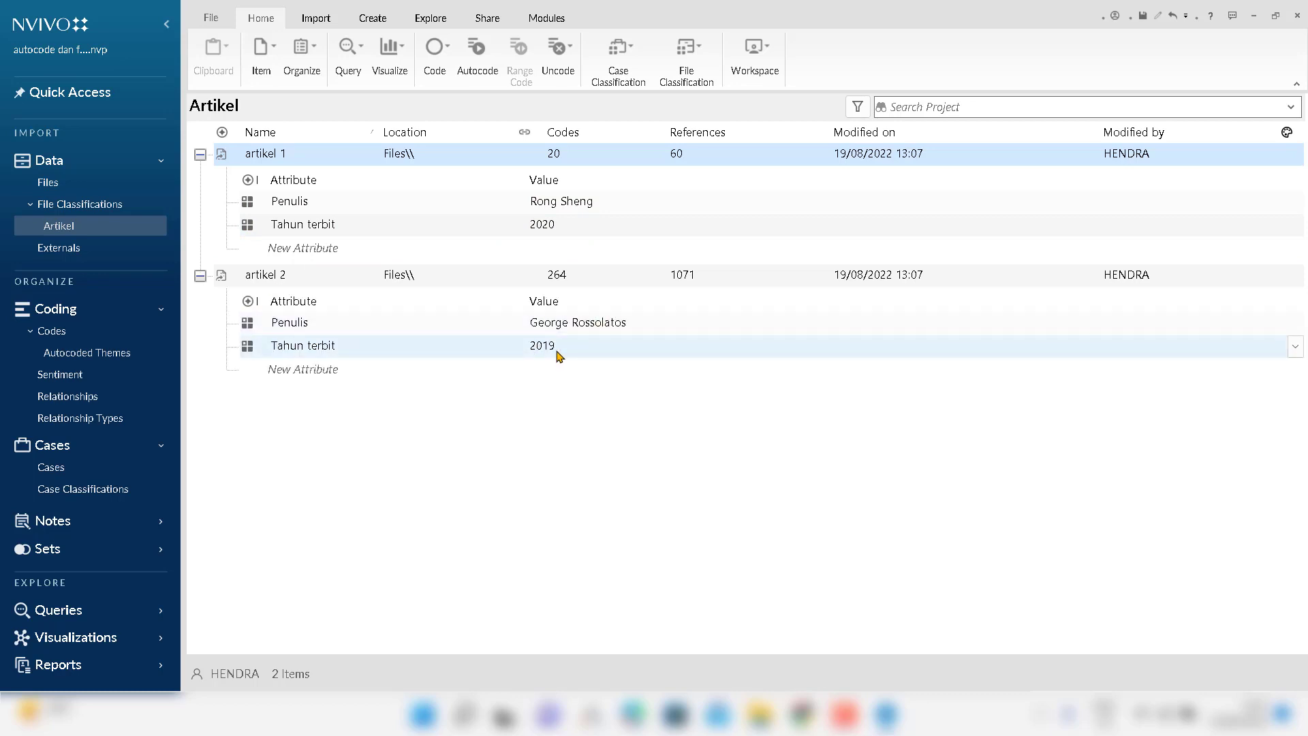
Review the File Classifications overview and the Artikel classification again, and collapse the File Classifications branch.
click(76, 204)
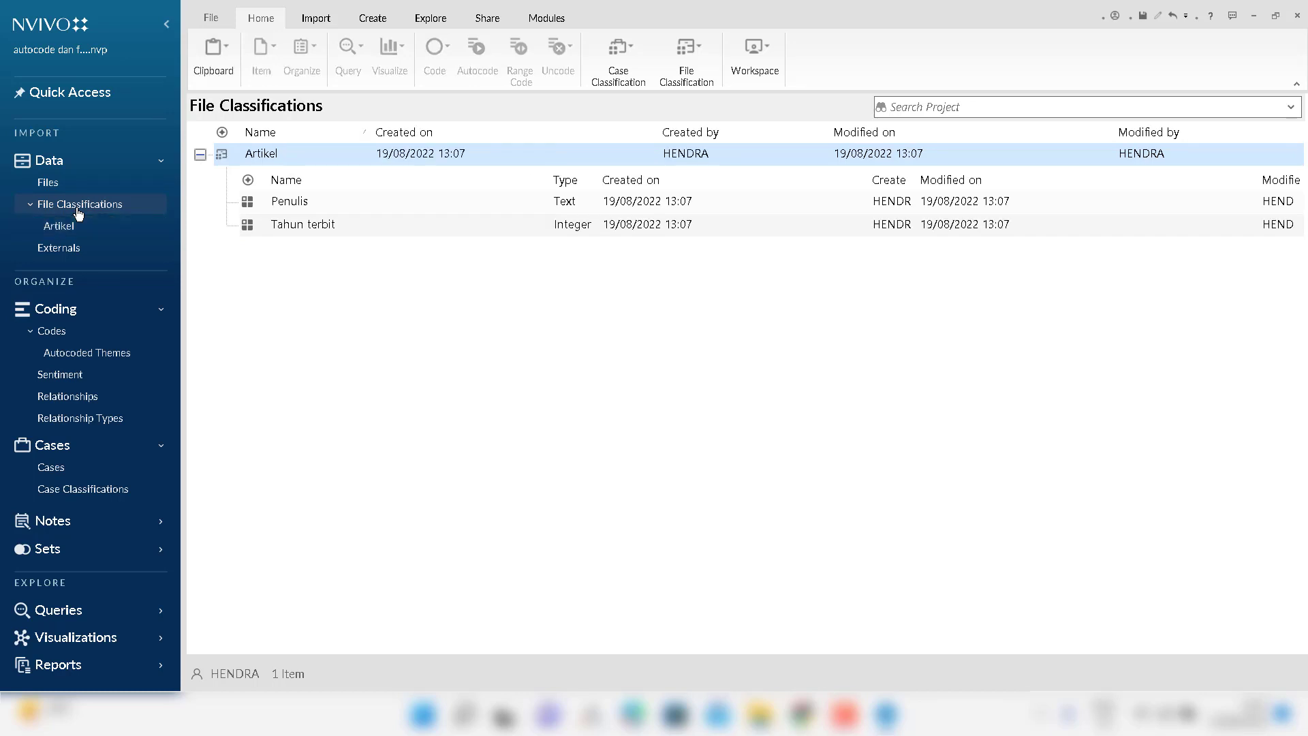
click(78, 230)
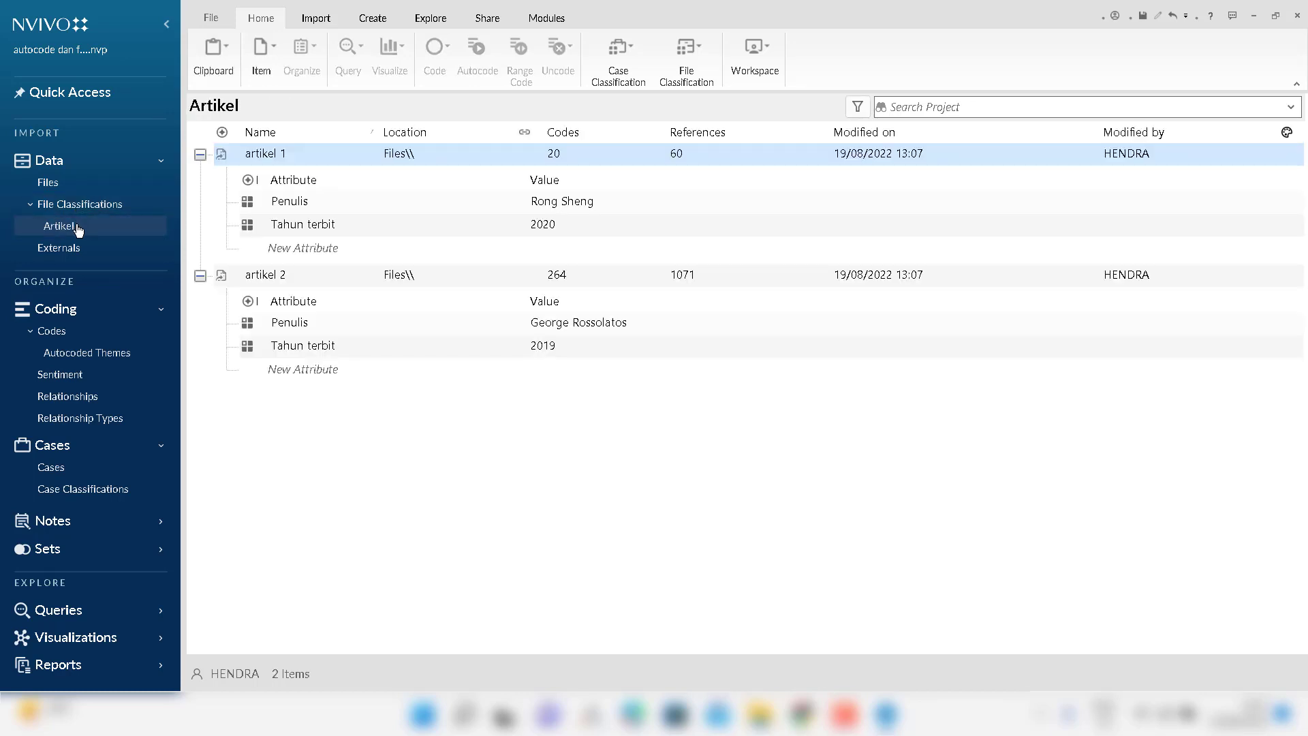
click(30, 206)
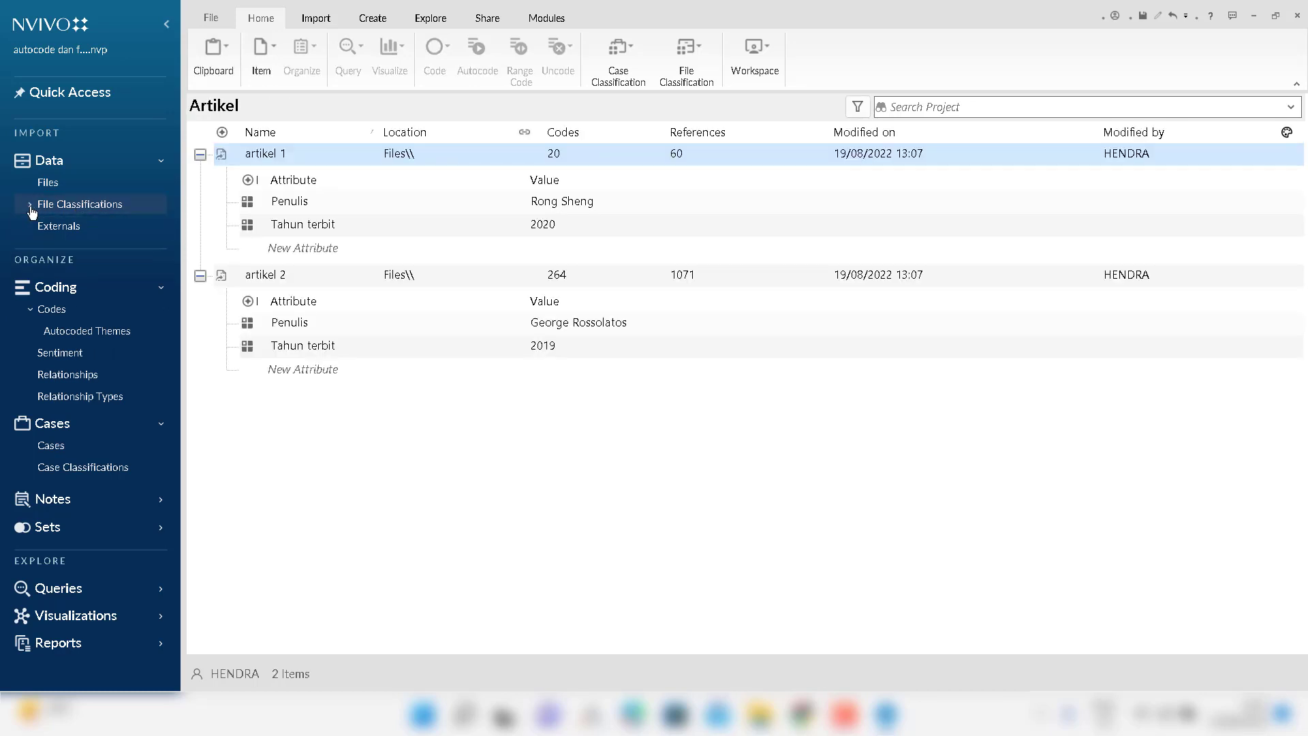
click(305, 449)
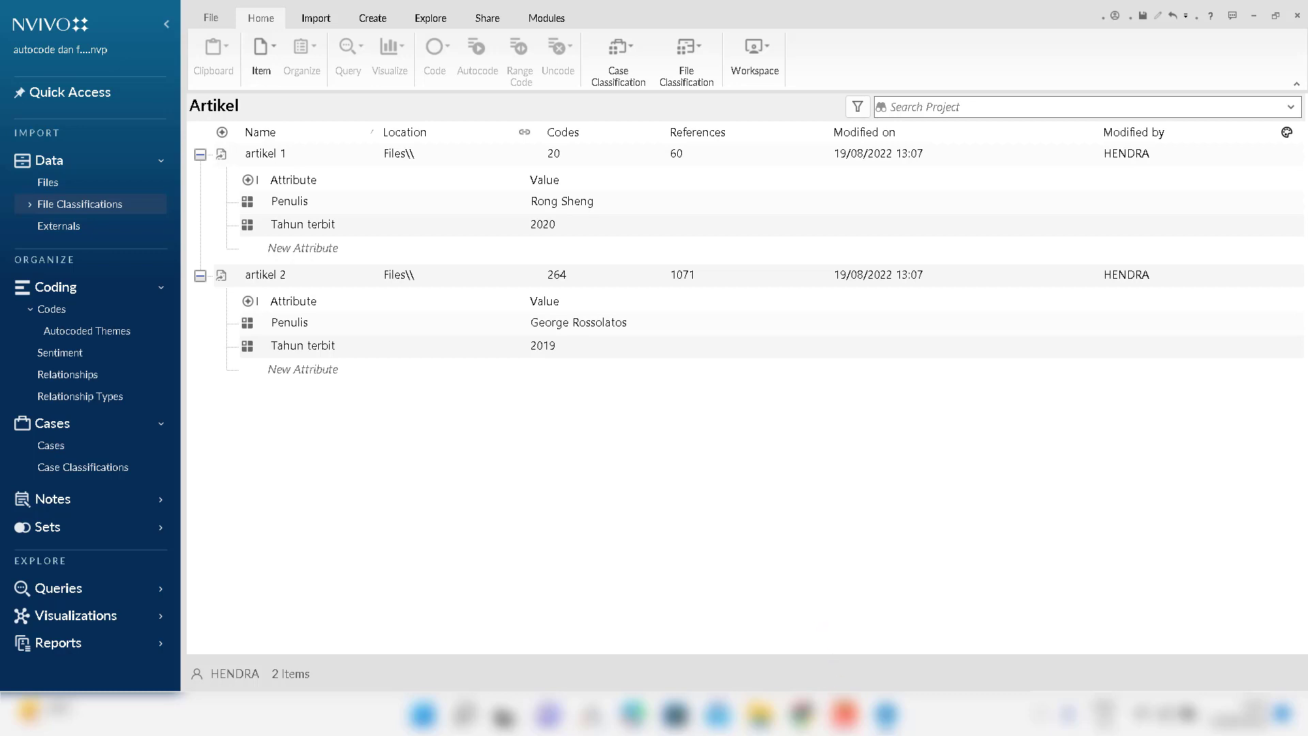
click(845, 712)
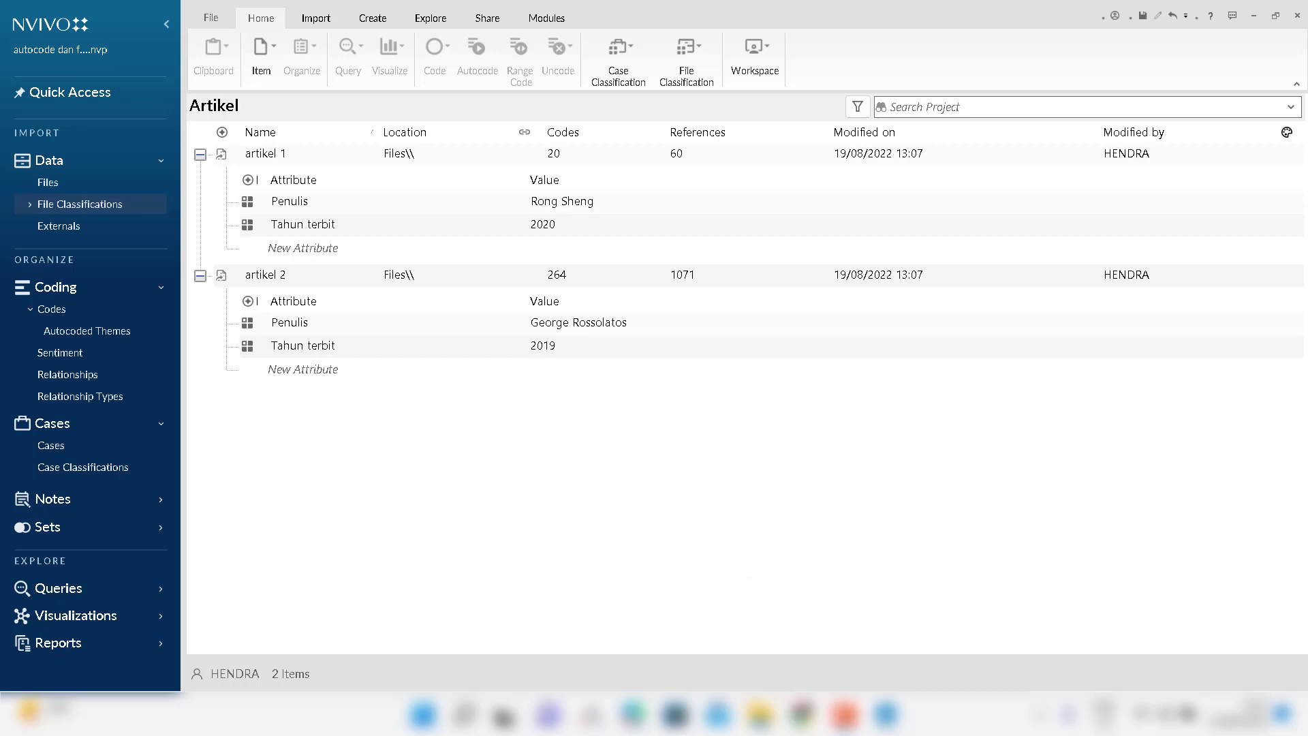